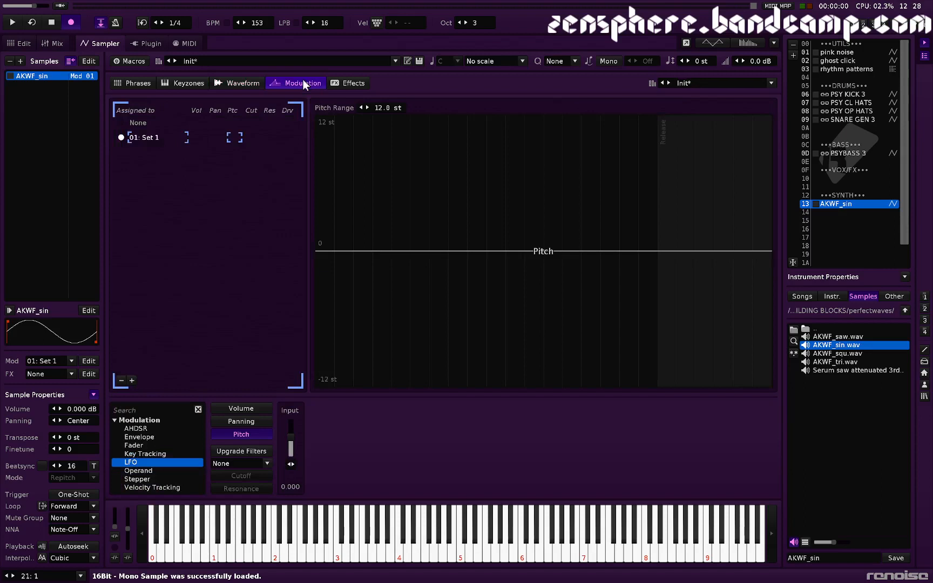
Step: Set the pitch modulation range of the AKWF_sin instrument to 96 semitones
{"action": "key", "text": "q"}
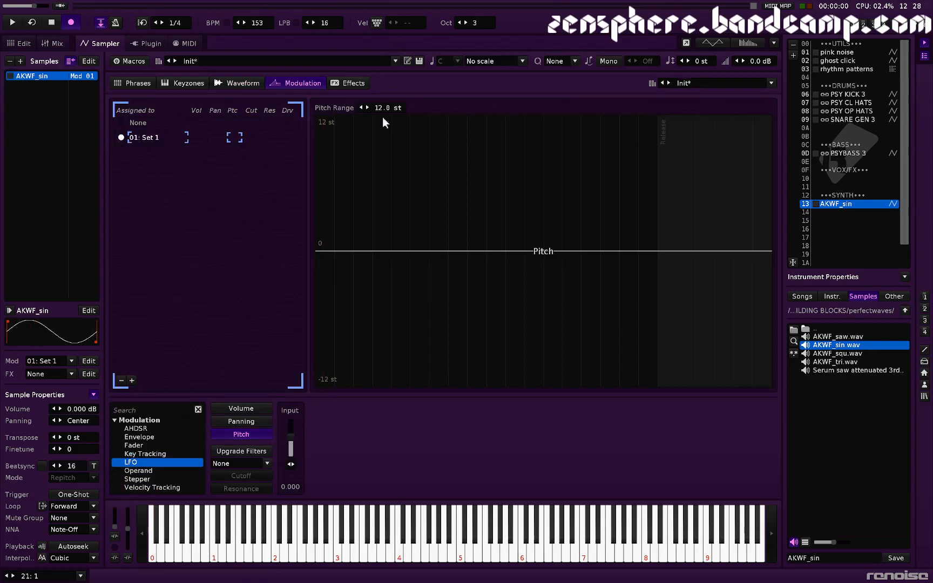
{"action": "left_click_drag", "start_coordinate": [384, 106], "coordinate": [384, 92]}
{"action": "double_click", "coordinate": [384, 106]}
{"action": "type", "text": "96"}
{"action": "key", "text": "Return"}
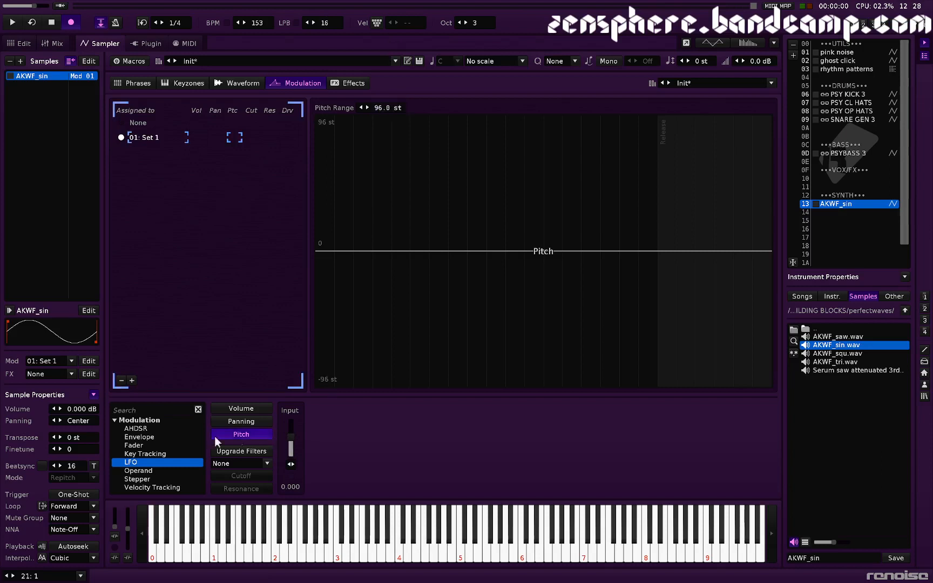
Step: Add an Envelope device to the pitch modulation chain and open it in the external editor
{"action": "double_click", "coordinate": [141, 435]}
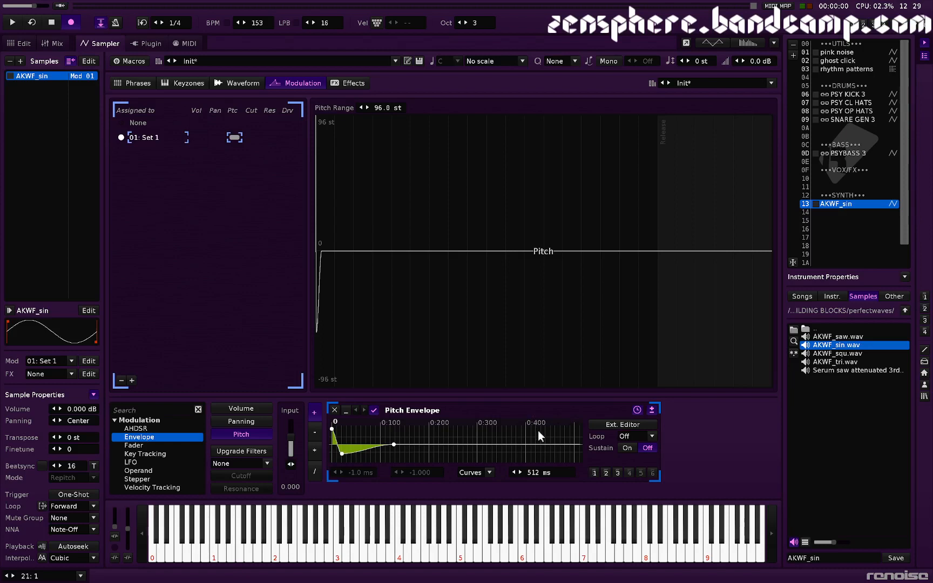
{"action": "left_click", "coordinate": [618, 425]}
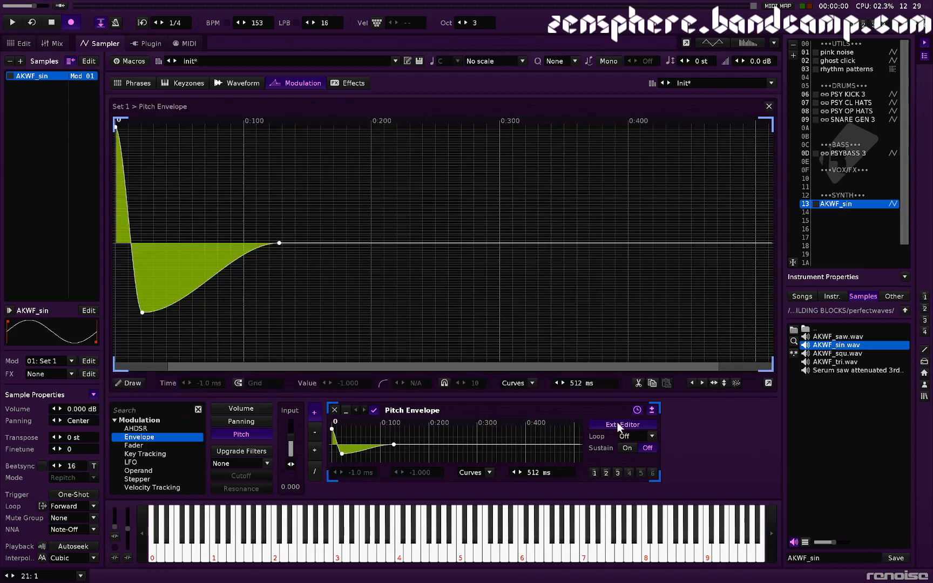
Step: Set the pitch envelope to loop Forward and shorten the loop so it ends at about 11 ms
{"action": "left_click", "coordinate": [627, 436]}
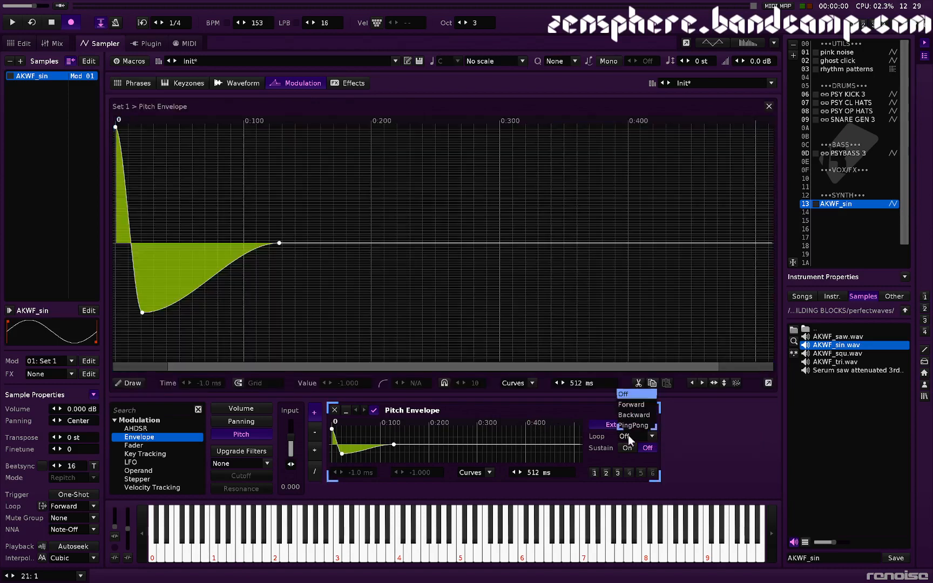
{"action": "left_click", "coordinate": [631, 405]}
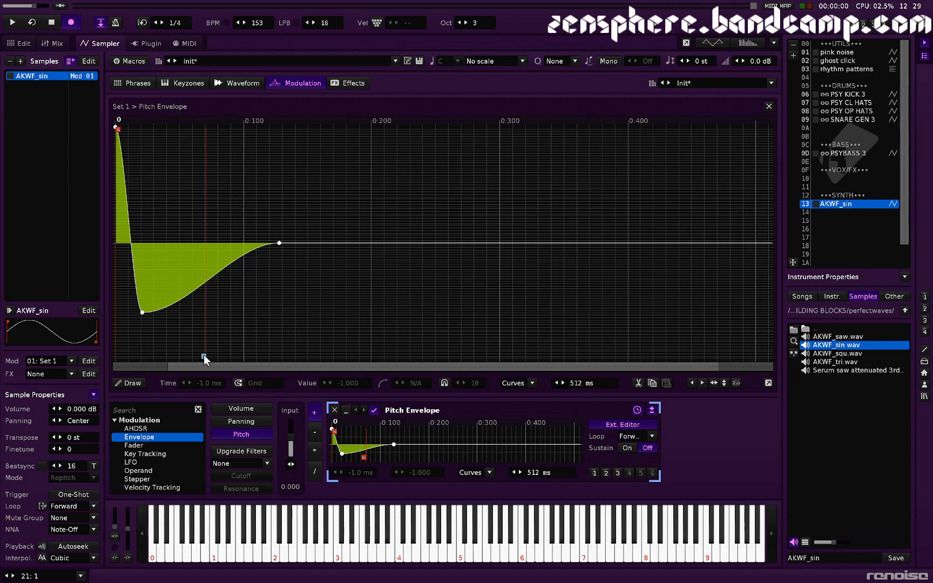
{"action": "left_click_drag", "start_coordinate": [204, 355], "coordinate": [133, 370]}
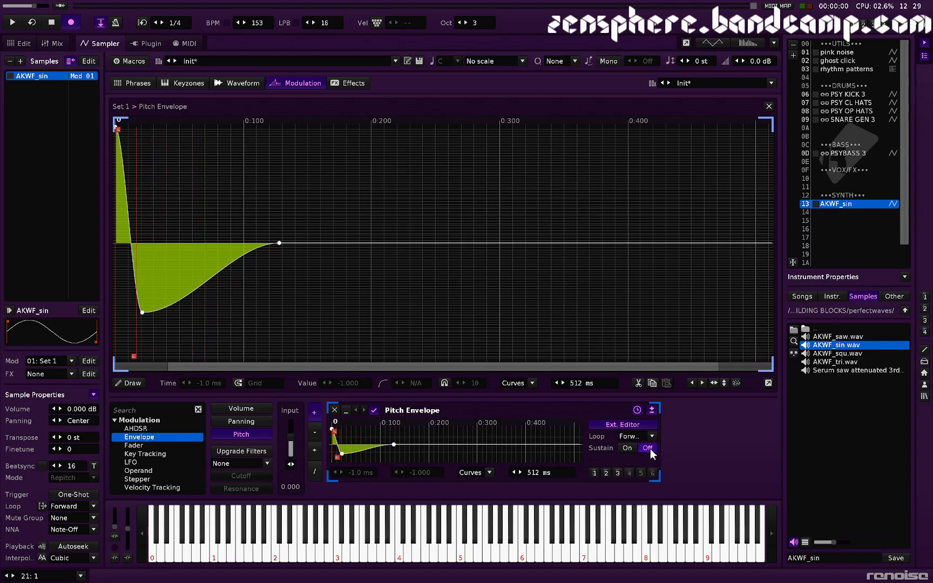
{"action": "scroll", "coordinate": [126, 335], "scroll_direction": "up", "scroll_amount": 5}
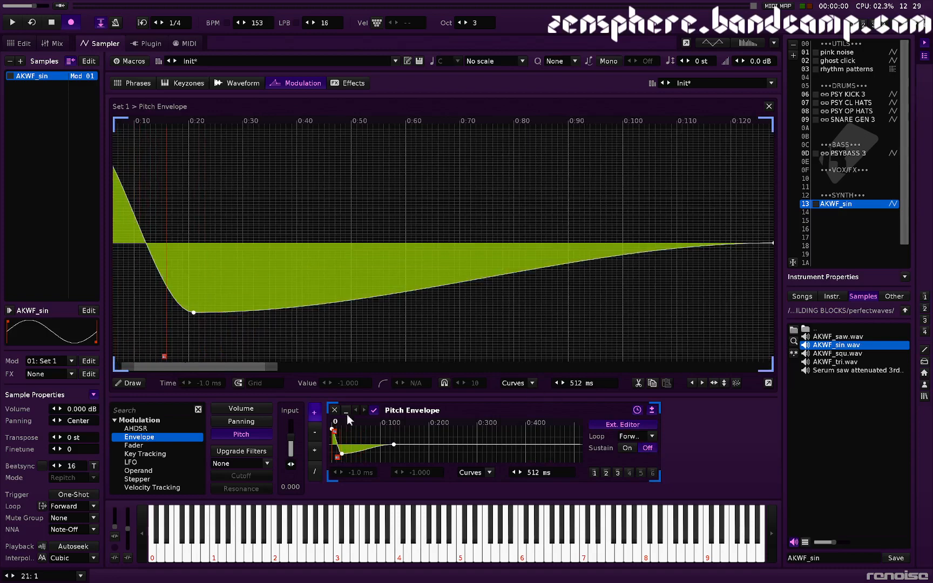
{"action": "left_click", "coordinate": [631, 436]}
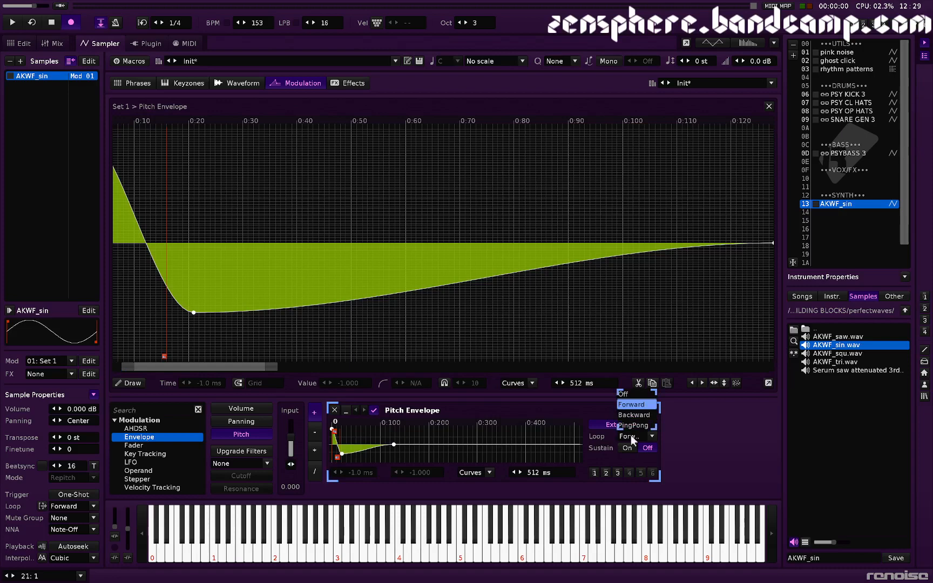
{"action": "left_click", "coordinate": [635, 404]}
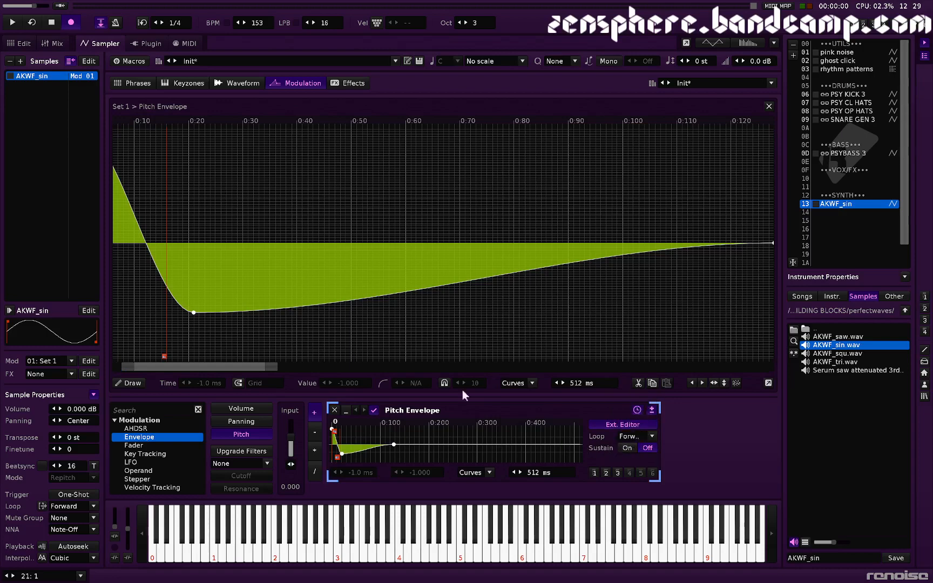
{"action": "scroll", "coordinate": [155, 324], "scroll_direction": "up", "scroll_amount": 6}
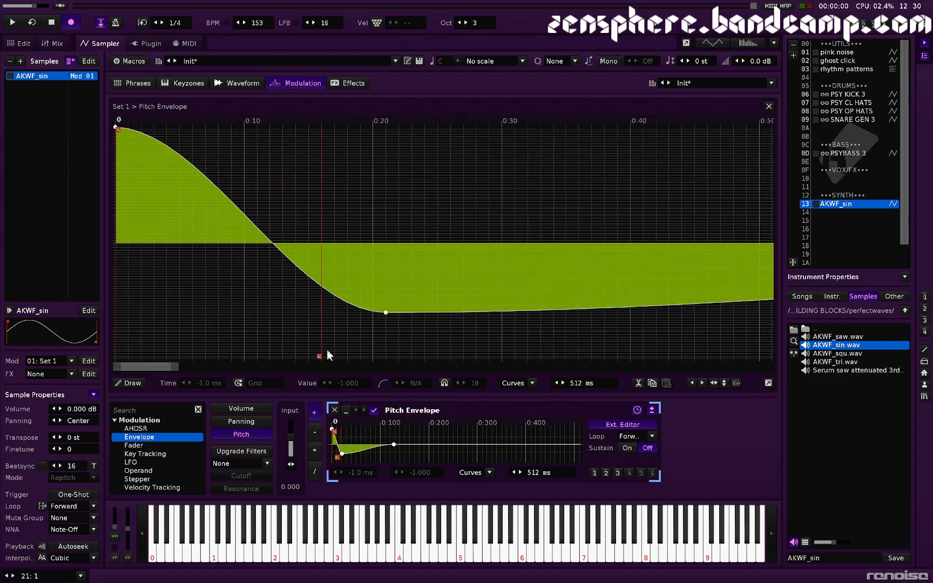
{"action": "mouse_move", "coordinate": [319, 356]}
{"action": "left_mouse_down"}
{"action": "mouse_move", "coordinate": [146, 354]}
{"action": "mouse_move", "coordinate": [381, 364]}
{"action": "mouse_move", "coordinate": [184, 372]}
{"action": "mouse_move", "coordinate": [259, 367]}
{"action": "left_mouse_up"}
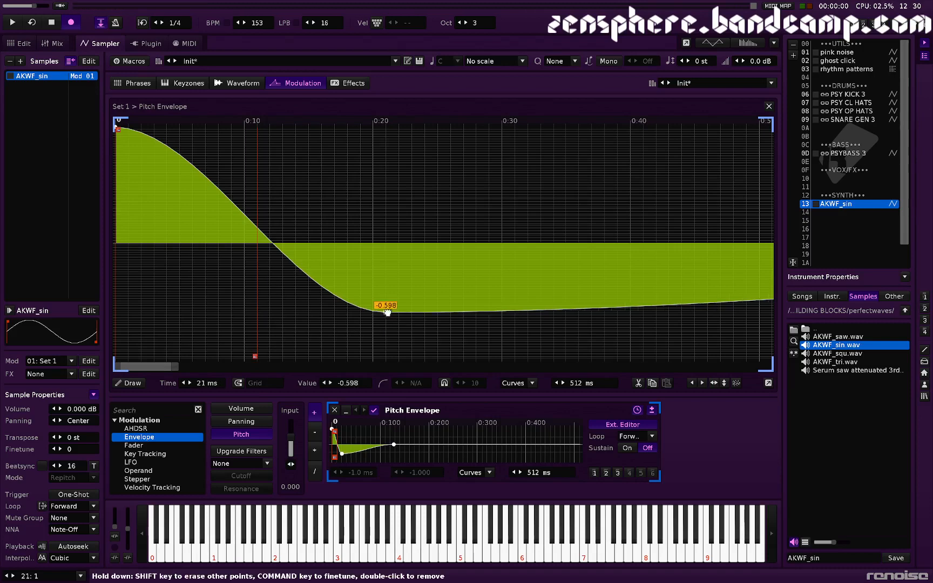
Step: Move the envelope's lowest point to 6.0 ms at value -1.000, auditioning notes between adjustments
{"action": "mouse_move", "coordinate": [385, 313]}
{"action": "left_mouse_down"}
{"action": "mouse_move", "coordinate": [283, 360]}
{"action": "mouse_move", "coordinate": [194, 360]}
{"action": "mouse_move", "coordinate": [146, 348]}
{"action": "left_mouse_up"}
{"action": "key", "text": "z"}
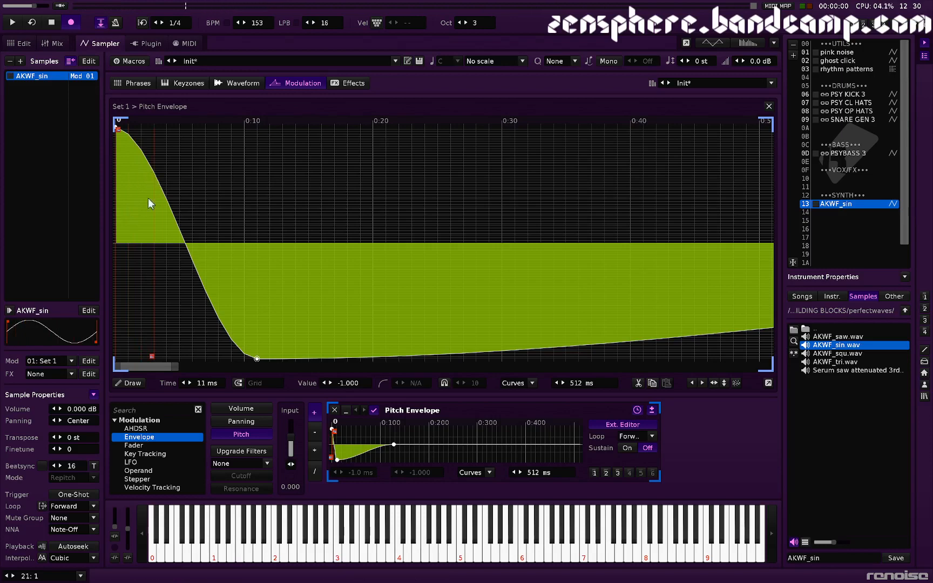
{"action": "scroll", "coordinate": [135, 331], "scroll_direction": "up", "scroll_amount": 1}
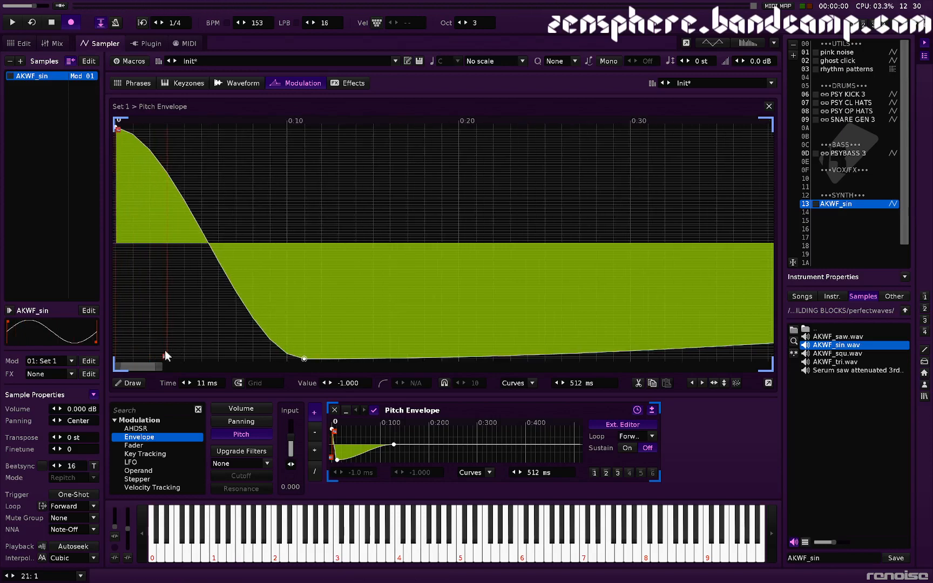
{"action": "key", "text": "z"}
{"action": "left_click_drag", "start_coordinate": [304, 359], "coordinate": [218, 359]}
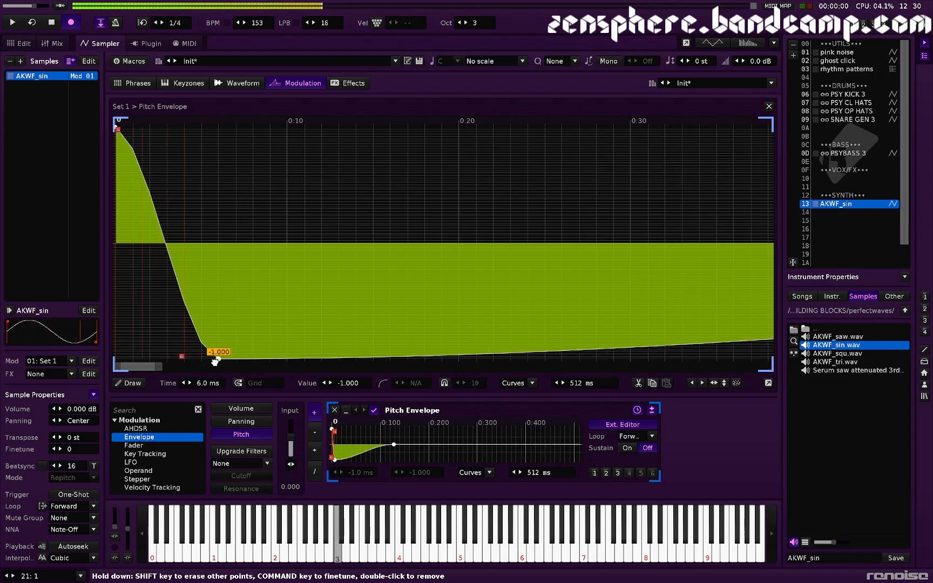
Step: Add a low point at about 1 ms and a peak at 5.0 ms with value 0.637, auditioning the sound
{"action": "left_click", "coordinate": [134, 297]}
{"action": "left_click", "coordinate": [157, 172]}
{"action": "key", "text": "z"}
{"action": "key", "text": "z"}
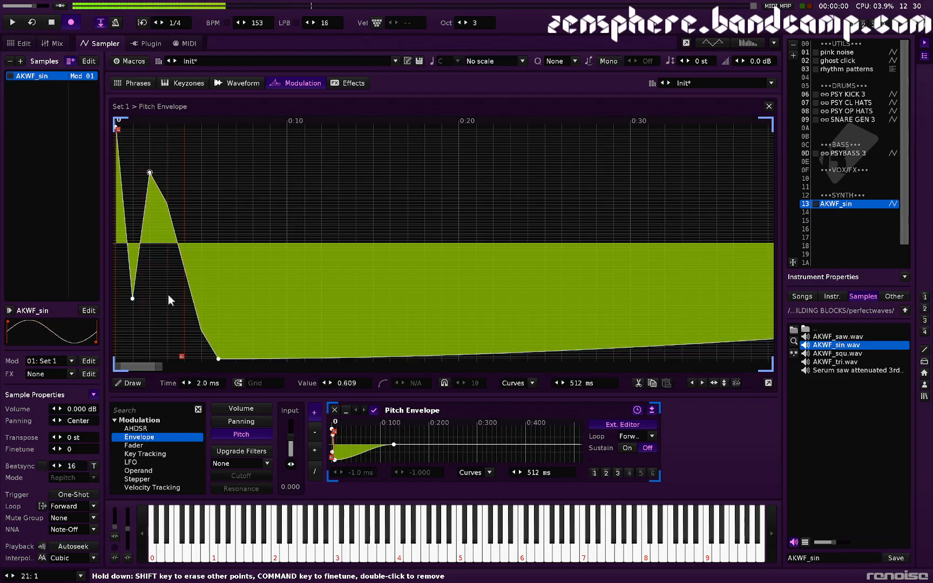
{"action": "left_click_drag", "start_coordinate": [150, 172], "coordinate": [201, 170]}
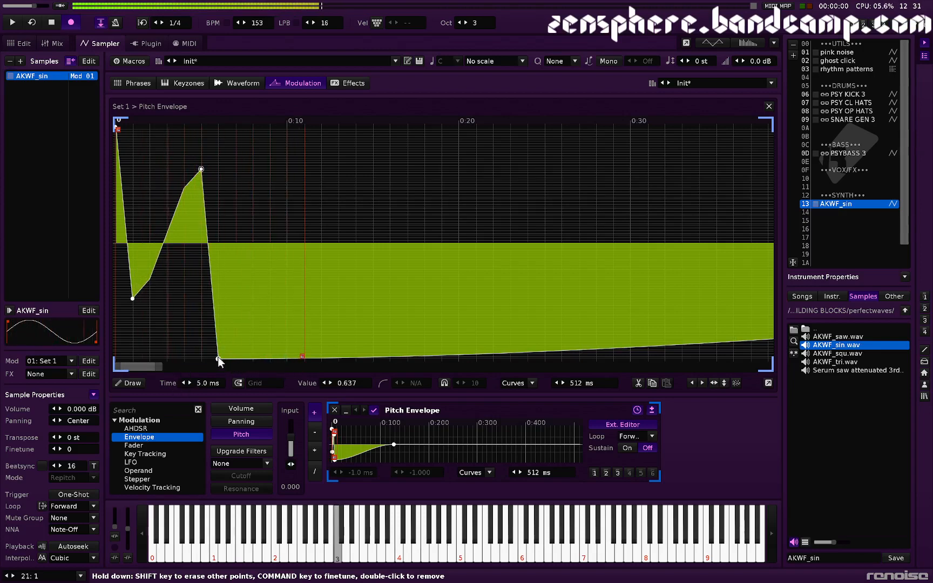
Step: Raise the 6.0 ms point to -0.263, add points at about 9 ms and at 10 ms with value 0.894, and close the envelope editor
{"action": "left_click_drag", "start_coordinate": [219, 360], "coordinate": [219, 271]}
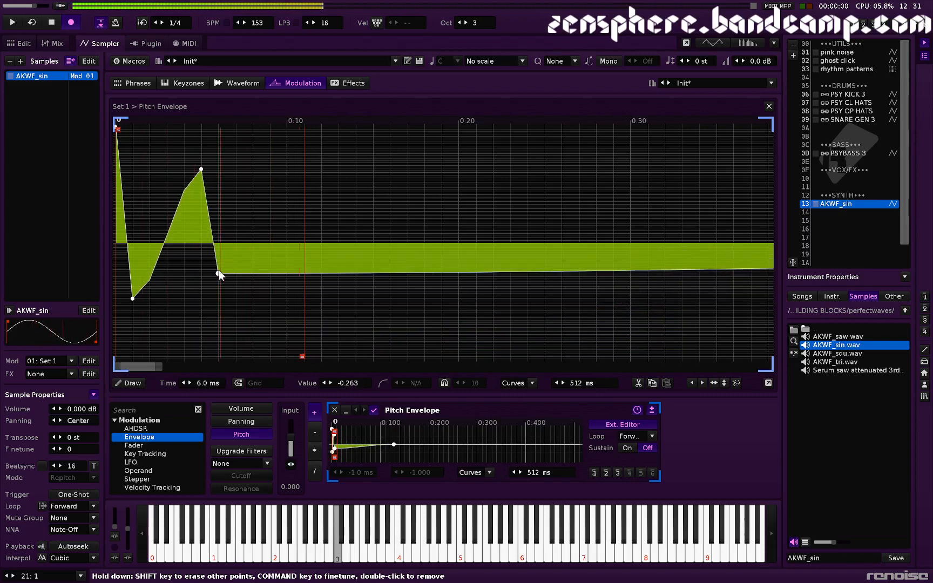
{"action": "left_click", "coordinate": [270, 204]}
{"action": "left_click", "coordinate": [287, 291]}
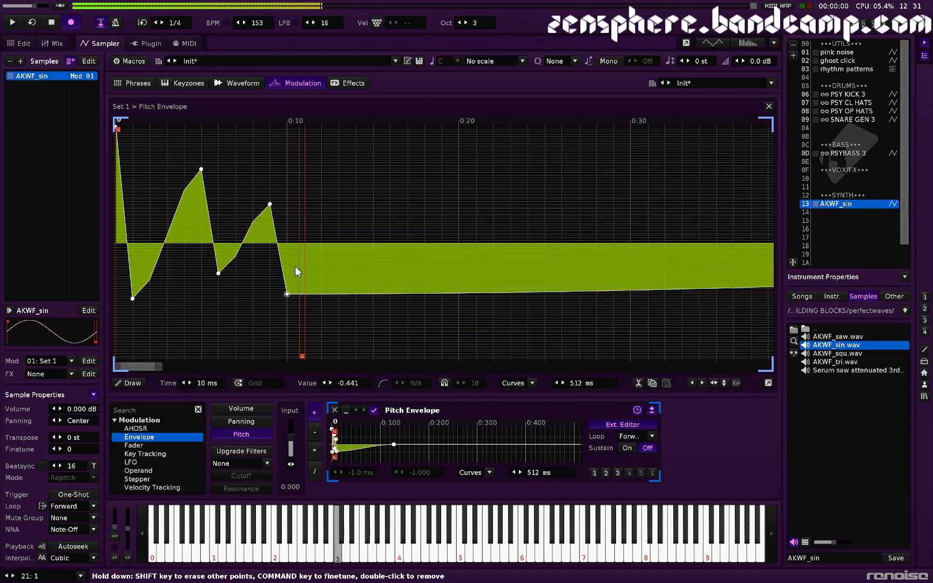
{"action": "left_click", "coordinate": [287, 139]}
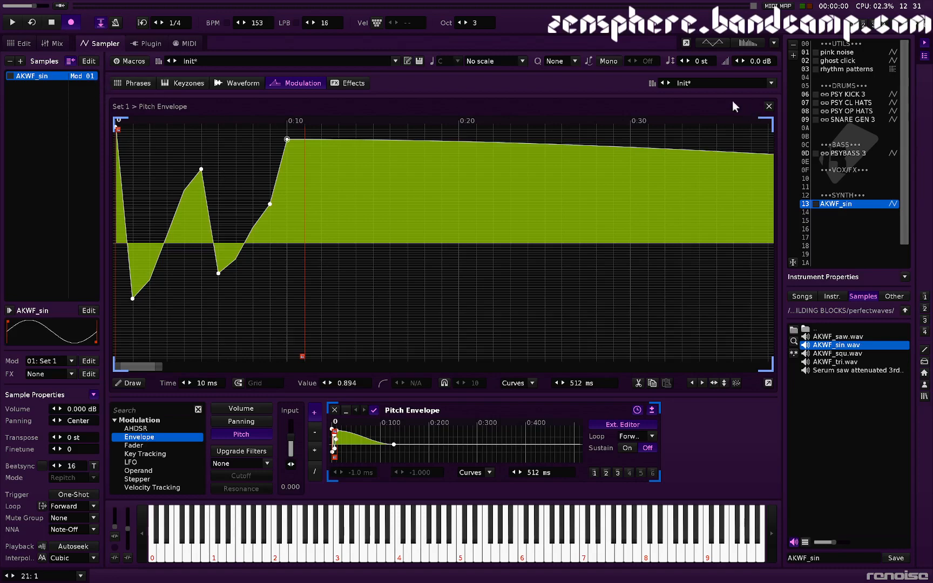
{"action": "left_click", "coordinate": [769, 108]}
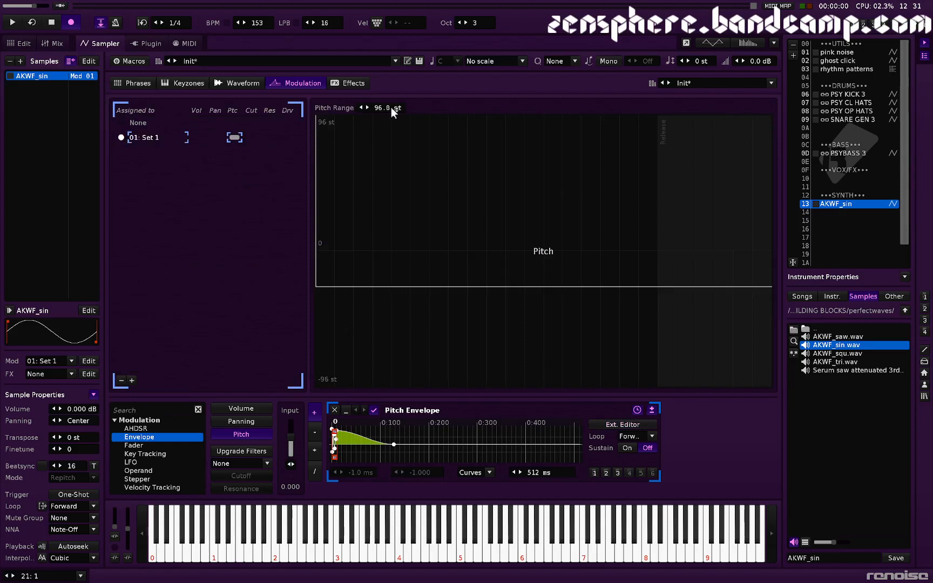
Step: Audition the looped pitch envelope by playing notes in different octaves
{"action": "key", "text": "z"}
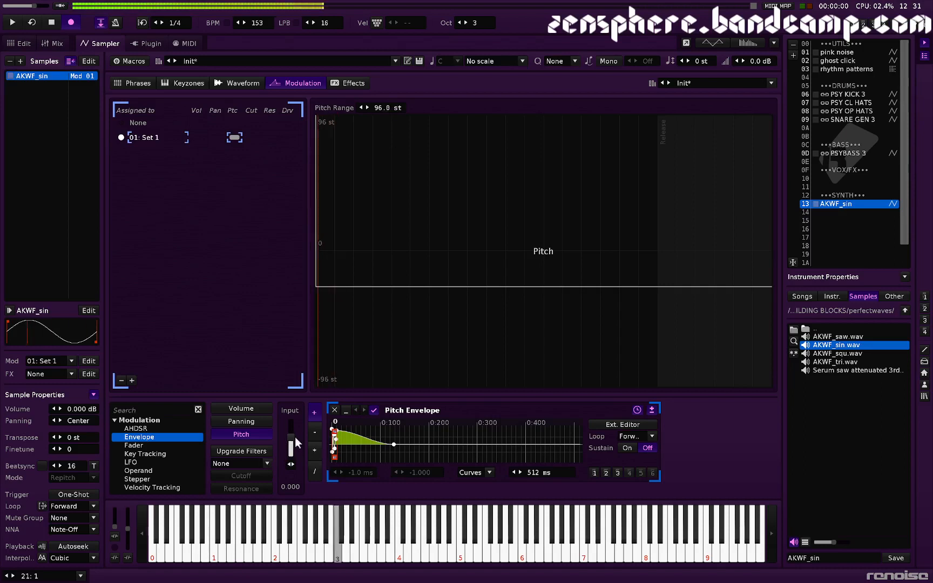
{"action": "key", "text": "q"}
{"action": "key", "text": "z"}
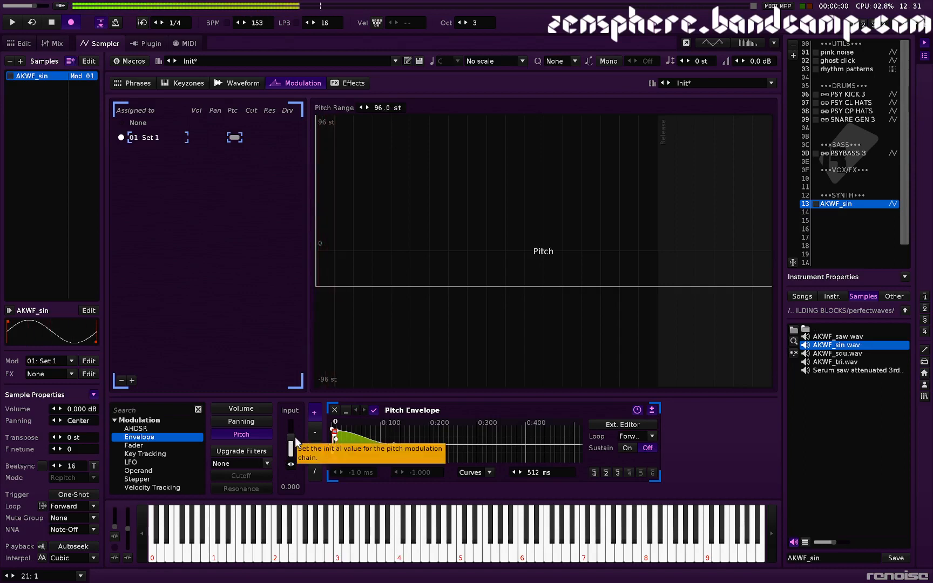
{"action": "key", "text": "i"}
{"action": "key", "text": "o"}
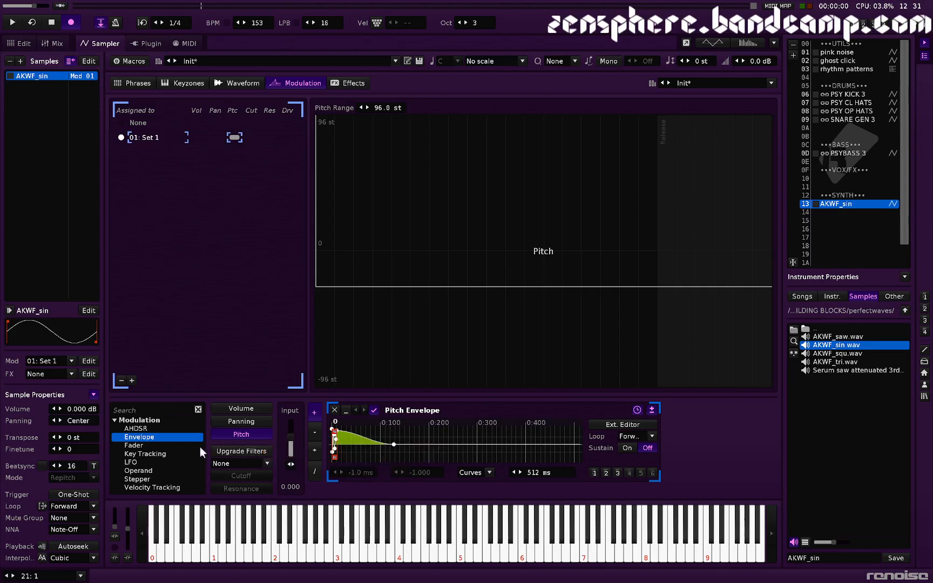
Step: Add an Operand device after the pitch envelope, set it to multiply, and audition a note
{"action": "double_click", "coordinate": [149, 471]}
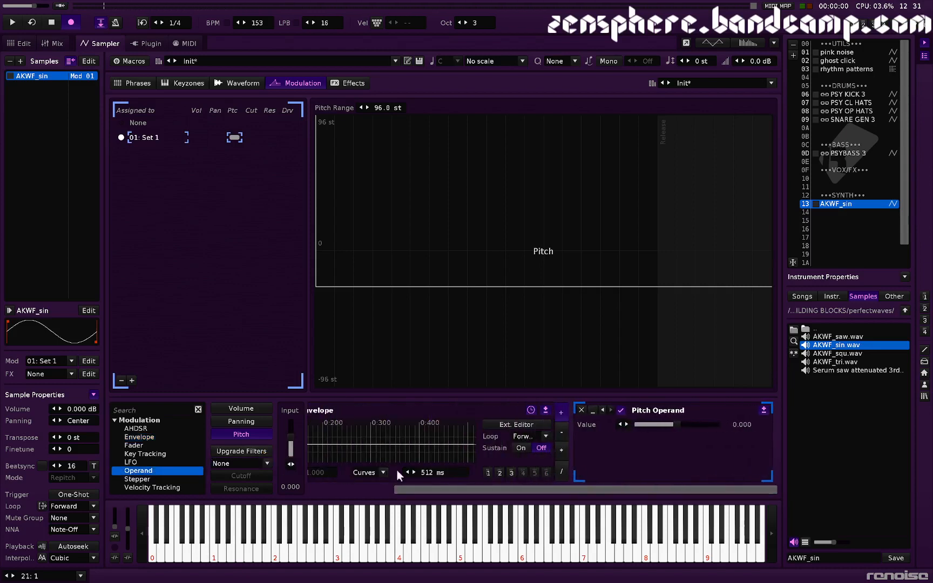
{"action": "left_click", "coordinate": [567, 449]}
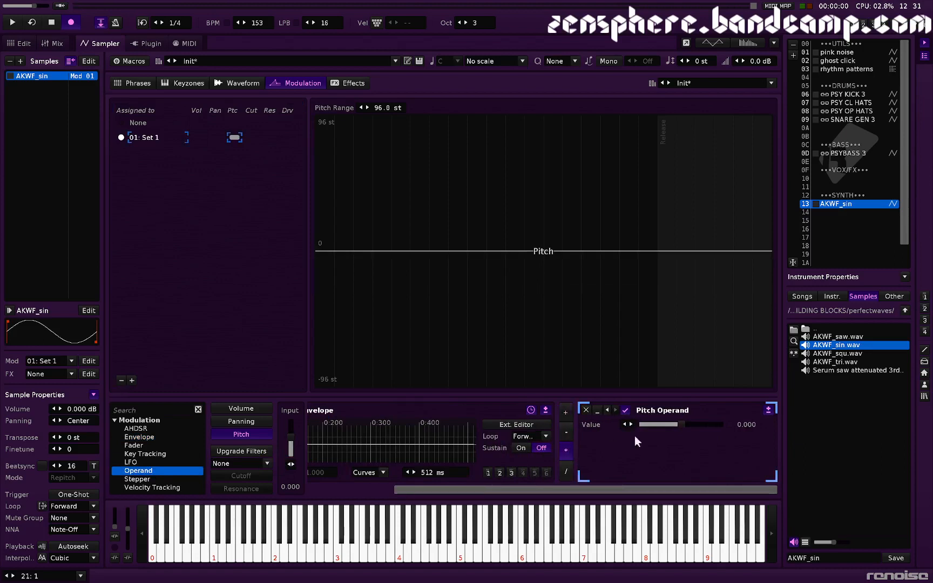
{"action": "key", "text": "z"}
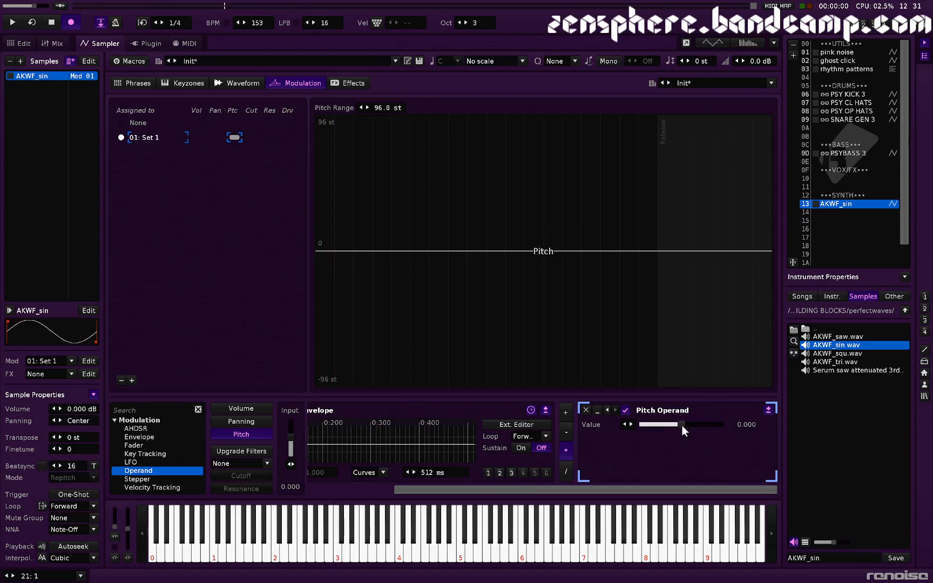
Step: Raise the Pitch Operand value to 0.272 while auditioning notes
{"action": "left_click_drag", "start_coordinate": [682, 424], "coordinate": [688, 424]}
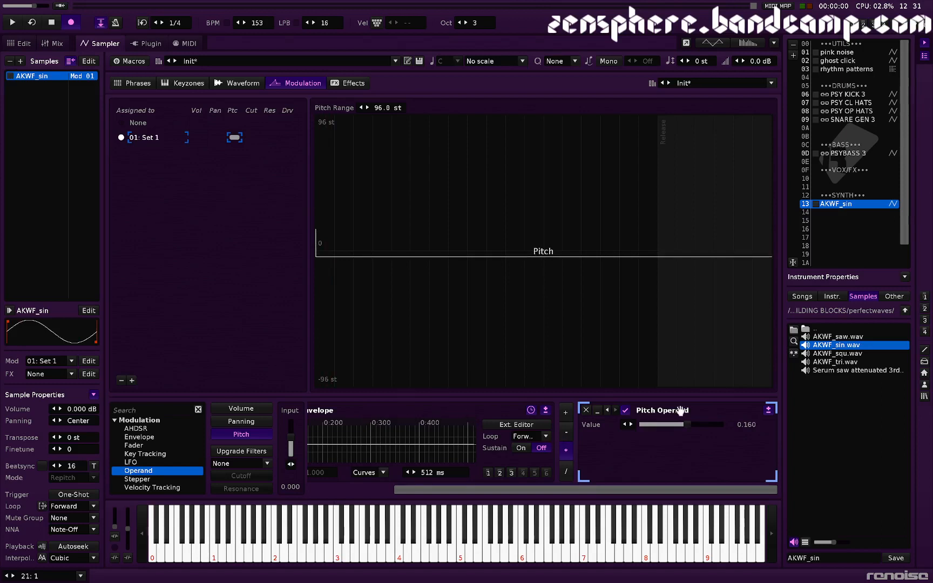
{"action": "key", "text": "q"}
{"action": "mouse_move", "coordinate": [688, 425]}
{"action": "left_mouse_down"}
{"action": "mouse_move", "coordinate": [722, 424]}
{"action": "mouse_move", "coordinate": [640, 424]}
{"action": "mouse_move", "coordinate": [721, 425]}
{"action": "mouse_move", "coordinate": [692, 424]}
{"action": "left_mouse_up"}
{"action": "key", "text": "q"}
{"action": "key", "text": "q"}
{"action": "key", "text": "q"}
{"action": "key", "text": "q"}
{"action": "key", "text": "q"}
{"action": "key", "text": "q"}
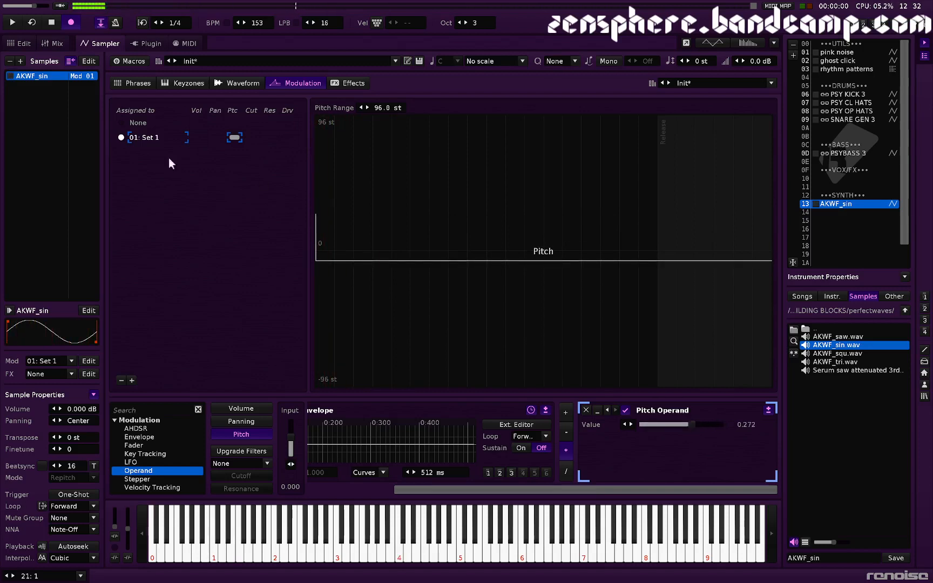
Step: Map the Pitch Operand value to the instrument's Macro 1 and close the mappings dialog
{"action": "left_click", "coordinate": [134, 62]}
{"action": "left_click", "coordinate": [140, 95]}
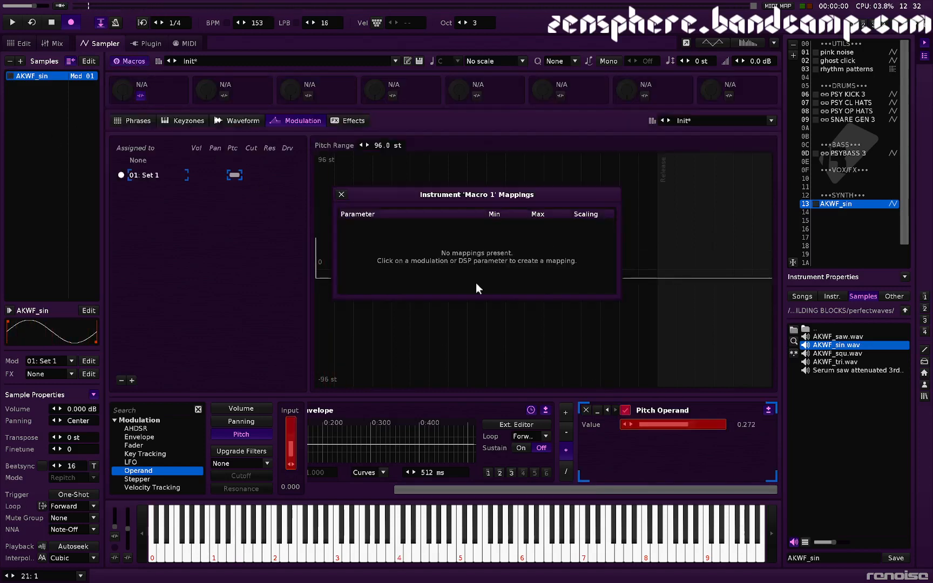
{"action": "left_click", "coordinate": [687, 425]}
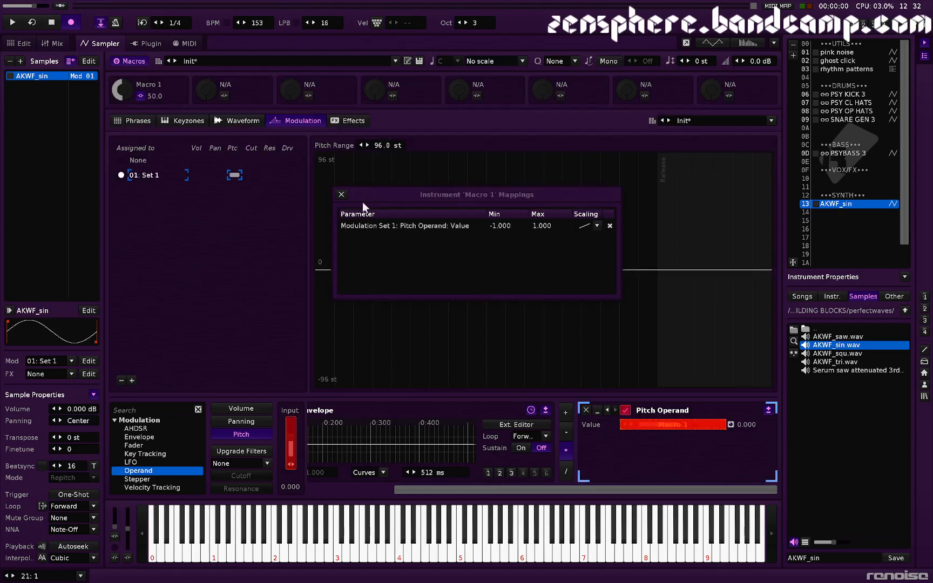
{"action": "left_click", "coordinate": [341, 195]}
Step: Create a sample FX chain and add a Doofer device loaded with the MACRO CONTROL preset
{"action": "left_click", "coordinate": [346, 121]}
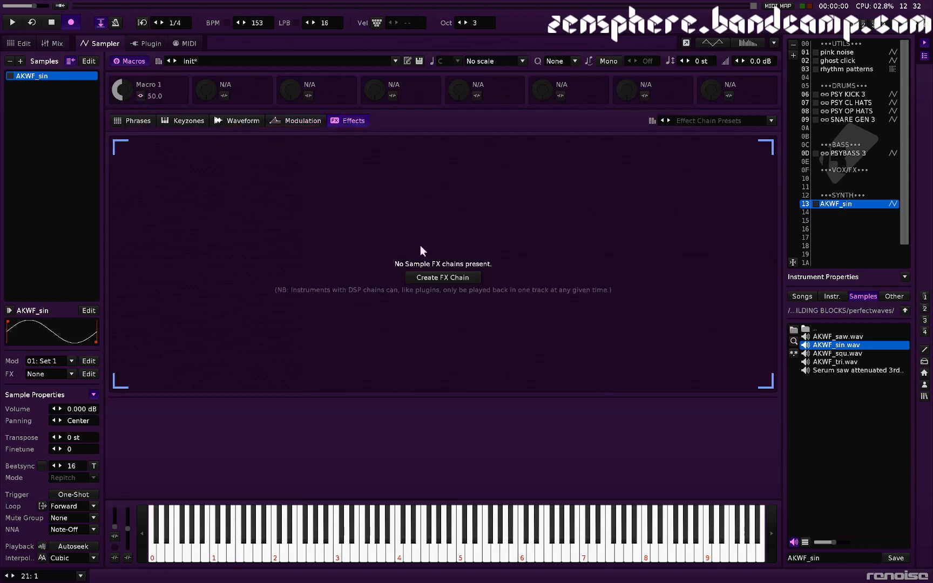
{"action": "left_click", "coordinate": [443, 276]}
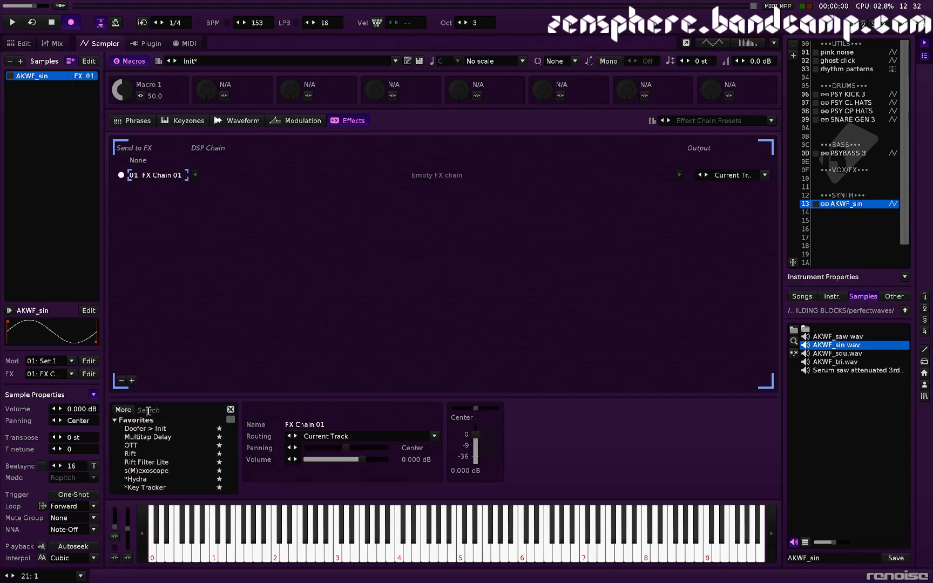
{"action": "double_click", "coordinate": [145, 428]}
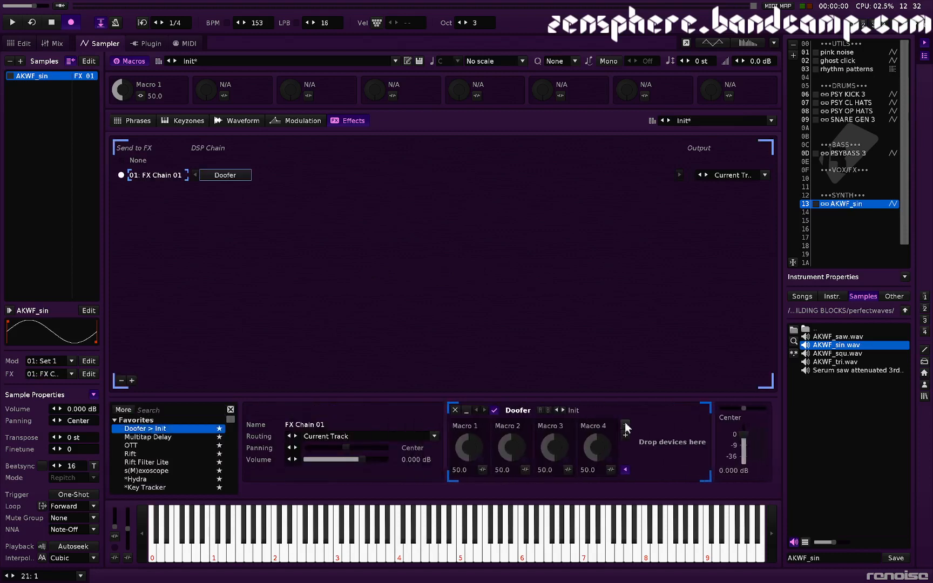
{"action": "left_click", "coordinate": [625, 425]}
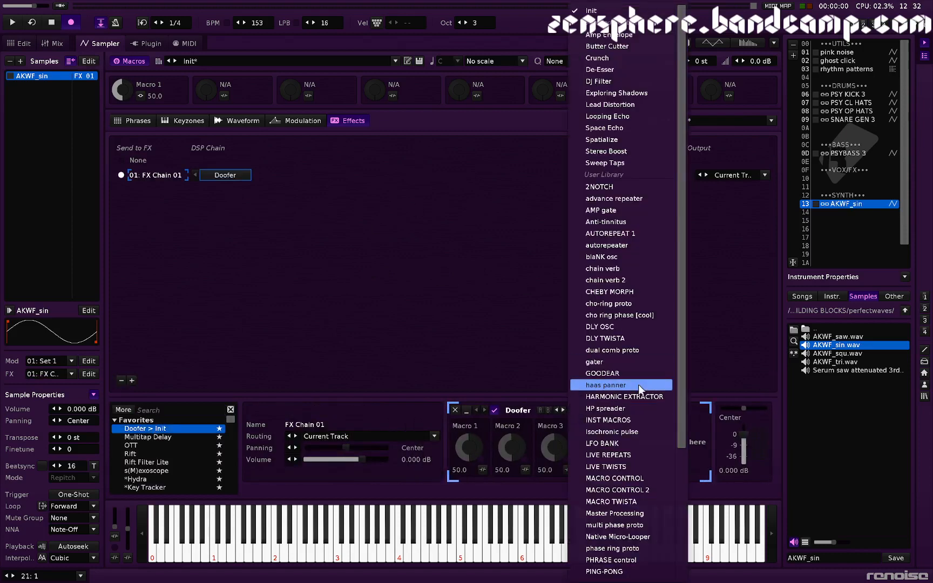
{"action": "left_click", "coordinate": [634, 480]}
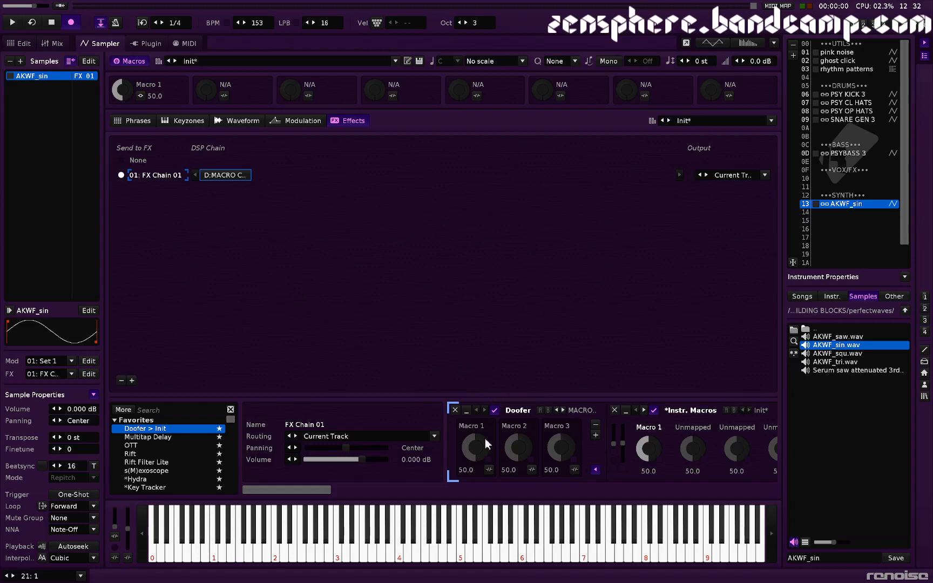
Step: Set the amplitude of the first random LFO targeting instrument Macro 1 to 100% and audition repeated notes
{"action": "scroll", "coordinate": [515, 445], "scroll_direction": "right", "scroll_amount": 2}
{"action": "scroll", "coordinate": [510, 442], "scroll_direction": "right", "scroll_amount": 10}
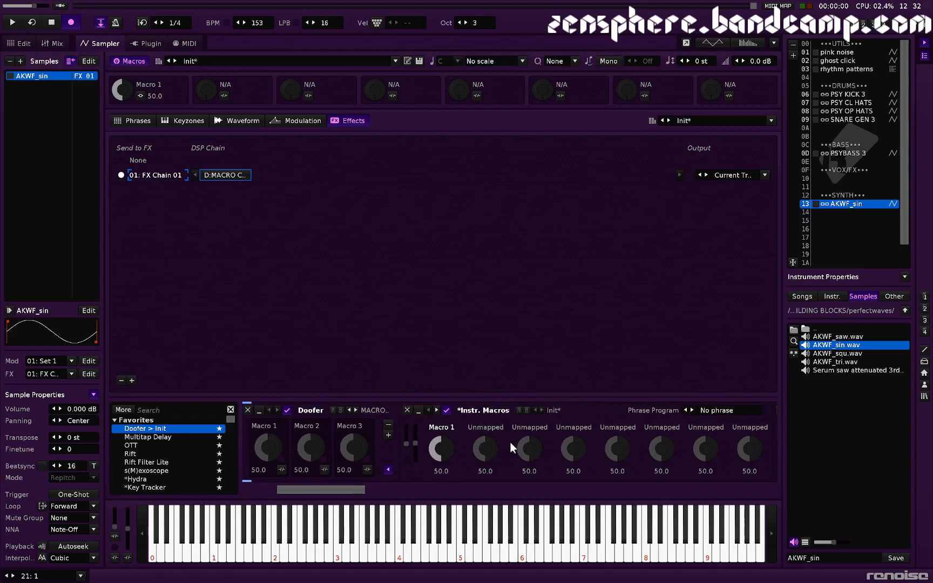
{"action": "scroll", "coordinate": [508, 440], "scroll_direction": "right", "scroll_amount": 1}
{"action": "left_click_drag", "start_coordinate": [466, 444], "coordinate": [481, 428]}
{"action": "key", "text": "q"}
{"action": "key", "text": "q"}
{"action": "key", "text": "q"}
{"action": "key", "text": "q"}
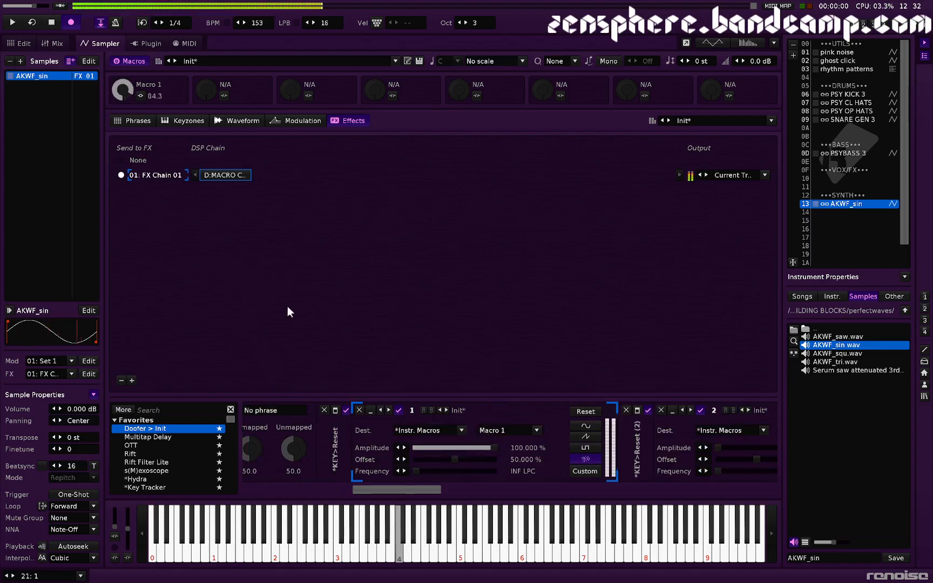
Step: Set the minimum of the Macro 1 mapping to the Pitch Operand value to 0 and close the mappings dialog
{"action": "left_click", "coordinate": [140, 95]}
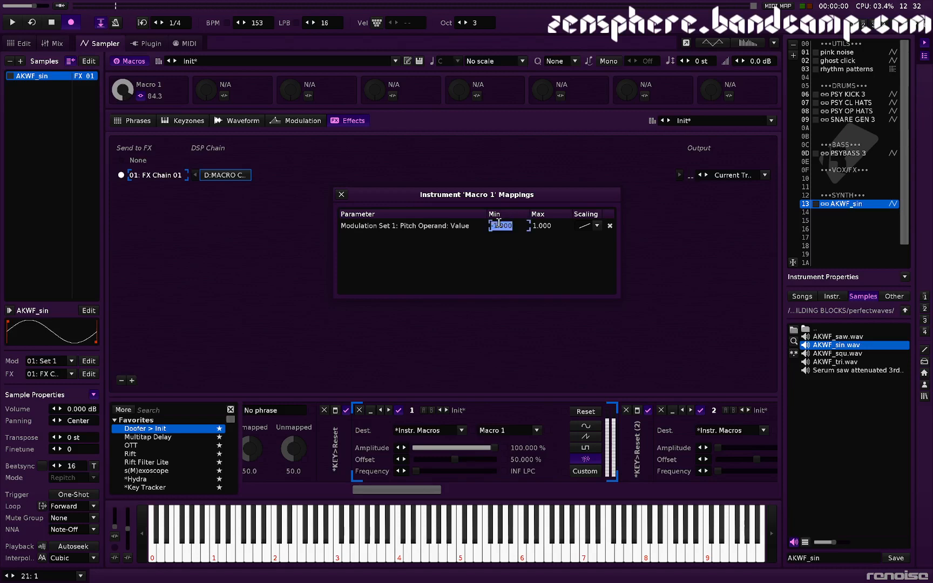
{"action": "type", "text": "0"}
{"action": "key", "text": "Return"}
{"action": "left_click", "coordinate": [341, 194]}
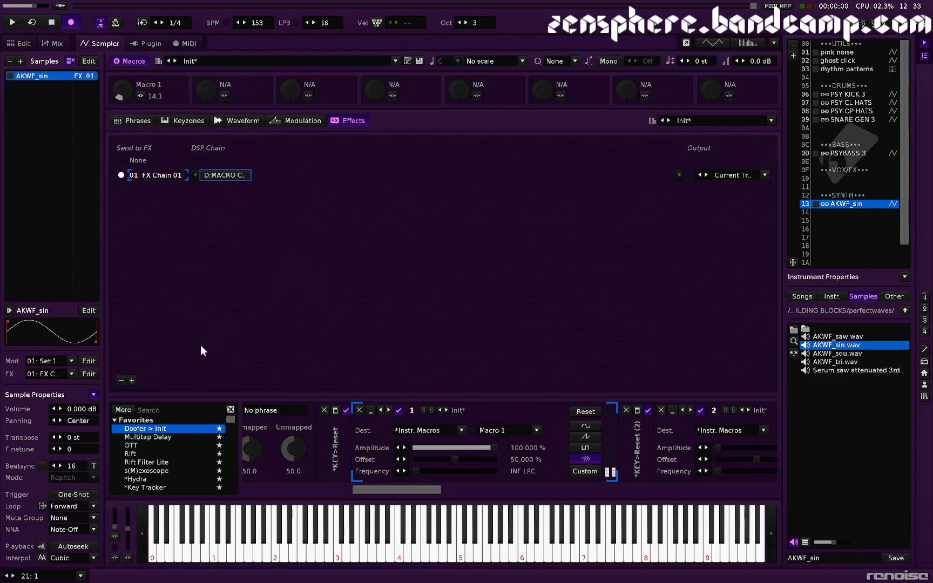
Step: Create a phrase for the instrument and enter a C-4 note on line 00
{"action": "left_click", "coordinate": [134, 120]}
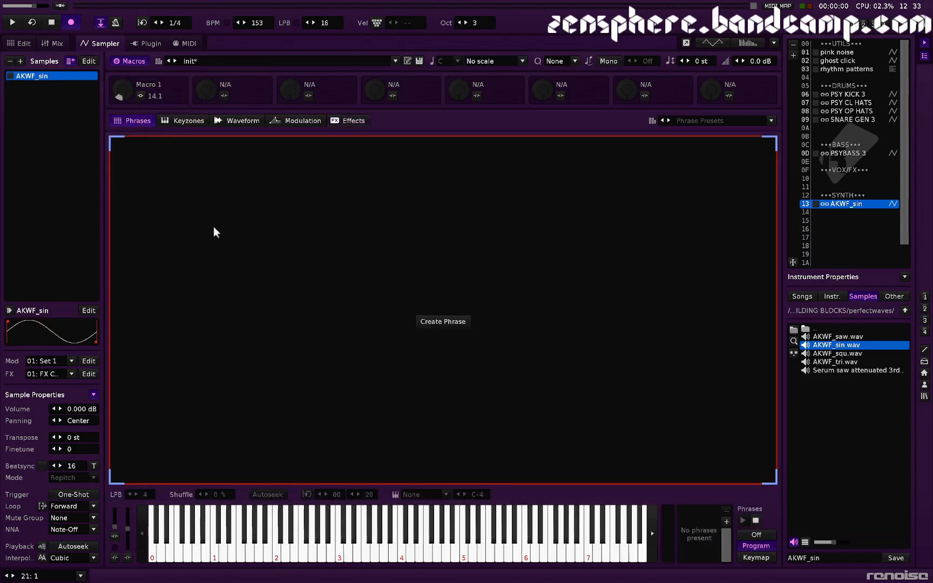
{"action": "left_click", "coordinate": [444, 322]}
{"action": "left_click", "coordinate": [137, 268]}
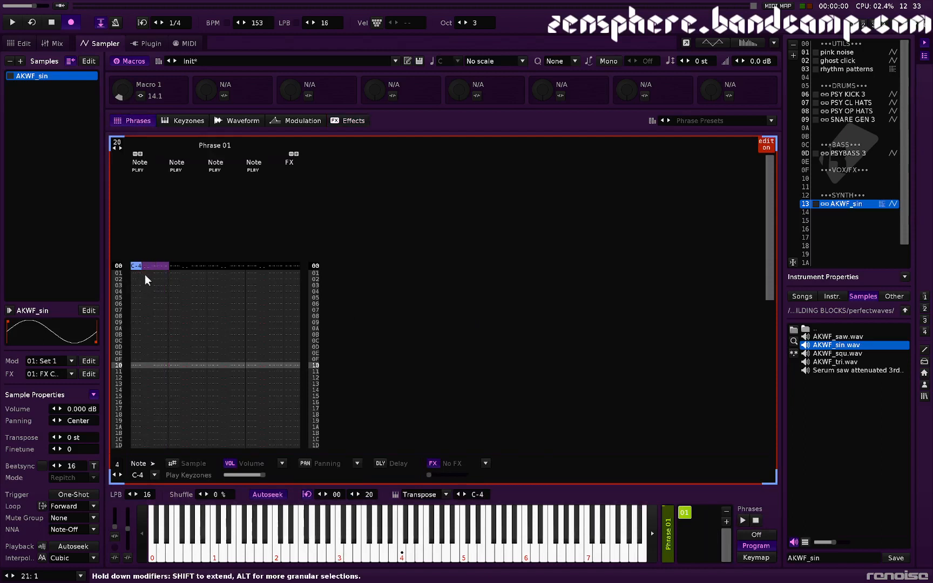
{"action": "key", "text": "q"}
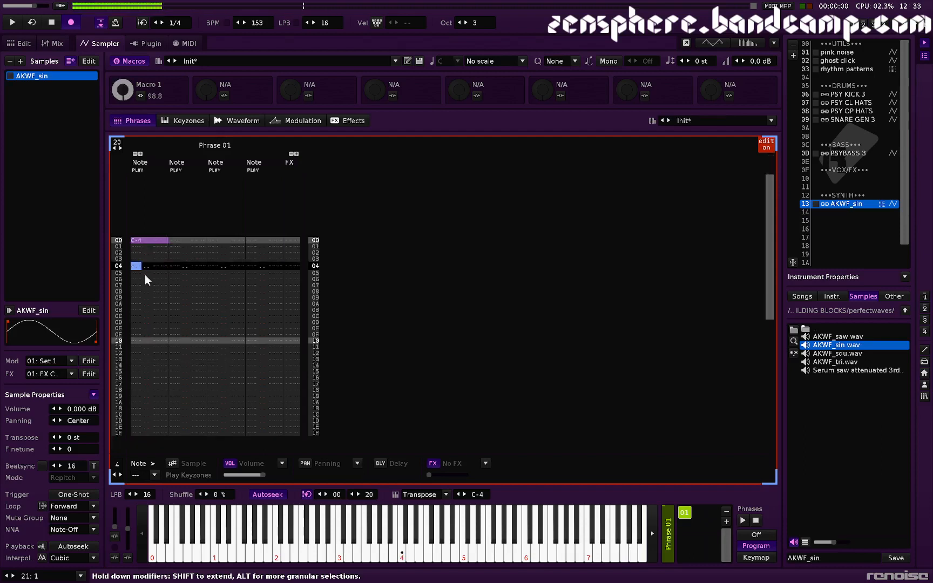
Step: Repeat the C-4 note on every fourth line through the end of the phrase
{"action": "left_click", "coordinate": [143, 245]}
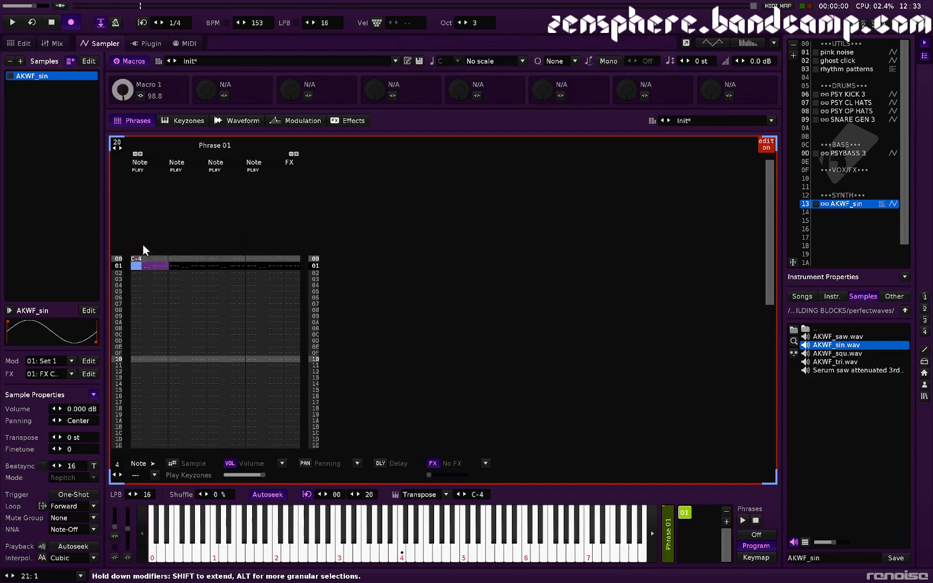
{"action": "left_click", "coordinate": [139, 284]}
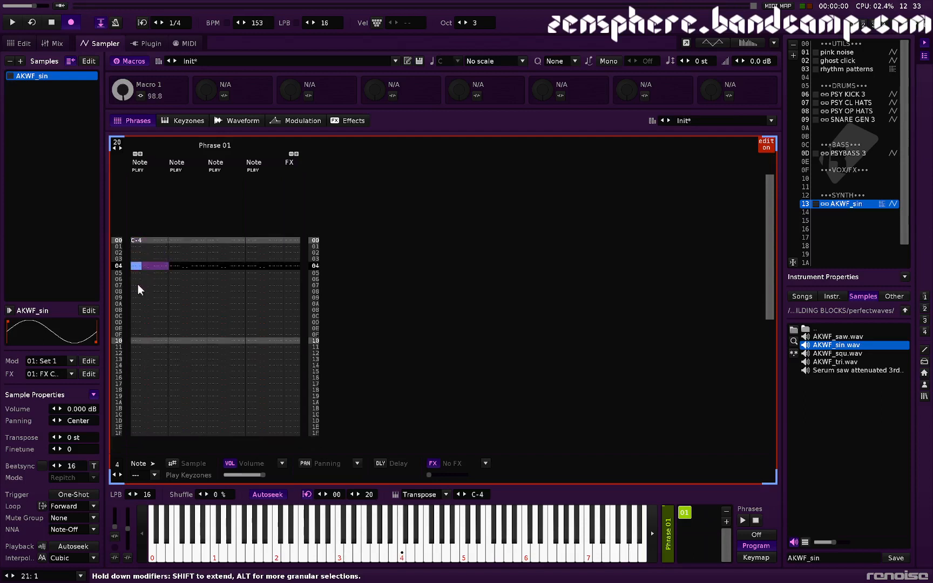
{"action": "key", "text": "ctrl+p"}
Step: Add a MaYbe trigger effect with the value YC0 to every C-4 note in the phrase
{"action": "key", "text": "Up"}
{"action": "key", "text": "Up"}
{"action": "key", "text": "Up"}
{"action": "key", "text": "Up"}
{"action": "key", "text": "Right"}
{"action": "key", "text": "Right"}
{"action": "key", "text": "Right"}
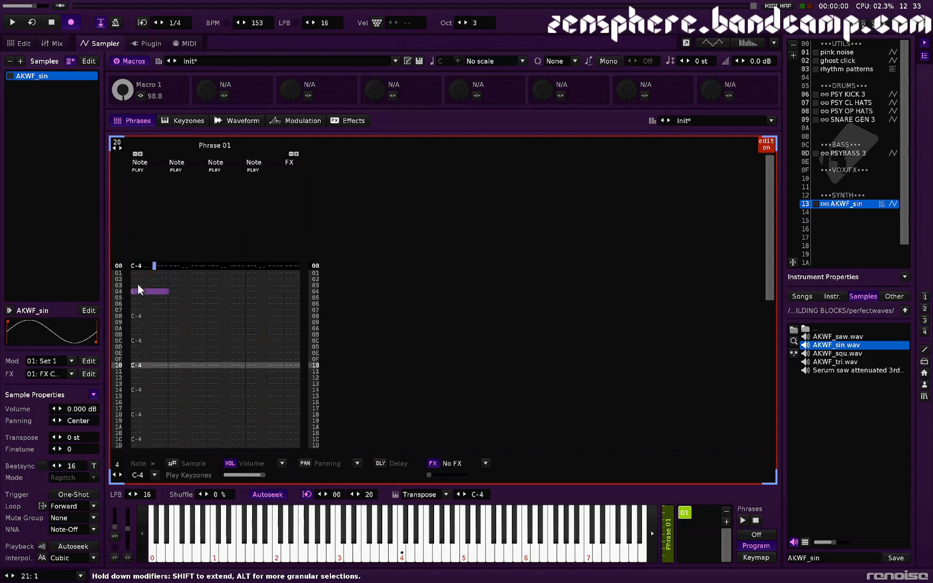
{"action": "type", "text": "y"}
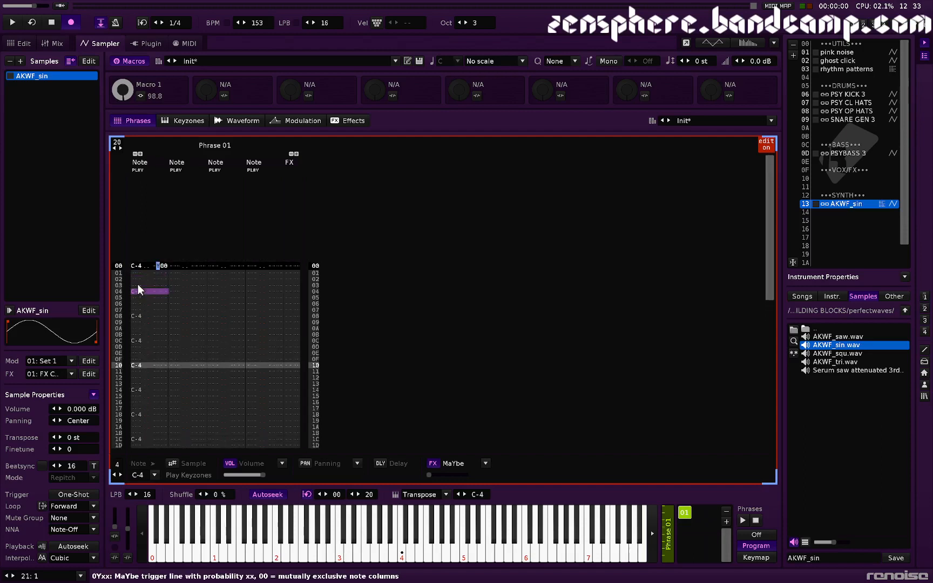
{"action": "type", "text": "yyyyyyyyyyy"}
{"action": "key", "text": "Right"}
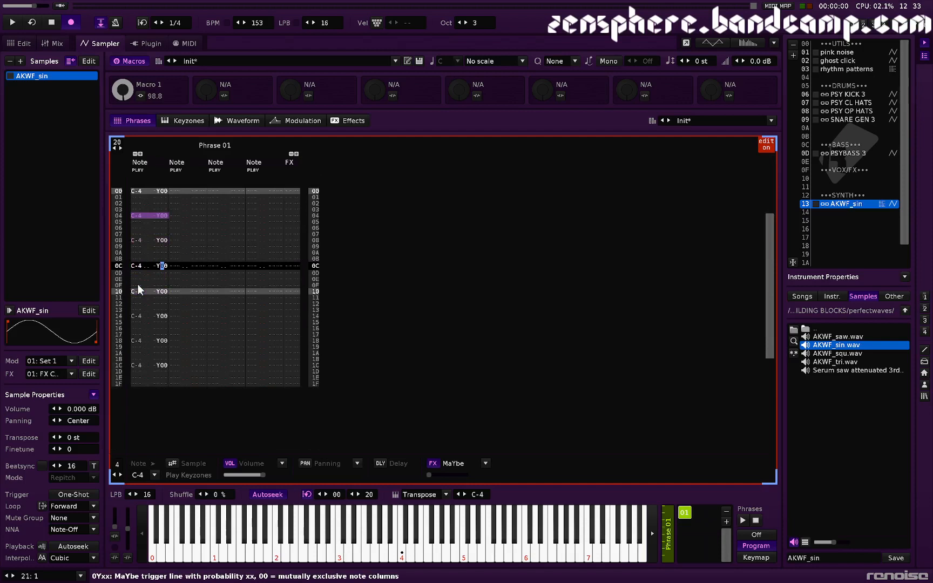
{"action": "type", "text": "ccccccccccccc"}
Step: Remove the MaYbe effect from the C-4 note on line 00
{"action": "key", "text": "Up"}
{"action": "key", "text": "Up"}
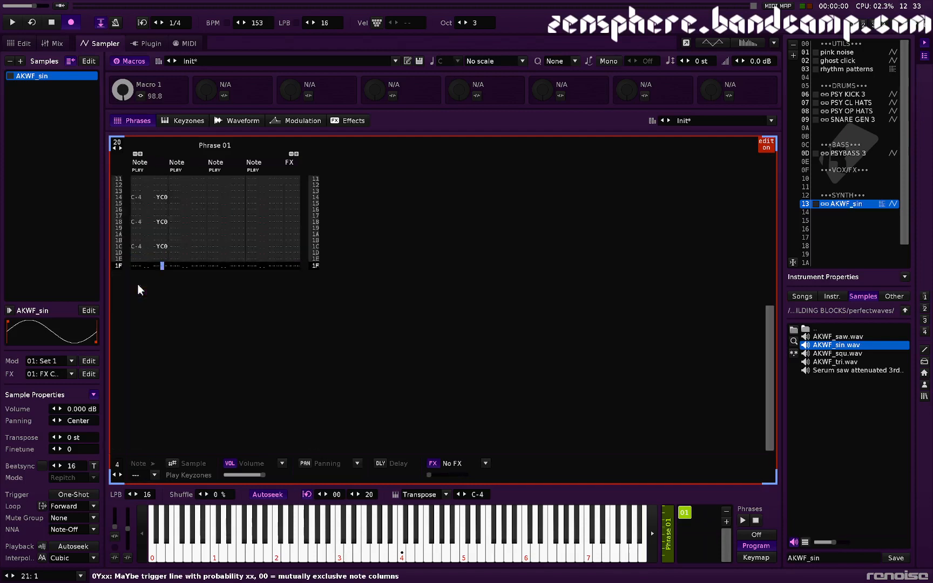
{"action": "key", "text": "Up"}
{"action": "key", "text": "Up"}
{"action": "key", "text": "Up"}
{"action": "key", "text": "Up"}
{"action": "key", "text": "Up"}
{"action": "key", "text": "Up"}
{"action": "key", "text": "Up"}
{"action": "key", "text": "Up"}
{"action": "key", "text": "Up"}
{"action": "key", "text": "Up"}
{"action": "key", "text": "Up"}
{"action": "key", "text": "Up"}
{"action": "key", "text": "Up"}
{"action": "key", "text": "Up"}
{"action": "key", "text": "Up"}
{"action": "key", "text": "Up"}
{"action": "key", "text": "Up"}
{"action": "key", "text": "Up"}
{"action": "key", "text": "Up"}
{"action": "key", "text": "Up"}
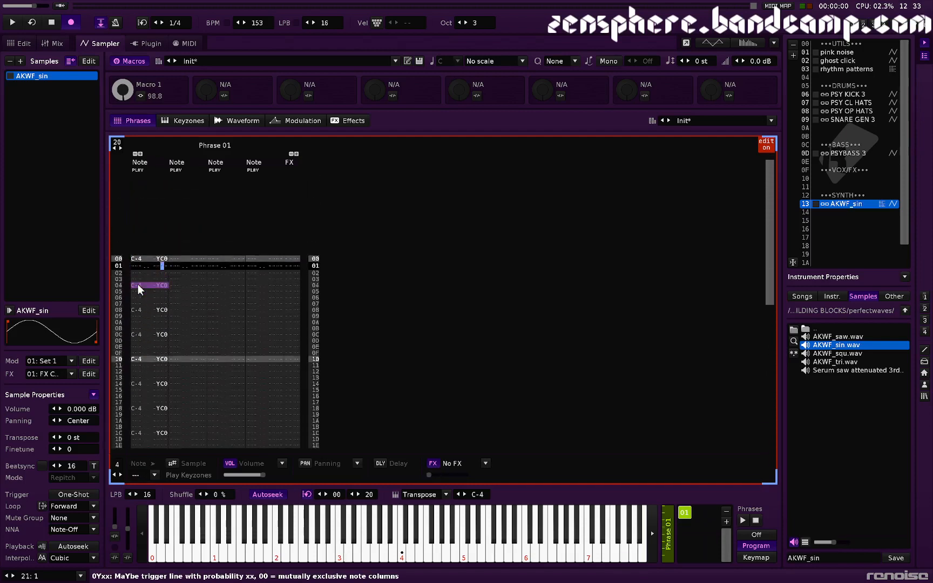
{"action": "key", "text": "Up"}
{"action": "key", "text": "Left"}
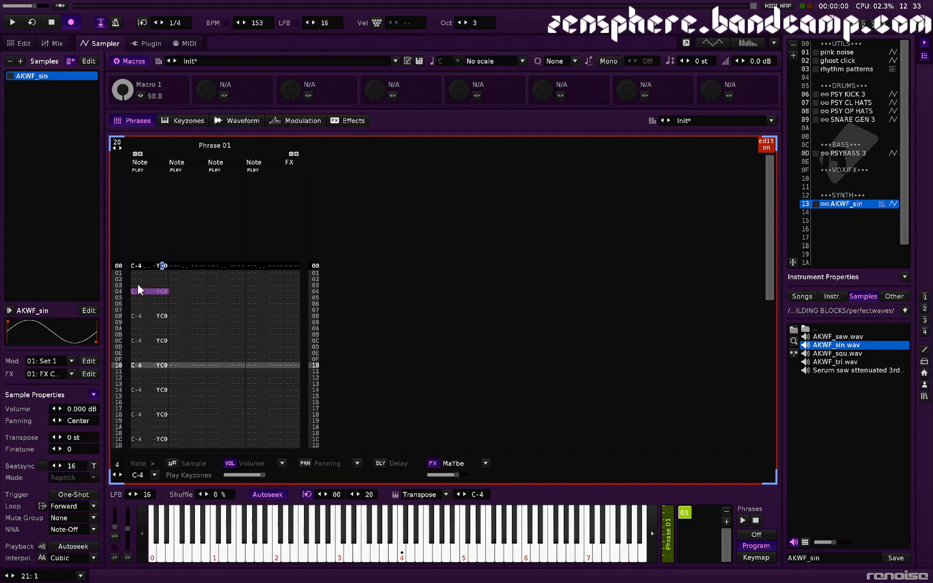
{"action": "key", "text": "Left"}
{"action": "key", "text": "Left"}
{"action": "key", "text": "Left"}
{"action": "key", "text": "Left"}
{"action": "key", "text": "Left"}
{"action": "key", "text": "Right"}
{"action": "key", "text": "Right"}
{"action": "key", "text": "Right"}
{"action": "key", "text": "Delete"}
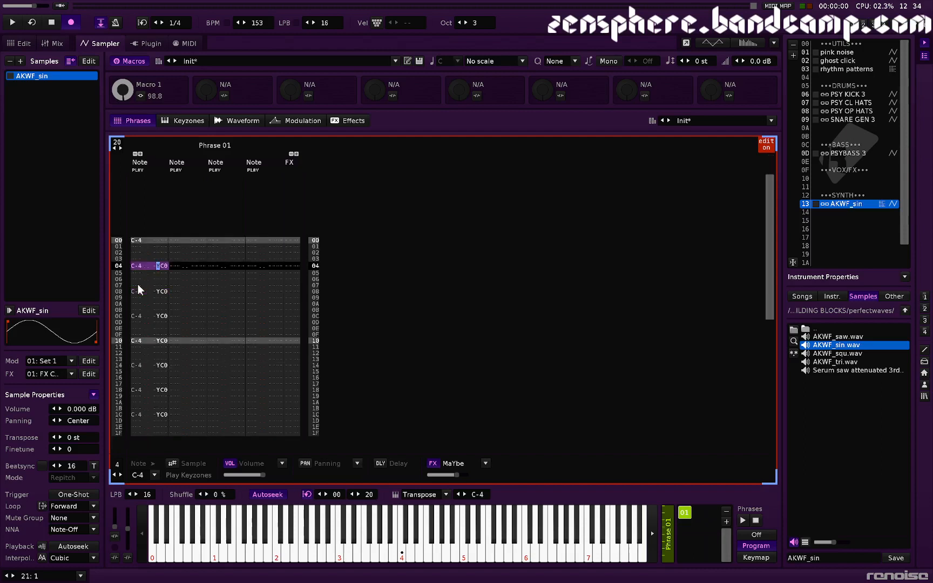
Step: Return to the instrument's pitch modulation and audition the phrase with held notes
{"action": "key", "text": "F2"}
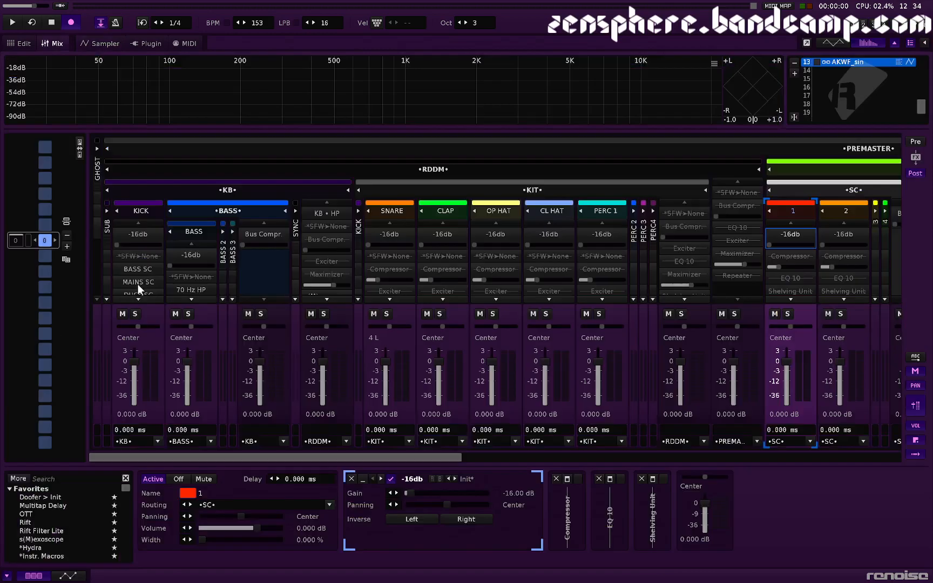
{"action": "key", "text": "F1"}
{"action": "key", "text": "F3"}
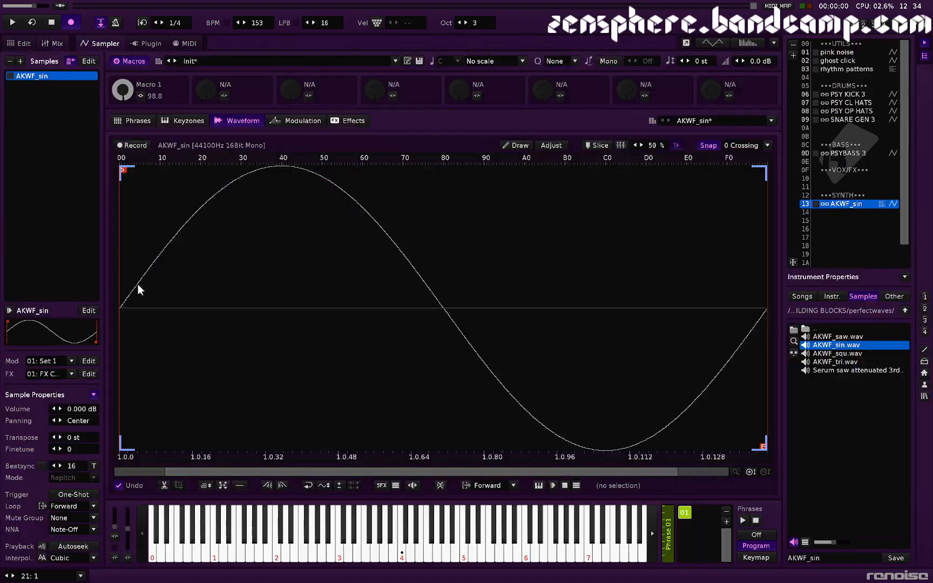
{"action": "key", "text": "z"}
{"action": "key", "text": "F3"}
{"action": "key", "text": "z"}
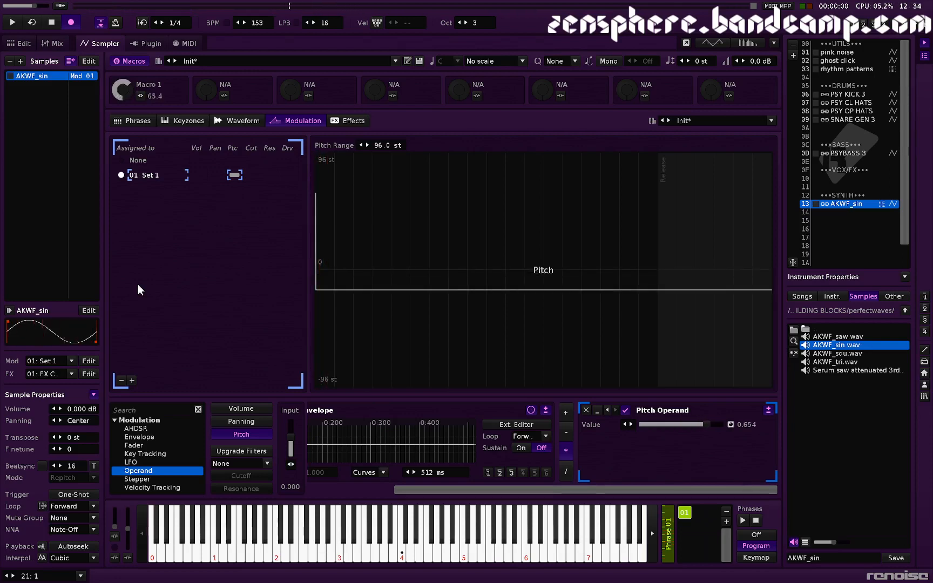
{"action": "key", "text": "q"}
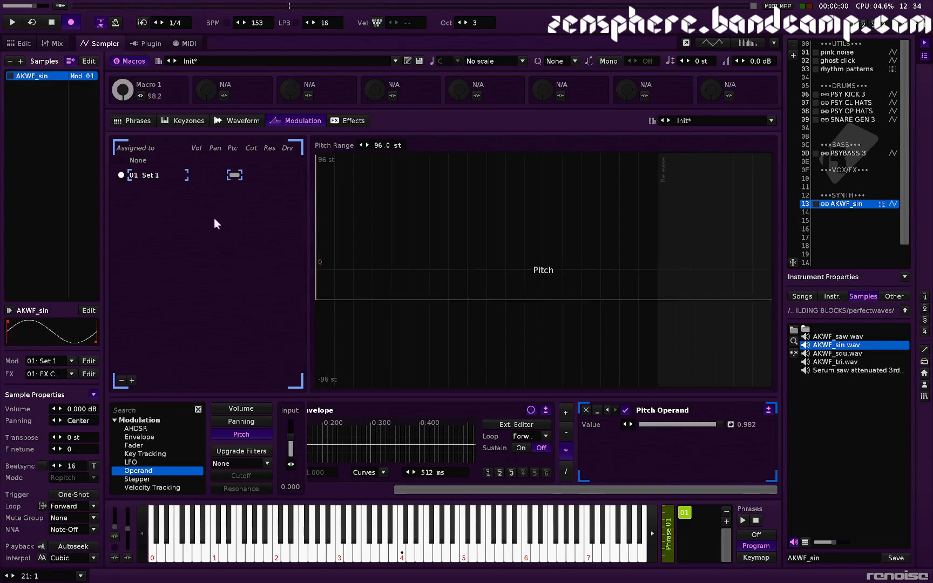
Step: Add an AHDSR to volume modulation with 0 ms attack, 422 ms decay curved to about -0.42, zero sustain and 1000 ms release
{"action": "left_click", "coordinate": [262, 406]}
{"action": "double_click", "coordinate": [148, 430]}
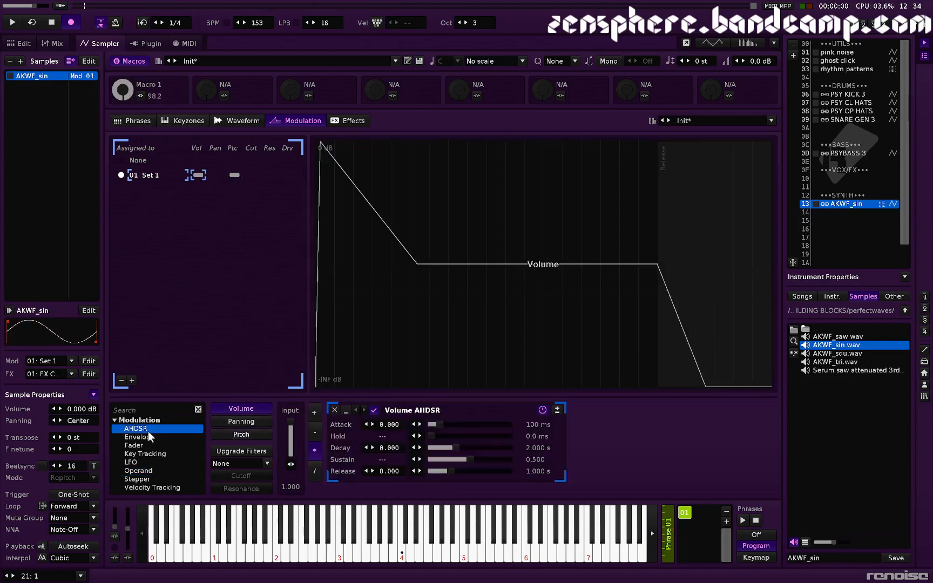
{"action": "left_click_drag", "start_coordinate": [438, 423], "coordinate": [438, 423]}
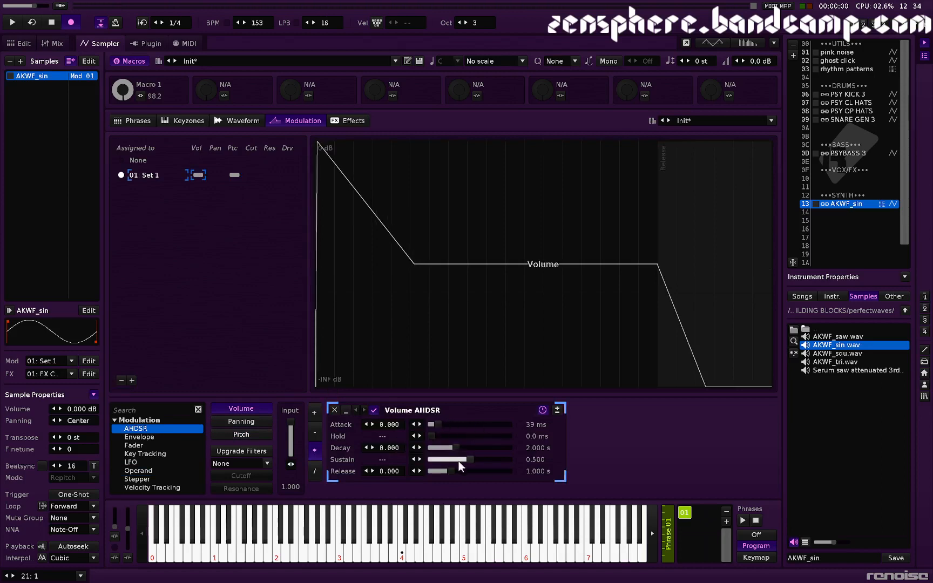
{"action": "left_click_drag", "start_coordinate": [459, 460], "coordinate": [440, 470]}
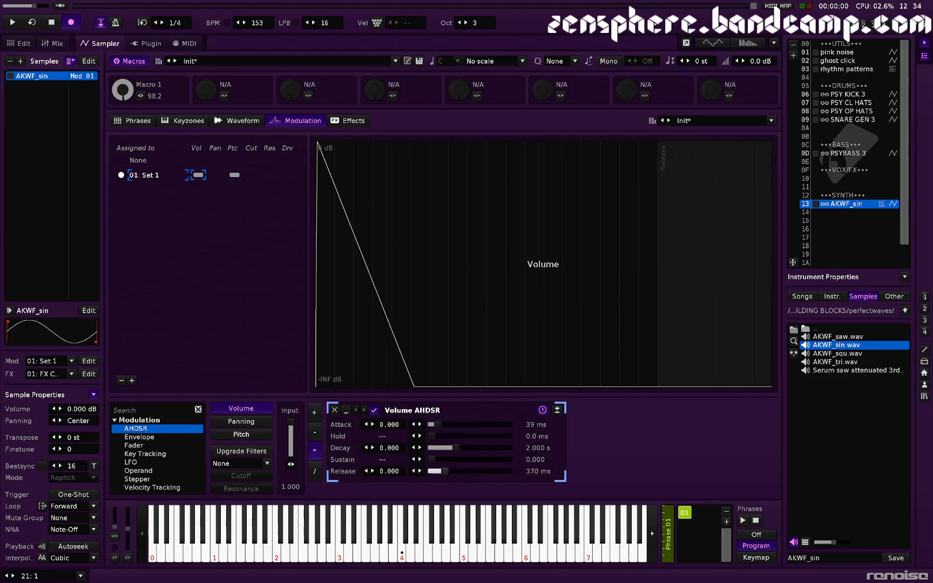
{"action": "left_click_drag", "start_coordinate": [432, 425], "coordinate": [447, 453]}
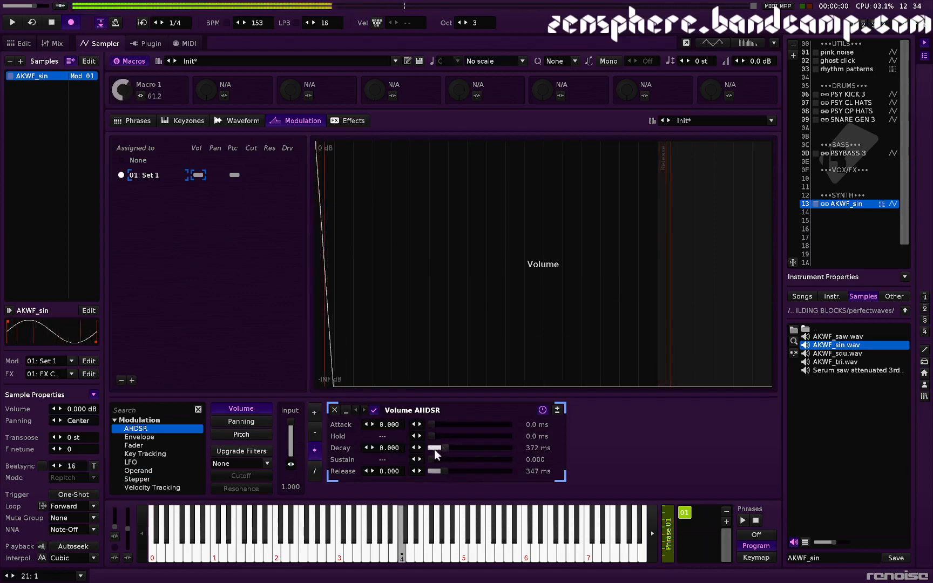
{"action": "mouse_move", "coordinate": [388, 448]}
{"action": "left_mouse_down"}
{"action": "mouse_move", "coordinate": [387, 465]}
{"action": "mouse_move", "coordinate": [393, 453]}
{"action": "left_mouse_up"}
{"action": "left_click_drag", "start_coordinate": [440, 472], "coordinate": [398, 450]}
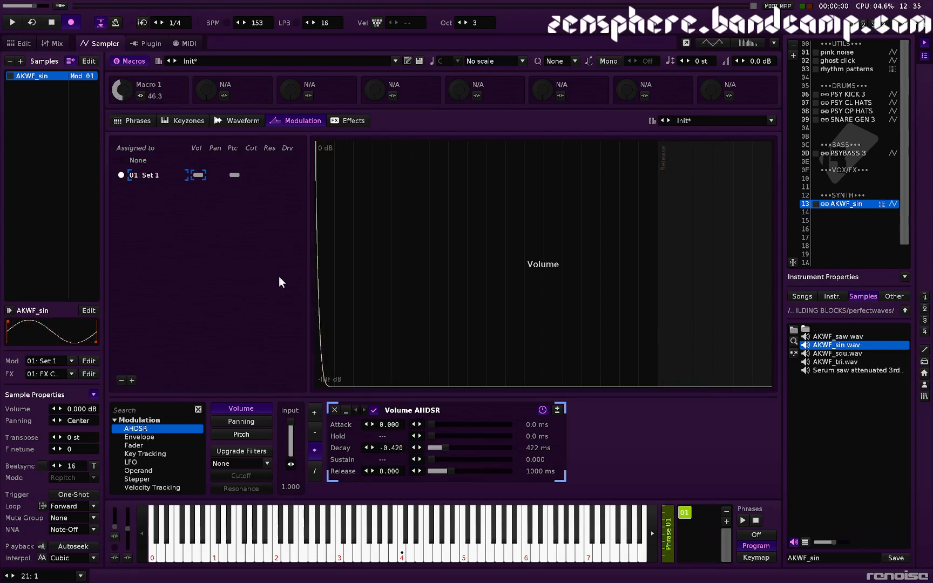
Step: Add a random LFO to panning modulation with frequency 0.00195 Hz and amplitude 0.787 while auditioning a note
{"action": "left_click", "coordinate": [239, 422]}
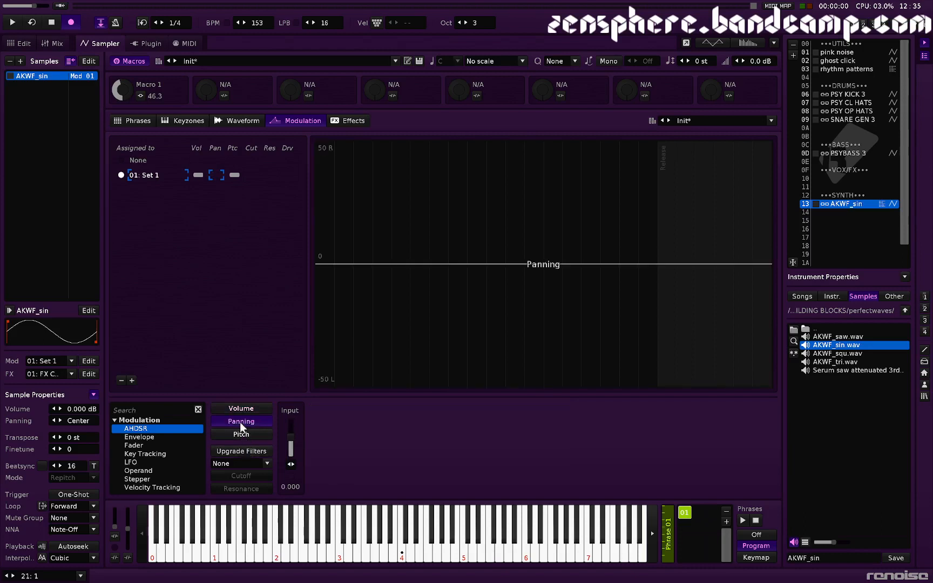
{"action": "double_click", "coordinate": [144, 462]}
{"action": "left_click", "coordinate": [468, 425]}
{"action": "left_click_drag", "start_coordinate": [431, 437], "coordinate": [385, 436]}
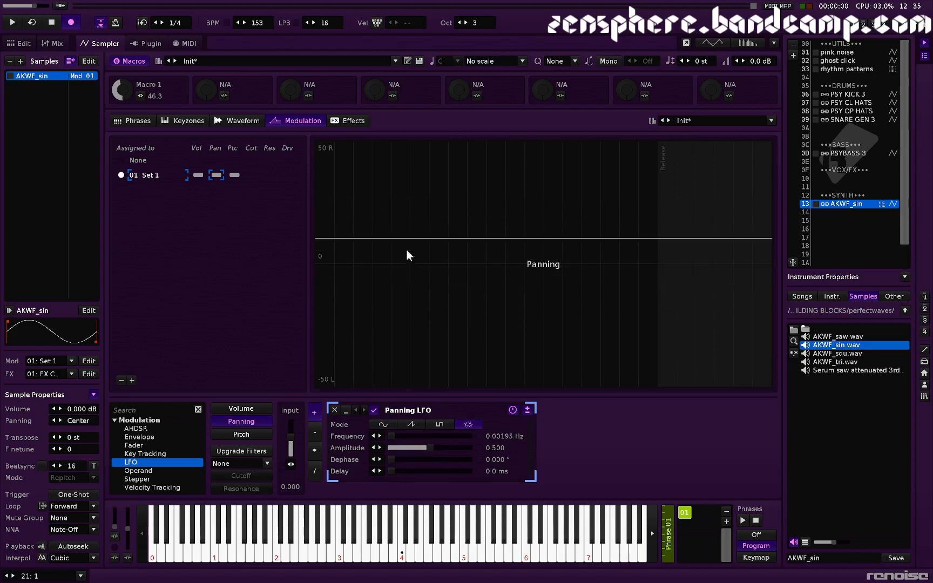
{"action": "key", "text": "q"}
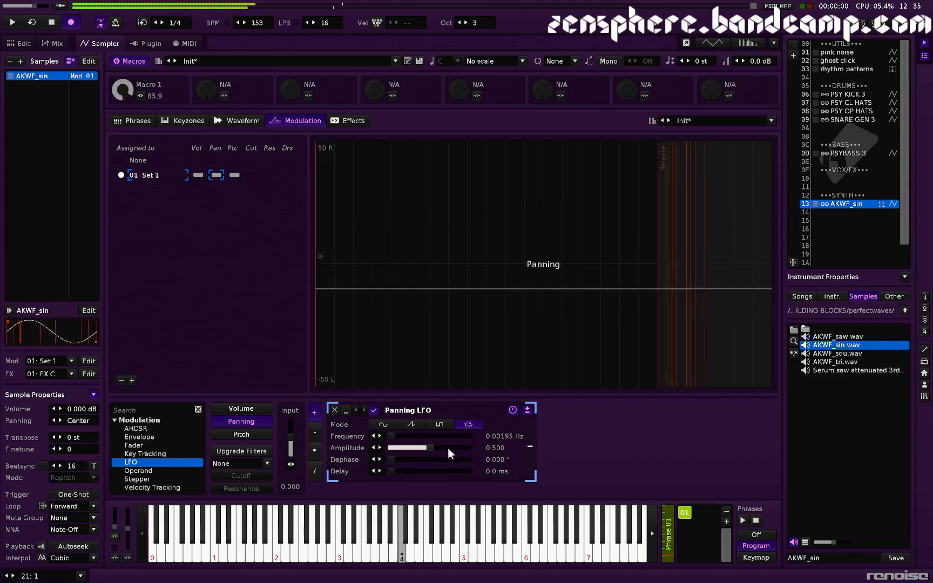
{"action": "left_click_drag", "start_coordinate": [448, 447], "coordinate": [453, 447]}
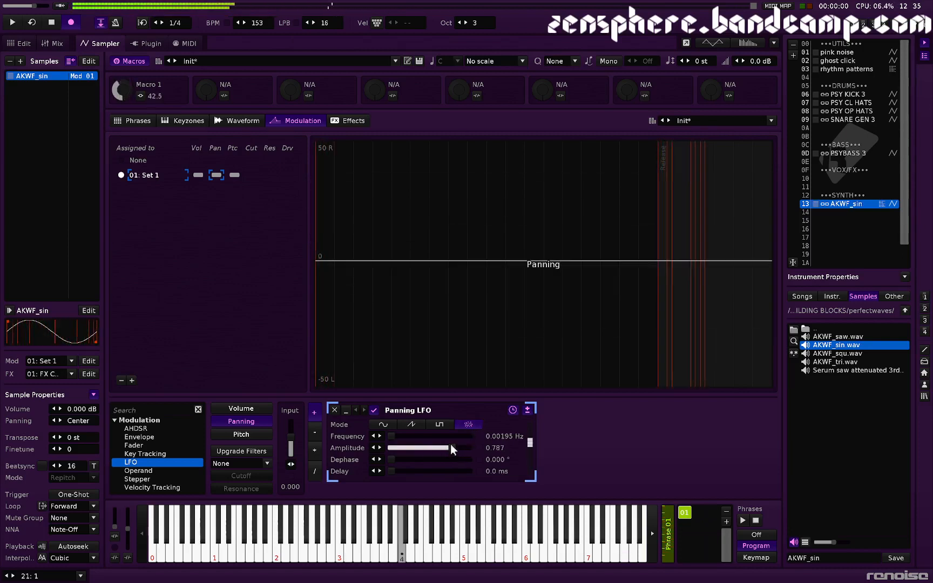
Step: Try the BP Clean filter with the frequency modulation input raised to 0.688 while auditioning a note
{"action": "left_click", "coordinate": [245, 450]}
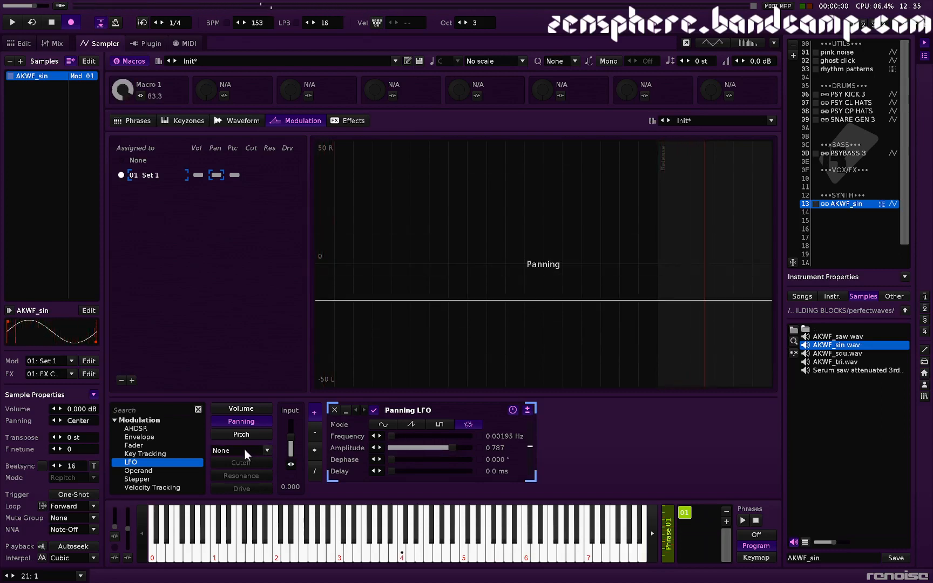
{"action": "left_click", "coordinate": [245, 449]}
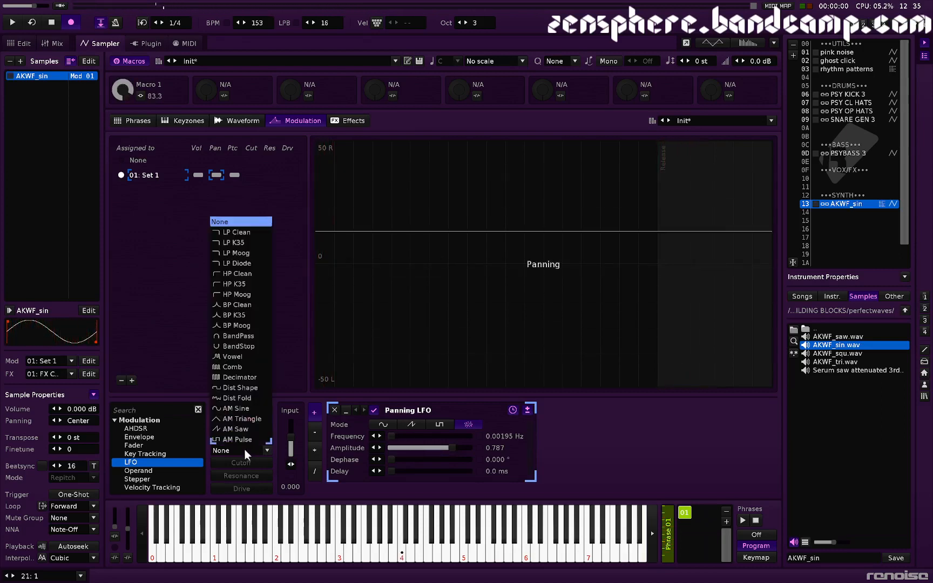
{"action": "left_click", "coordinate": [243, 304]}
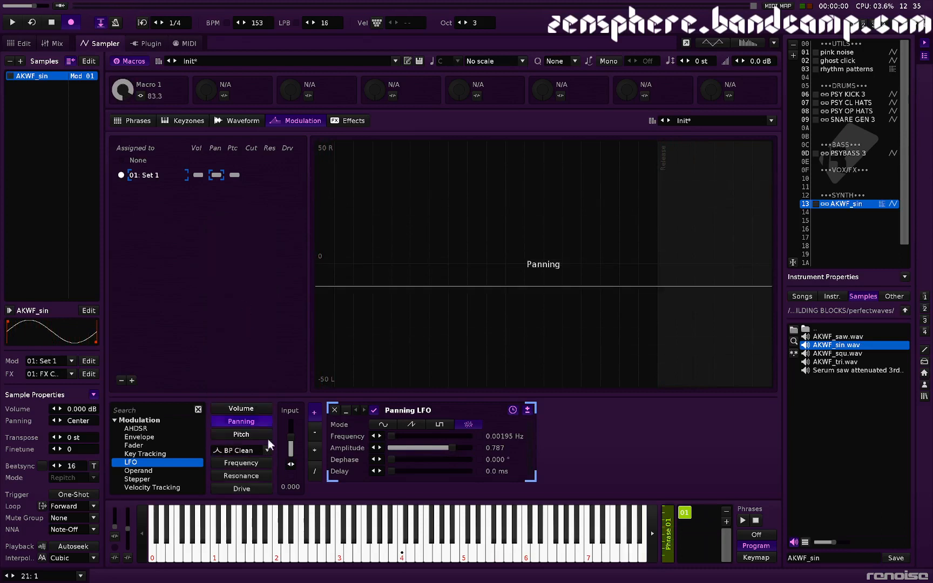
{"action": "left_click", "coordinate": [264, 474]}
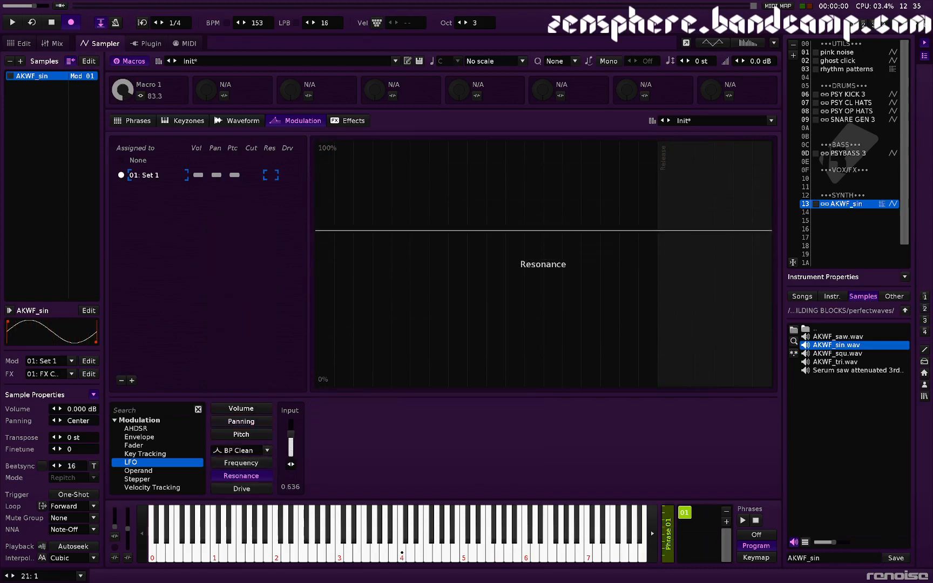
{"action": "left_click", "coordinate": [256, 465]}
{"action": "key", "text": "q"}
{"action": "mouse_move", "coordinate": [292, 437]}
{"action": "left_mouse_down"}
{"action": "mouse_move", "coordinate": [291, 447]}
{"action": "mouse_move", "coordinate": [292, 432]}
{"action": "left_mouse_up"}
Step: Switch the modulation filter to HP Clean and lower the cutoff input to 0.388 while auditioning a note
{"action": "left_click", "coordinate": [245, 450]}
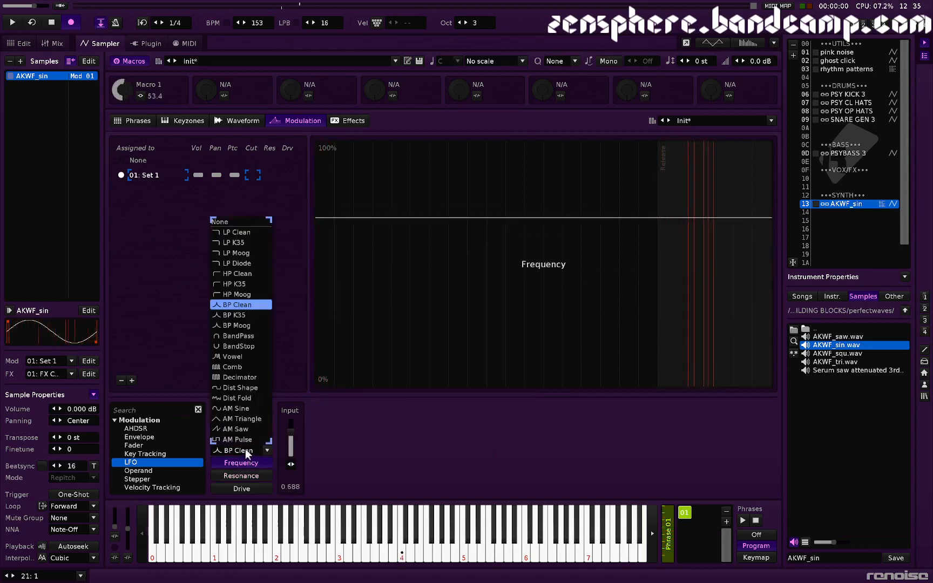
{"action": "left_click", "coordinate": [236, 274]}
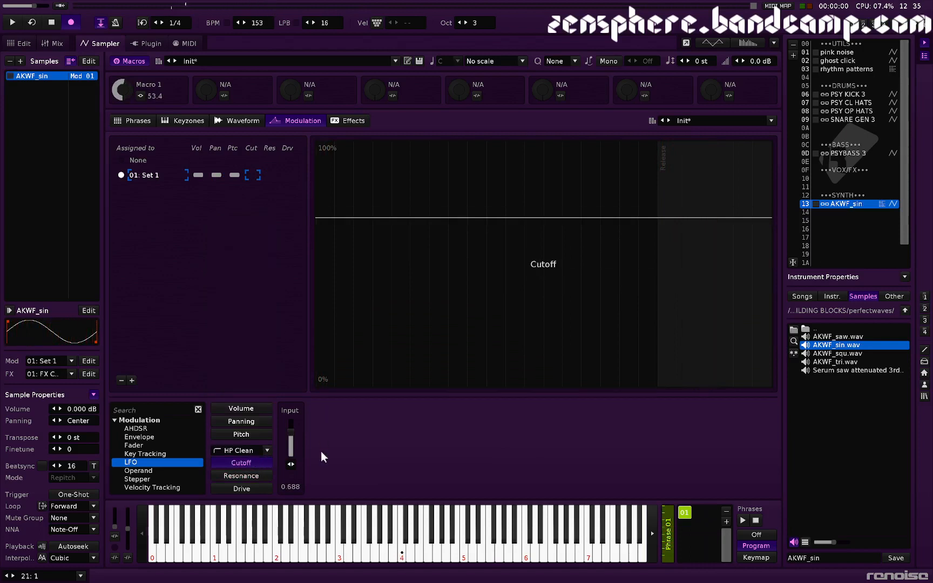
{"action": "key", "text": "q"}
{"action": "mouse_move", "coordinate": [292, 432]}
{"action": "left_mouse_down"}
{"action": "mouse_move", "coordinate": [292, 453]}
{"action": "mouse_move", "coordinate": [290, 432]}
{"action": "left_mouse_up"}
{"action": "left_click", "coordinate": [266, 472]}
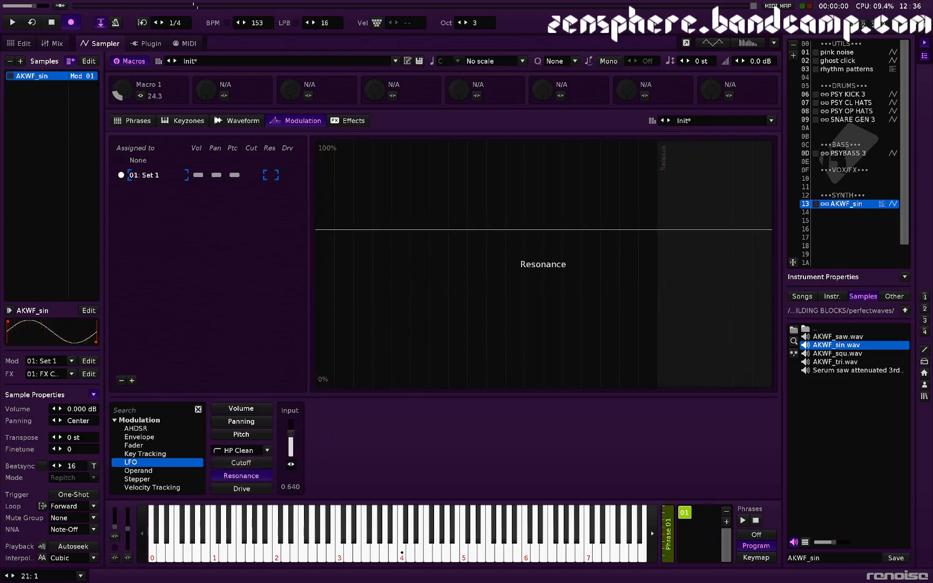
{"action": "left_click", "coordinate": [232, 464]}
Step: Add a random LFO to cutoff modulation with frequency 0.00195 Hz and amplitude 0.240, and set the cutoff input to 0.500
{"action": "double_click", "coordinate": [130, 466]}
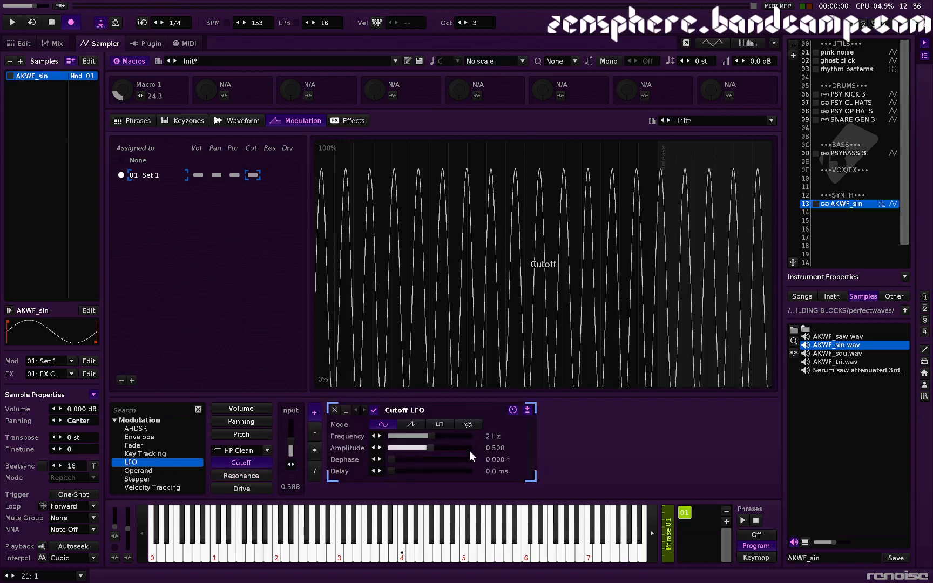
{"action": "left_click", "coordinate": [465, 423]}
{"action": "left_click_drag", "start_coordinate": [429, 437], "coordinate": [398, 443]}
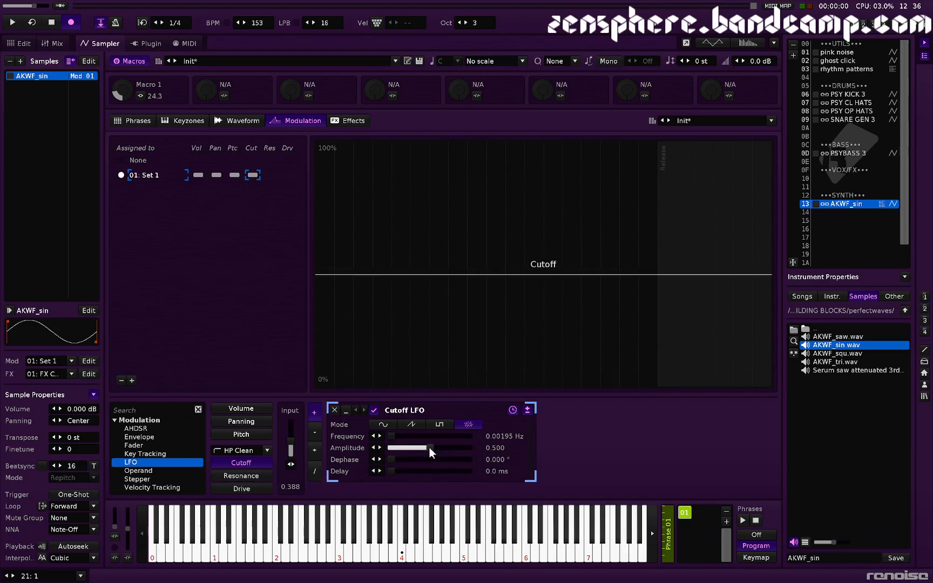
{"action": "left_click_drag", "start_coordinate": [430, 447], "coordinate": [423, 448]}
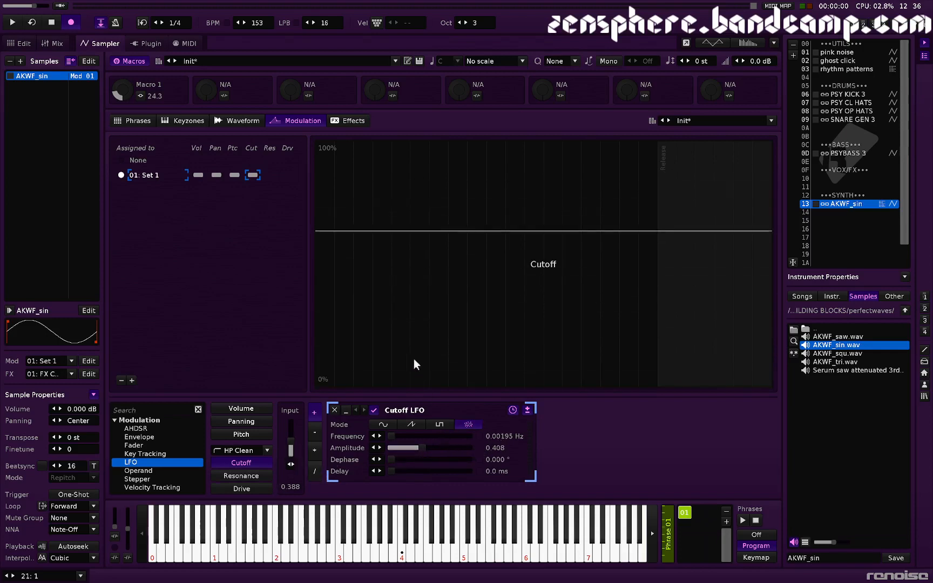
{"action": "left_click_drag", "start_coordinate": [421, 448], "coordinate": [409, 448]}
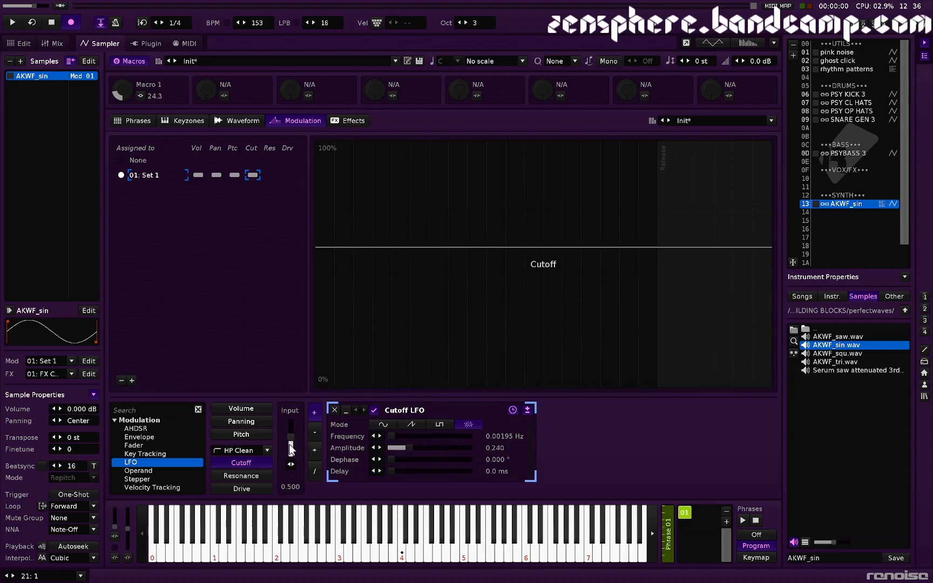
Step: While auditioning a held note, set the cutoff LFO's amplitude to 0.452 and the cutoff input to 0.404
{"action": "key", "text": "q"}
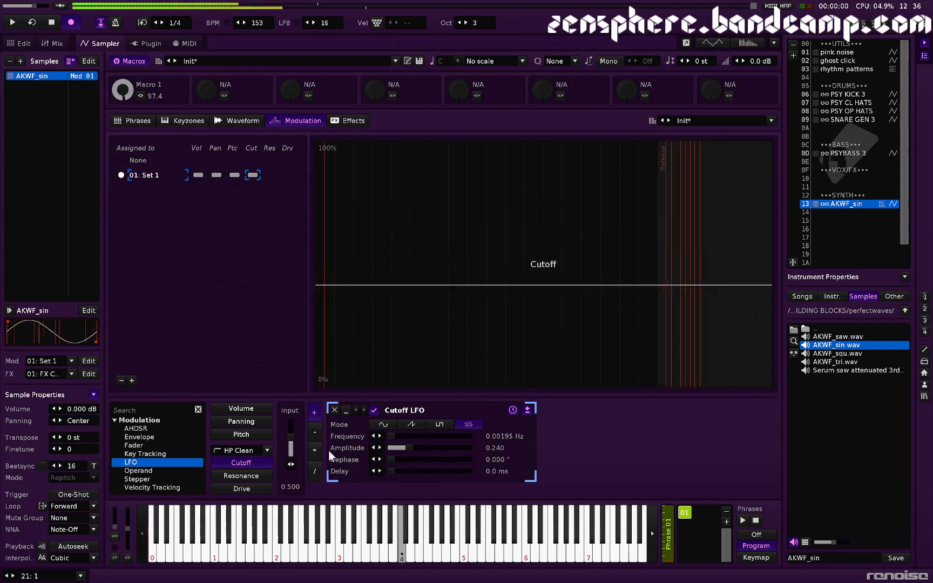
{"action": "left_click", "coordinate": [420, 449]}
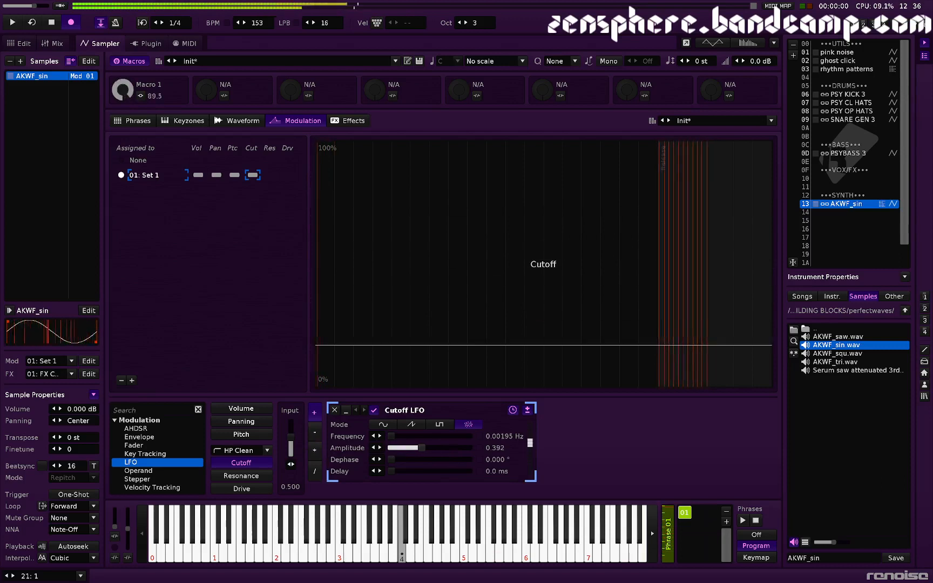
{"action": "left_click_drag", "start_coordinate": [420, 448], "coordinate": [422, 449]}
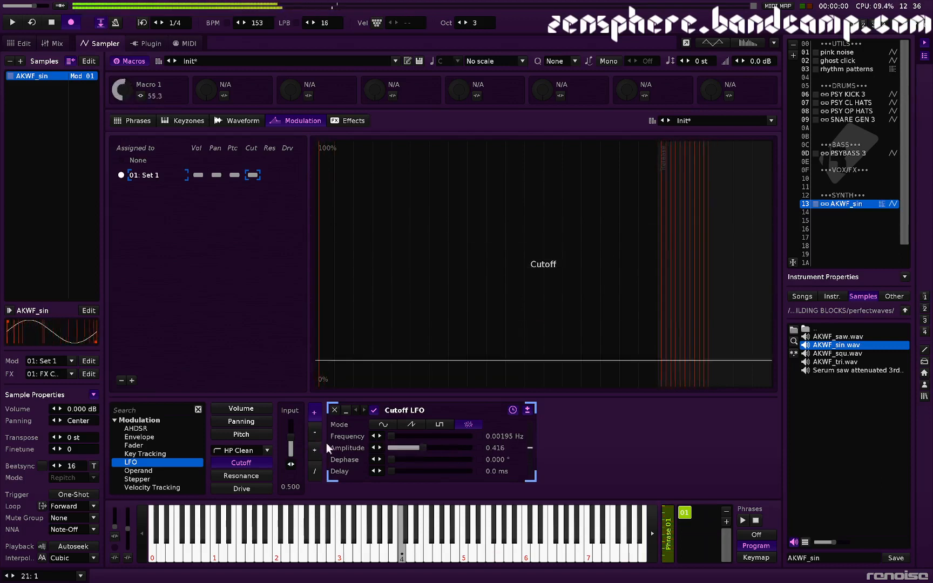
{"action": "left_click_drag", "start_coordinate": [290, 437], "coordinate": [290, 442]}
{"action": "left_click_drag", "start_coordinate": [427, 448], "coordinate": [431, 448]}
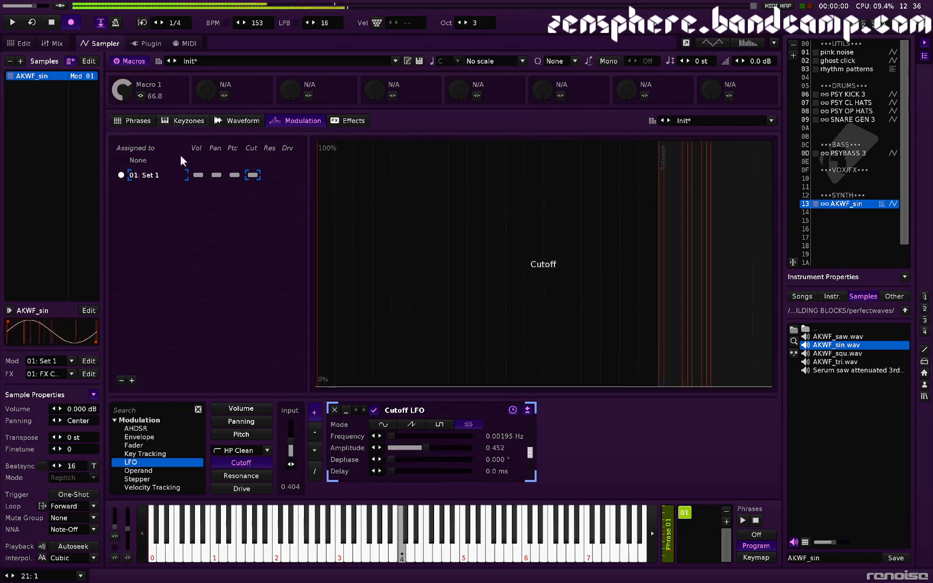
Step: Set the song tempo to 136 BPM
{"action": "left_click_drag", "start_coordinate": [259, 23], "coordinate": [260, 32]}
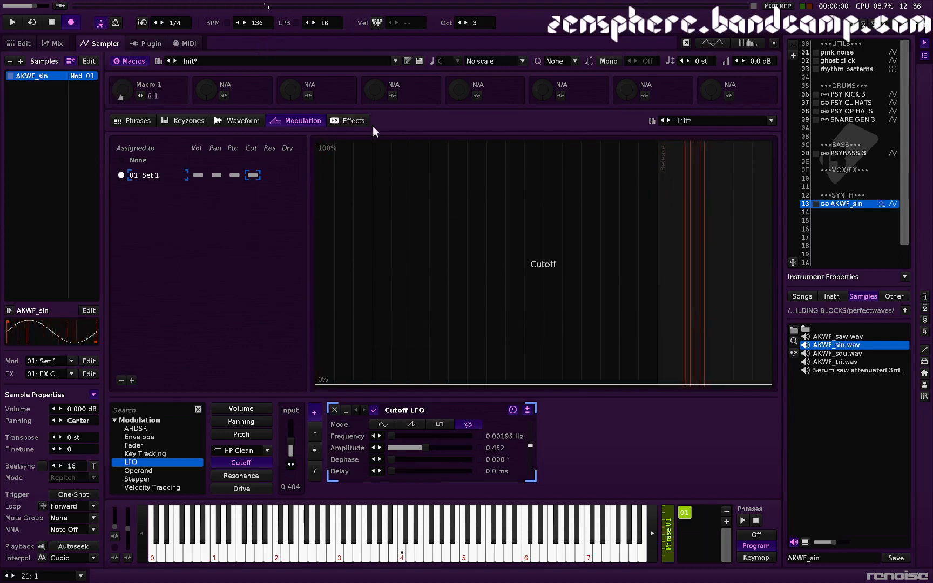
Step: Add a second effect chain to the instrument and move the macro control Doofer from FX Chain 01 into it
{"action": "left_click", "coordinate": [342, 119]}
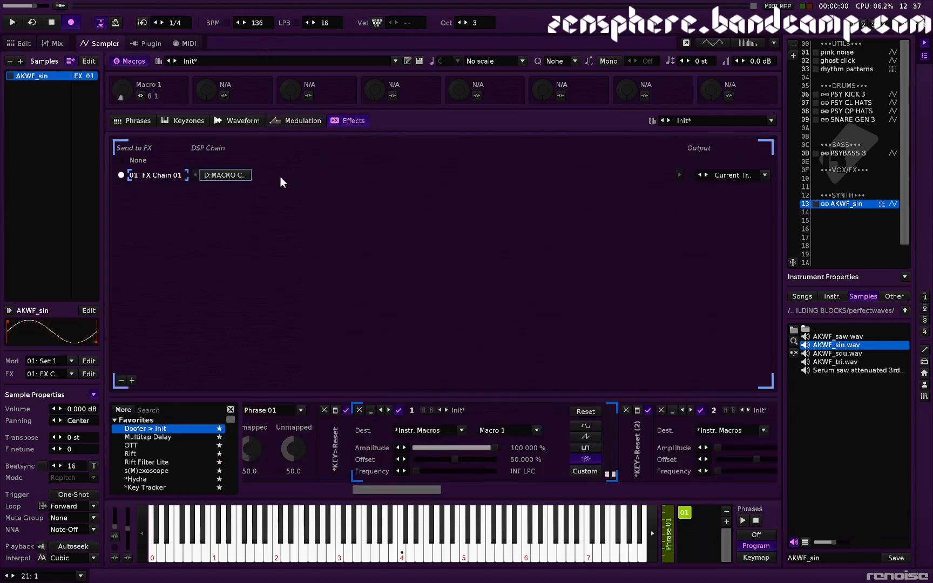
{"action": "left_click", "coordinate": [131, 380]}
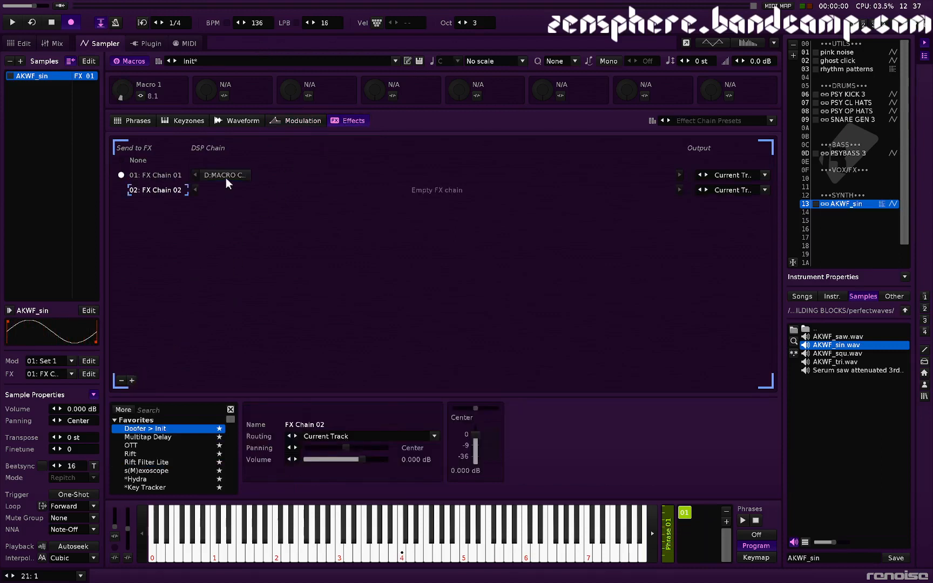
{"action": "left_click_drag", "start_coordinate": [226, 178], "coordinate": [230, 196]}
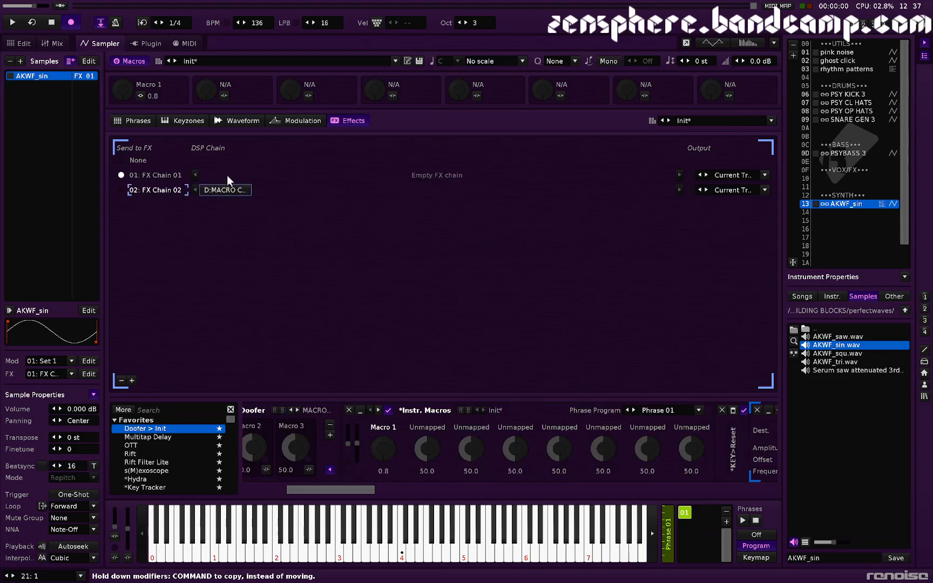
Step: Add a Doofer to FX Chain 01 and load the PING-PONG preset into it
{"action": "left_click", "coordinate": [226, 175]}
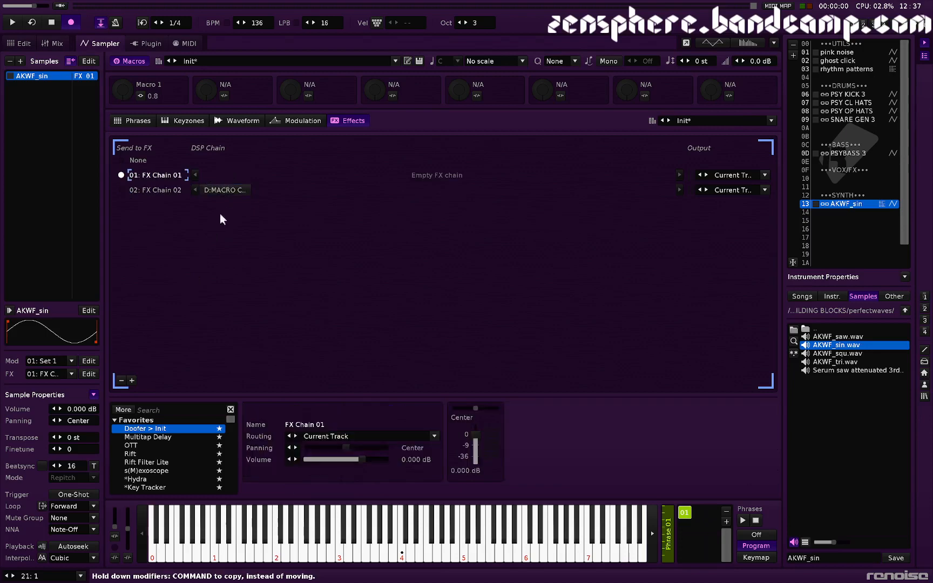
{"action": "double_click", "coordinate": [158, 428]}
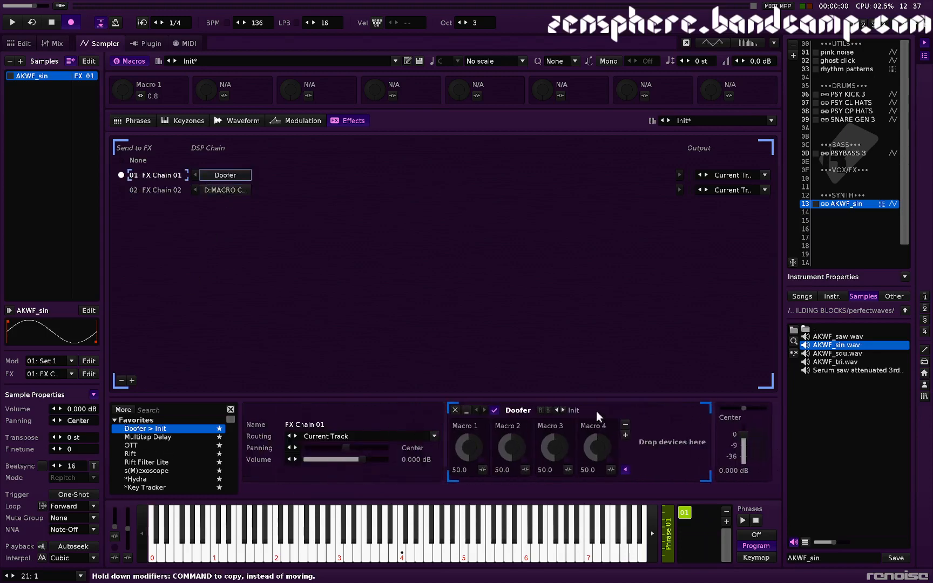
{"action": "left_click", "coordinate": [577, 411]}
{"action": "scroll", "coordinate": [622, 510], "scroll_direction": "down", "scroll_amount": 2}
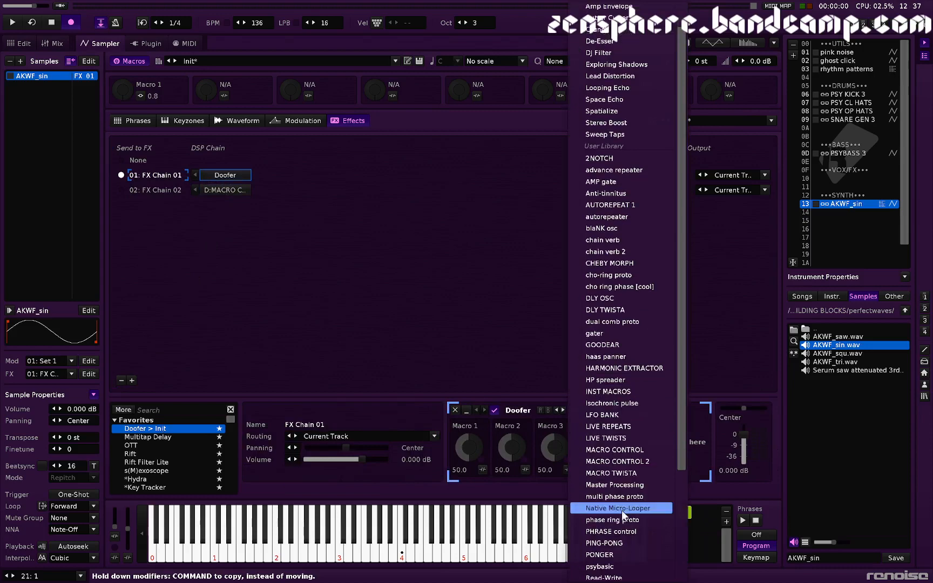
{"action": "left_click", "coordinate": [618, 544]}
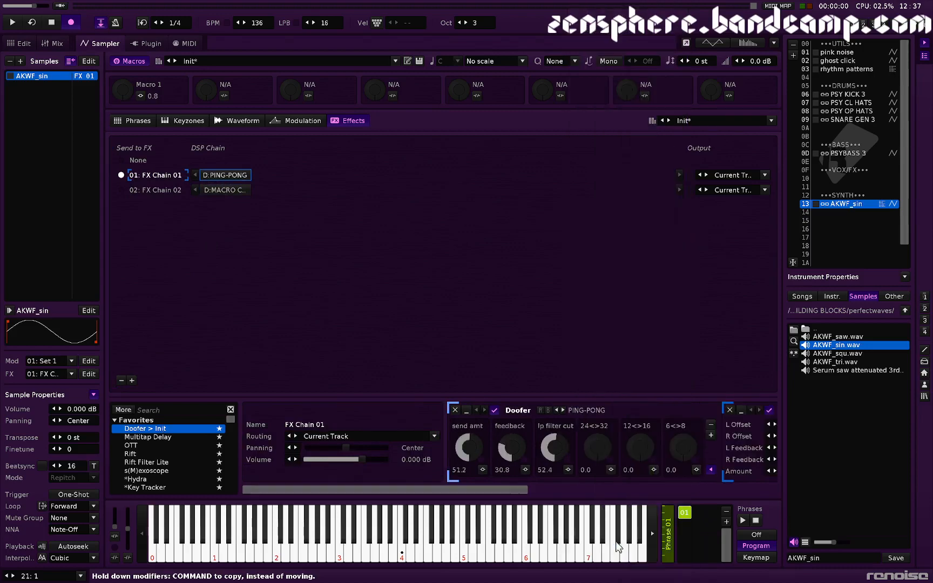
Step: Add a second Doofer to FX Chain 01 and load the chain verb 2 preset into it
{"action": "double_click", "coordinate": [154, 430]}
{"action": "left_click", "coordinate": [598, 408]}
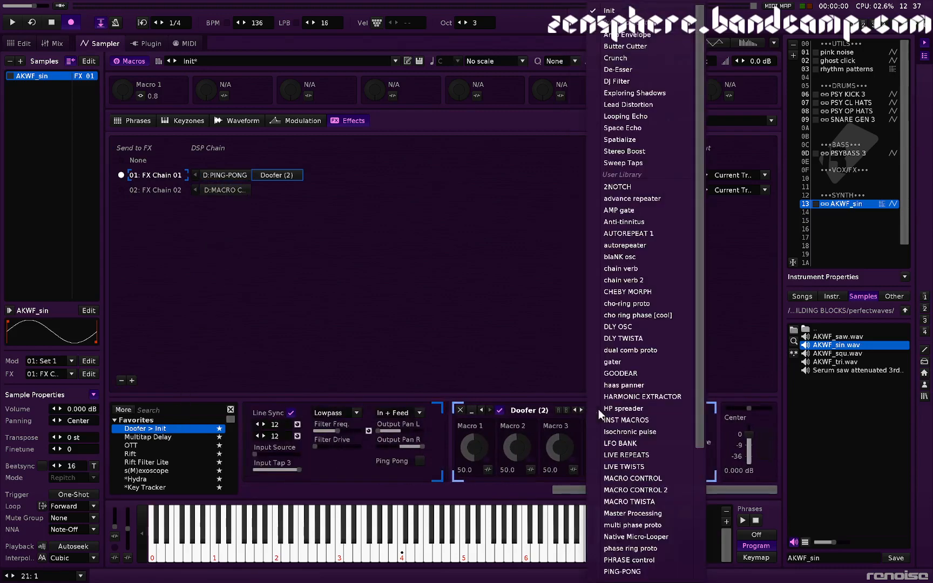
{"action": "left_click", "coordinate": [627, 281]}
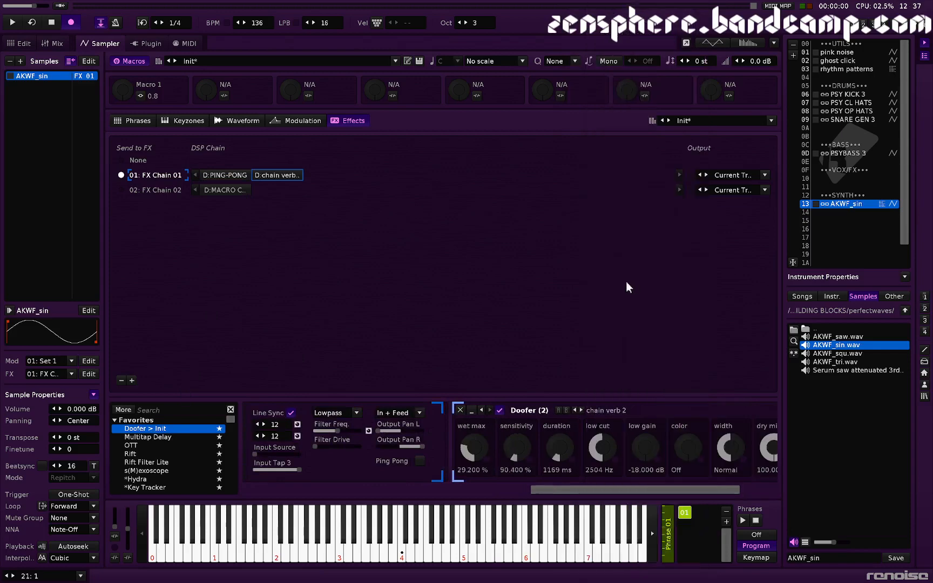
Step: Adjust the PING-PONG Doofer to send amount 32.0, feedback 24.8 and lowpass filter cut 29.2 while auditioning notes
{"action": "left_click", "coordinate": [233, 176]}
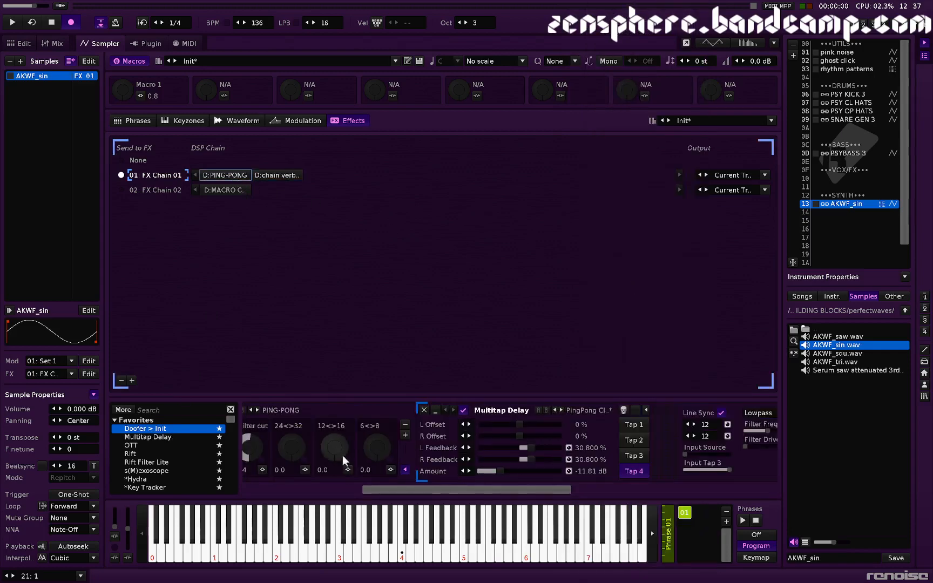
{"action": "scroll", "coordinate": [319, 460], "scroll_direction": "left", "scroll_amount": 3}
{"action": "key", "text": "q"}
{"action": "left_click_drag", "start_coordinate": [407, 446], "coordinate": [406, 458]}
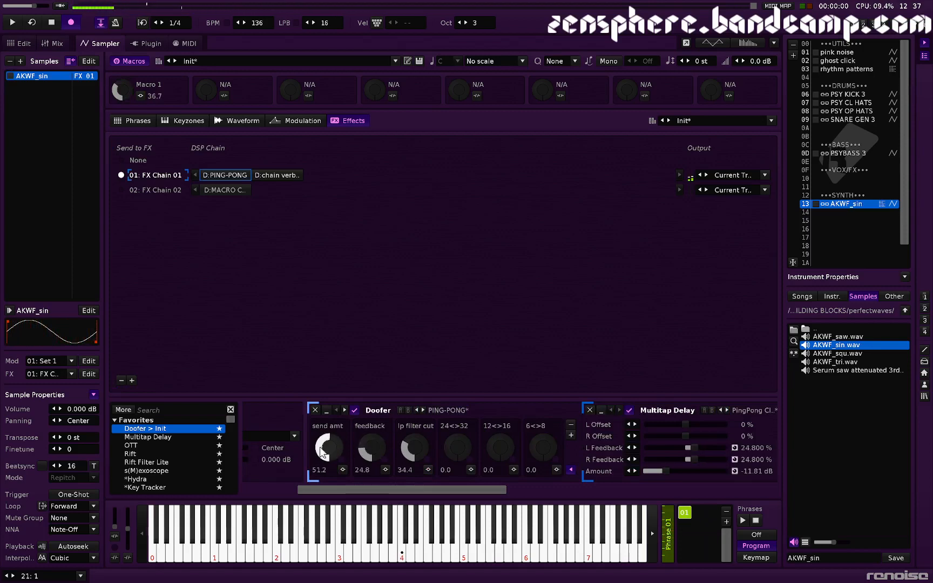
{"action": "key", "text": "q"}
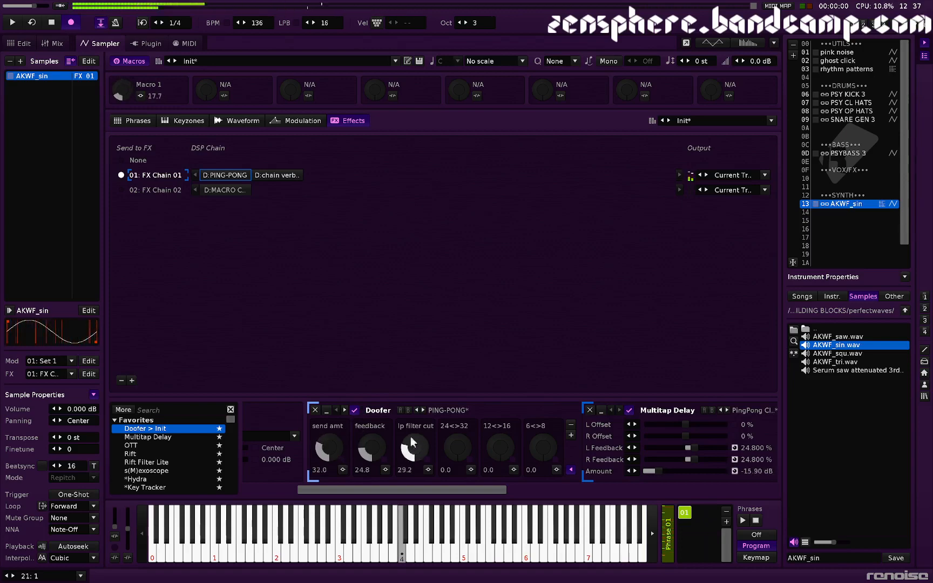
Step: Set the chain verb 2 Doofer to wet max 38%, sensitivity 94.8%, duration 1803 ms, low cut 1886 Hz and width 20.8
{"action": "left_click", "coordinate": [274, 174]}
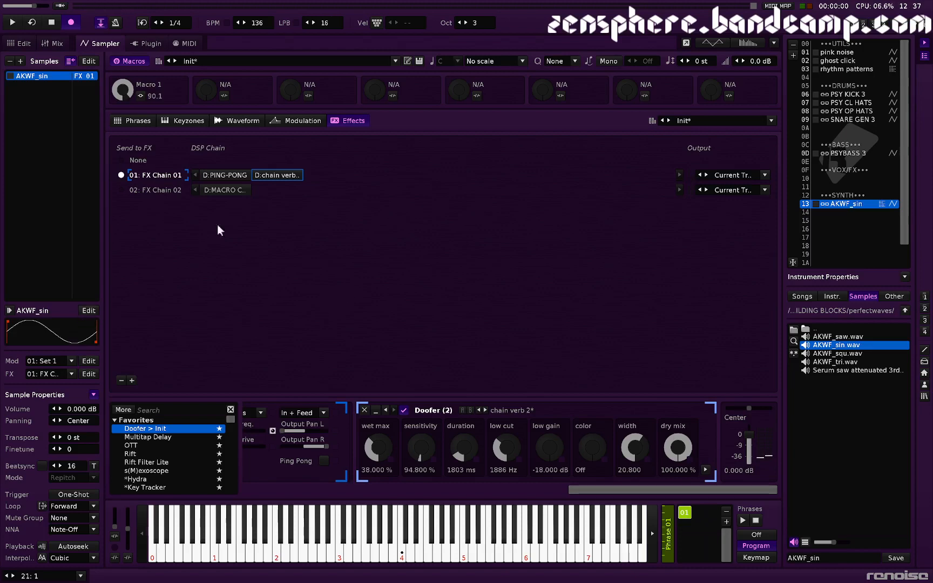
Step: Review the instrument's panning and pitch modulation, including the pitch envelope and its macro-driven operand, and audition a note
{"action": "left_click", "coordinate": [304, 121]}
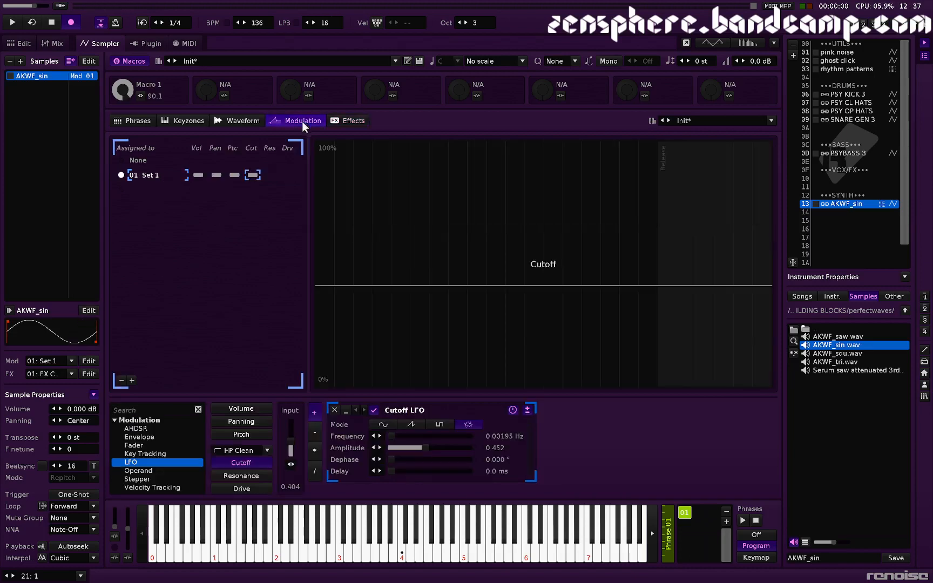
{"action": "left_click", "coordinate": [232, 422]}
{"action": "left_click", "coordinate": [139, 437]}
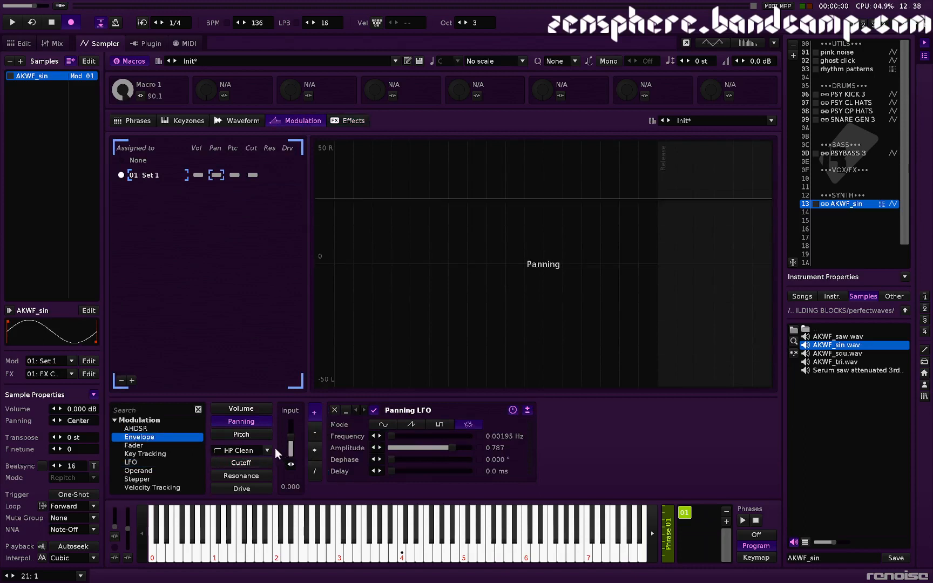
{"action": "left_click", "coordinate": [235, 435]}
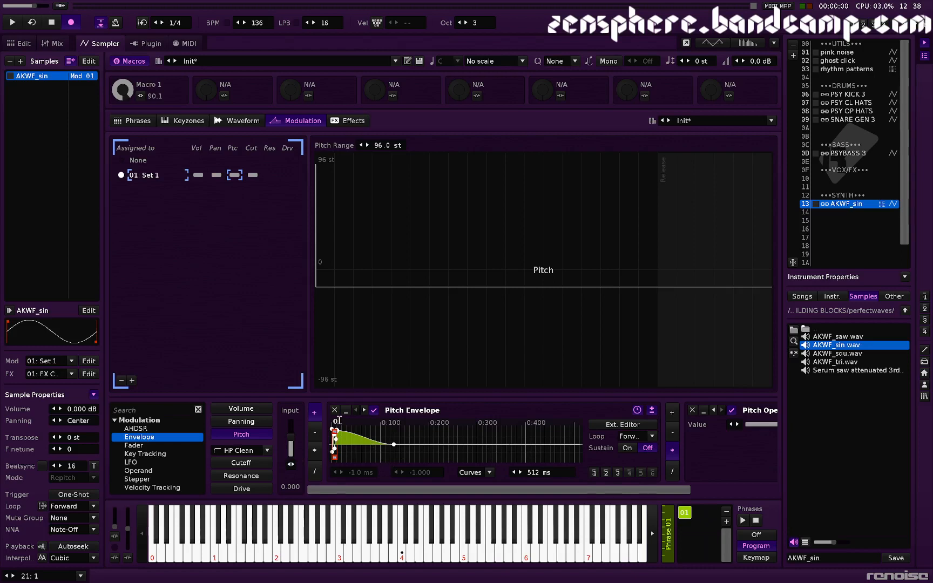
{"action": "scroll", "coordinate": [549, 431], "scroll_direction": "right", "scroll_amount": 2}
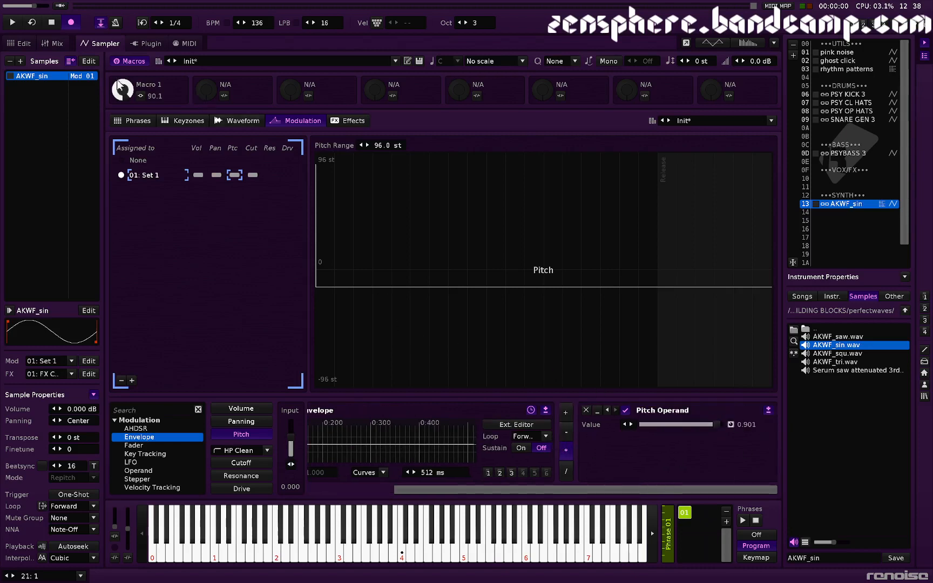
{"action": "key", "text": "z"}
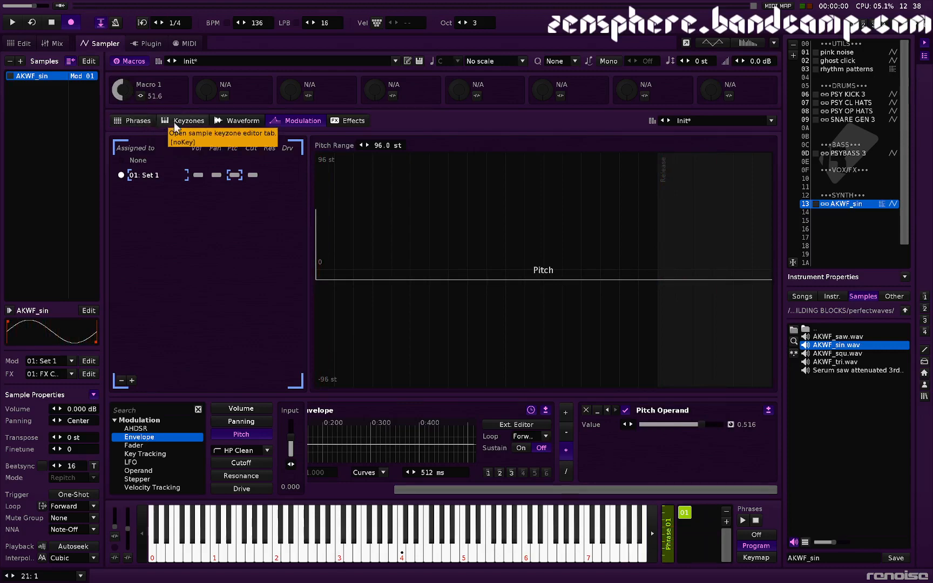
Step: Switch from the instrument's modulation view to the pattern editor
{"action": "key", "text": "F2"}
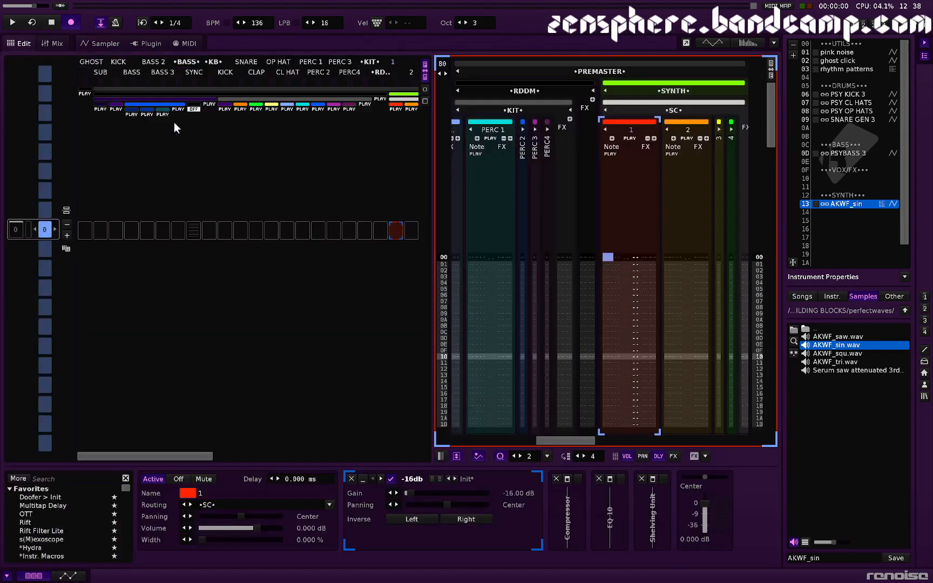
Step: Bypass the PING-PONG and chain verb Doofers in the AKWF_sin instrument's FX Chain 01
{"action": "key", "text": "F8"}
{"action": "left_click", "coordinate": [234, 175]}
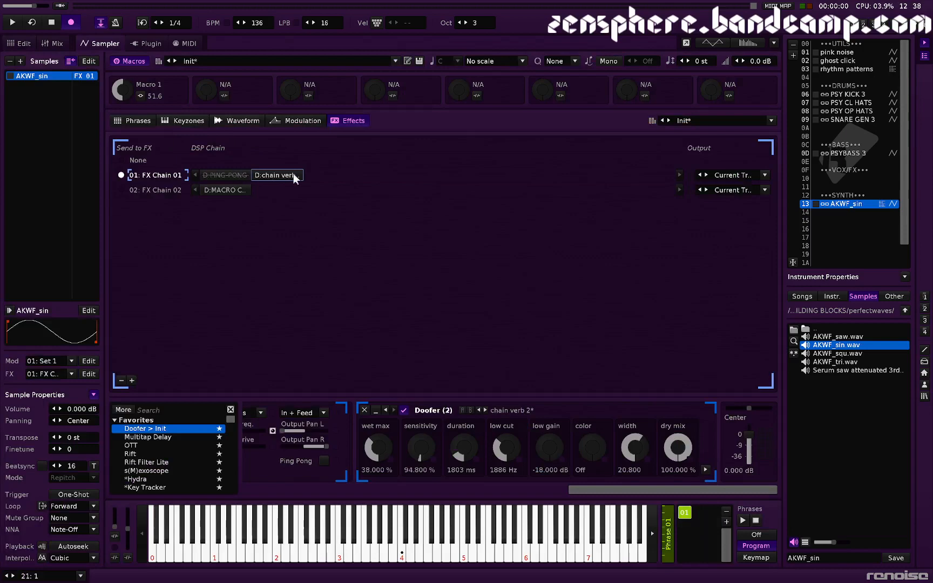
{"action": "left_click", "coordinate": [294, 174]}
Step: Enter a C-4 note for instrument 13 on line 00 of synth track 1 in the pattern editor
{"action": "key", "text": "F1"}
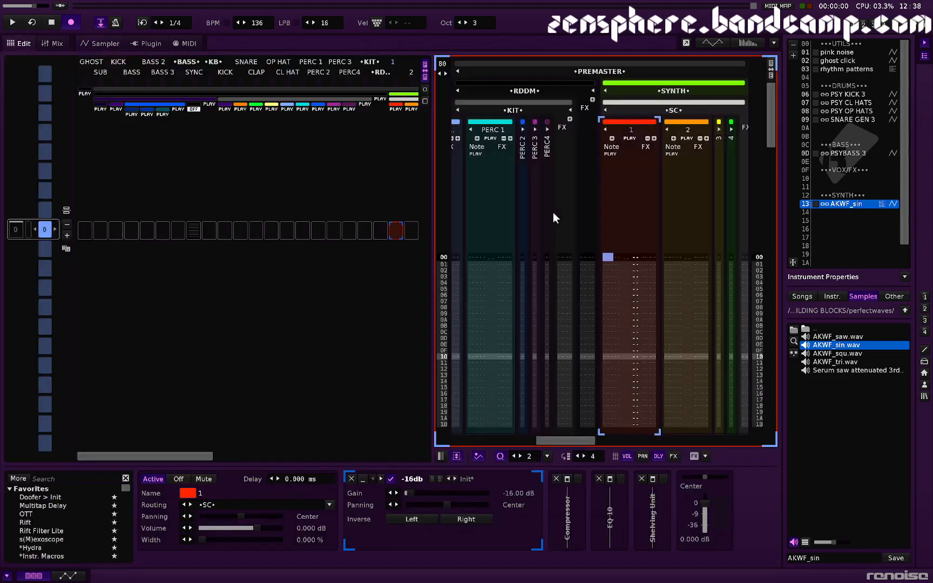
{"action": "left_click", "coordinate": [609, 257]}
{"action": "key", "text": "z"}
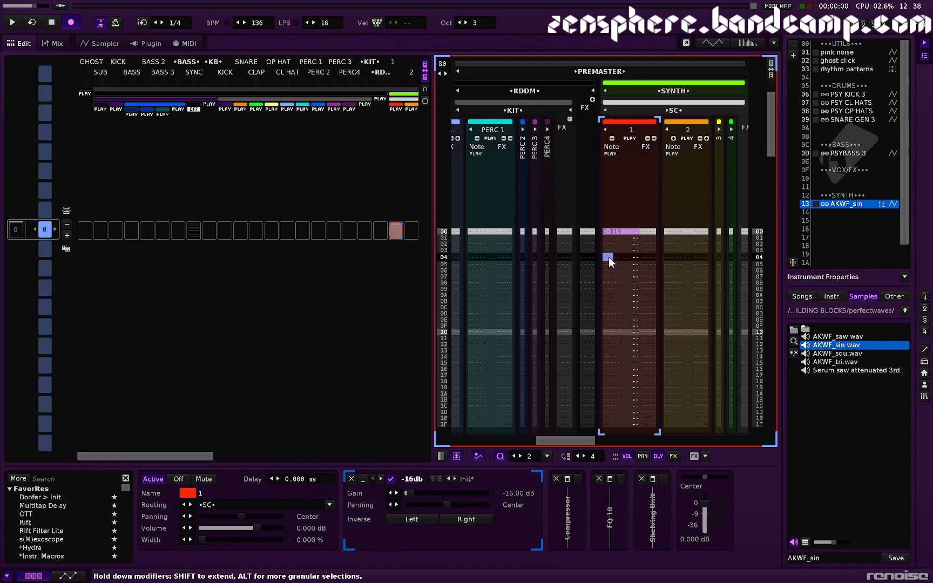
{"action": "key", "text": "Up"}
{"action": "key", "text": "Up"}
{"action": "key", "text": "Up"}
{"action": "key", "text": "Up"}
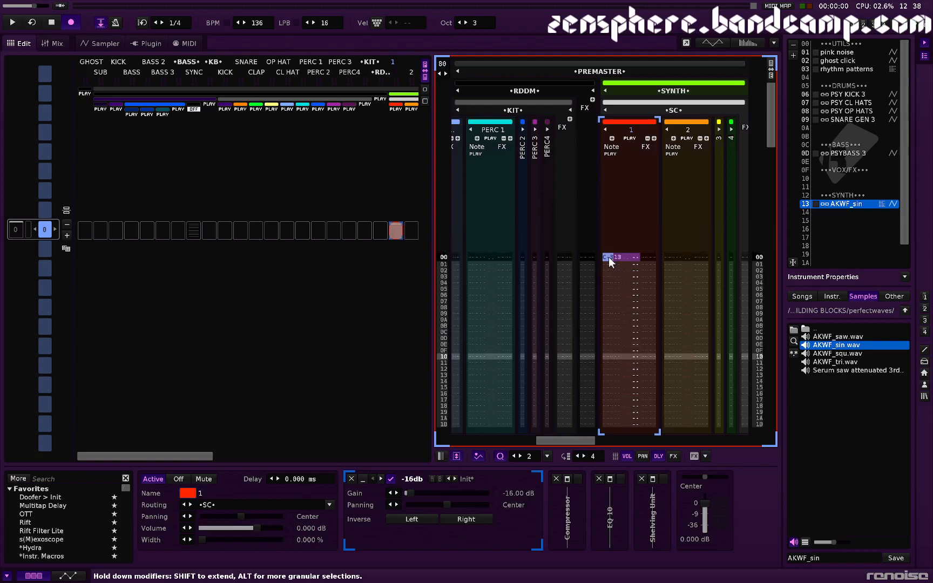
{"action": "key", "text": "q"}
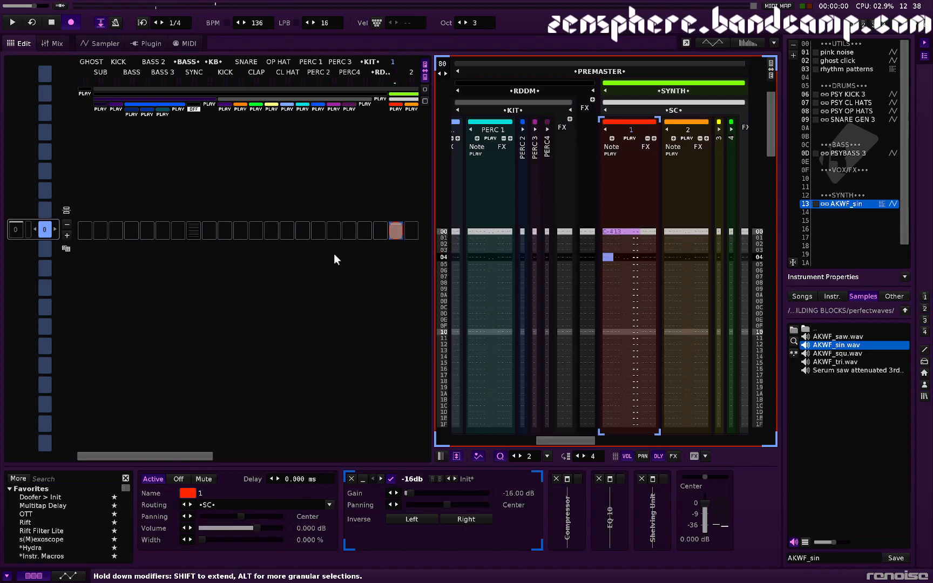
Step: Render the selected pattern of the sequence to disk as "pseudo fm" and close the render dialog
{"action": "right_click", "coordinate": [48, 232]}
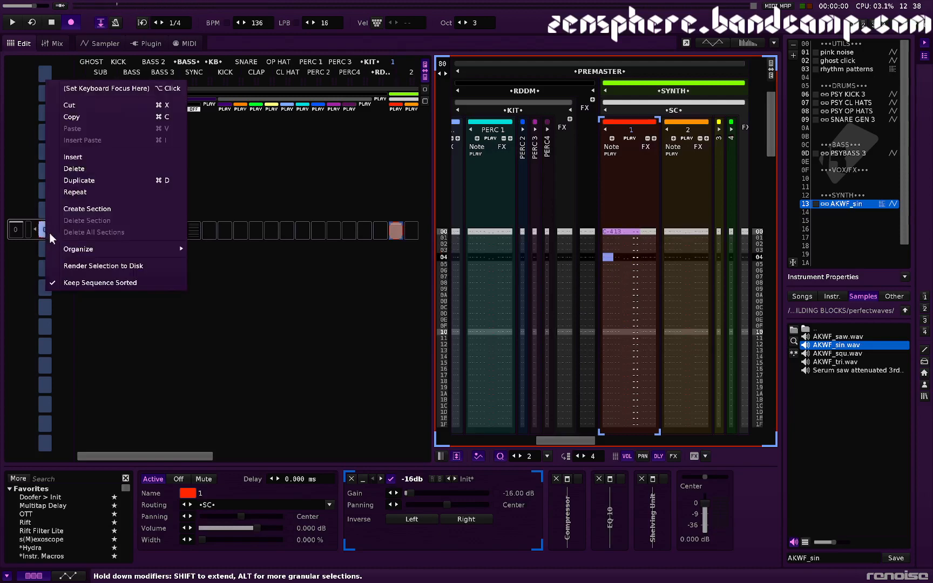
{"action": "left_click", "coordinate": [74, 266]}
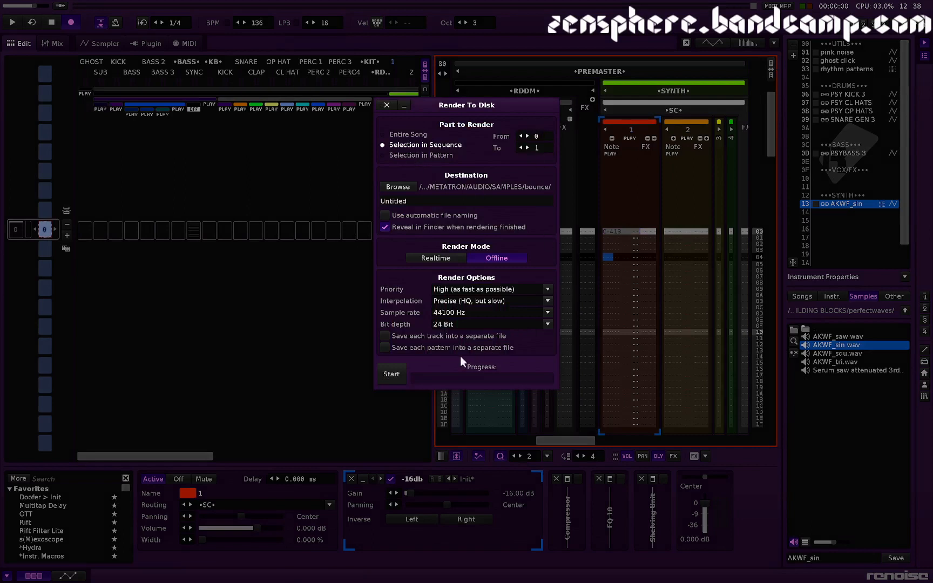
{"action": "left_click", "coordinate": [434, 200]}
{"action": "type", "text": "pseudo fm"}
{"action": "left_click", "coordinate": [394, 372]}
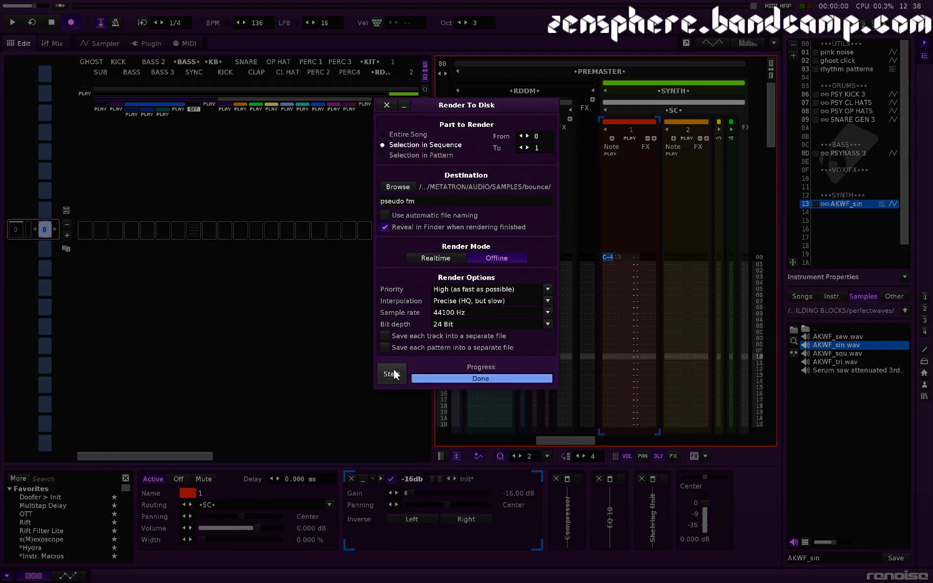
{"action": "left_click", "coordinate": [859, 229]}
{"action": "left_click", "coordinate": [387, 104]}
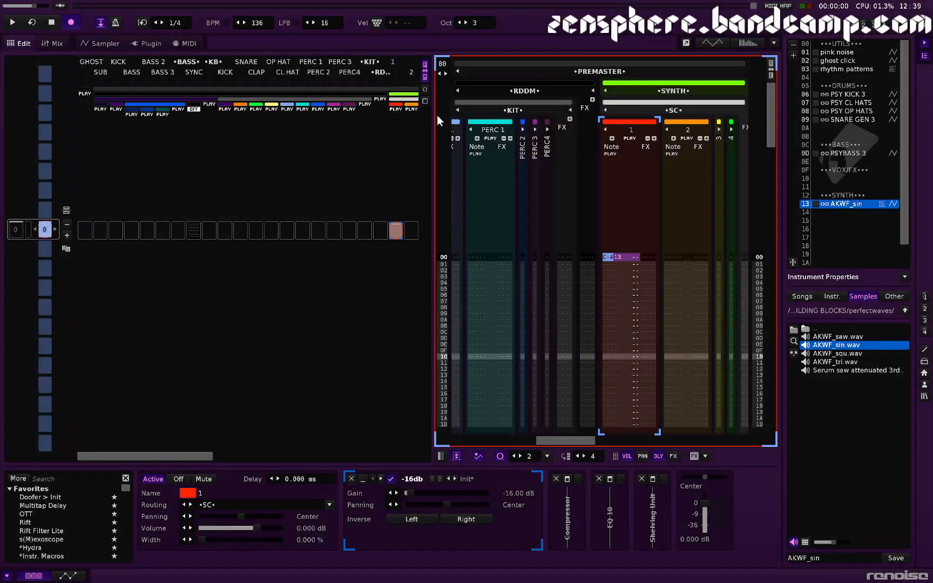
Step: Load pseudo fm.wav from the BOUNCE folder in Finder into empty instrument slot 14, then close the folder window
{"action": "left_click", "coordinate": [844, 212]}
{"action": "key", "text": "super+Tab"}
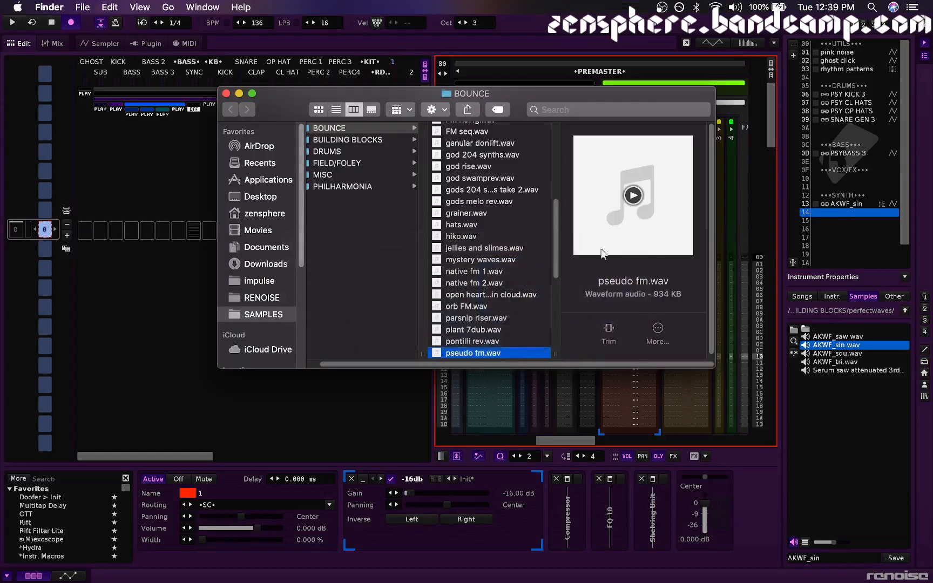
{"action": "left_click_drag", "start_coordinate": [465, 361], "coordinate": [838, 212]}
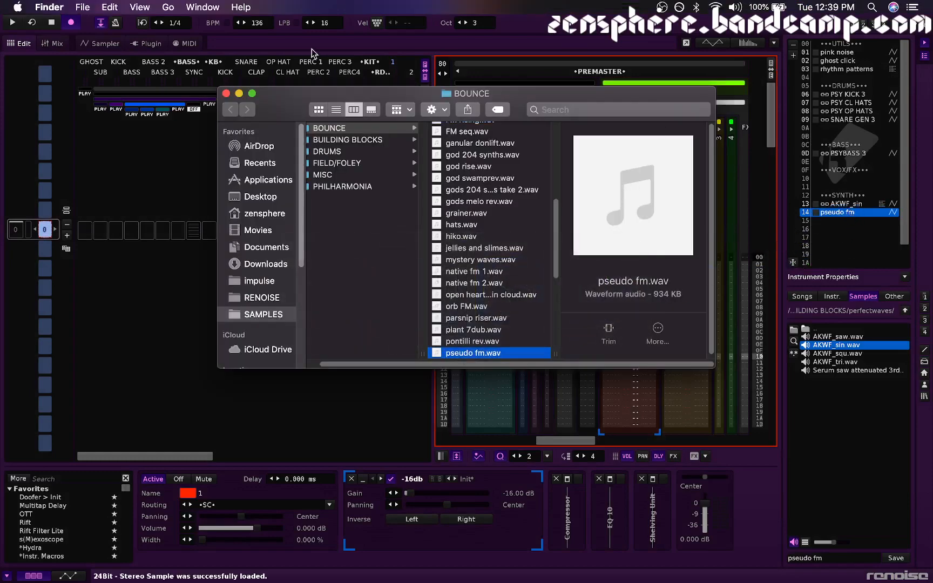
{"action": "left_click", "coordinate": [226, 93]}
Step: Open the pseudo fm sample in the waveform editor and maximize its volume
{"action": "double_click", "coordinate": [840, 213]}
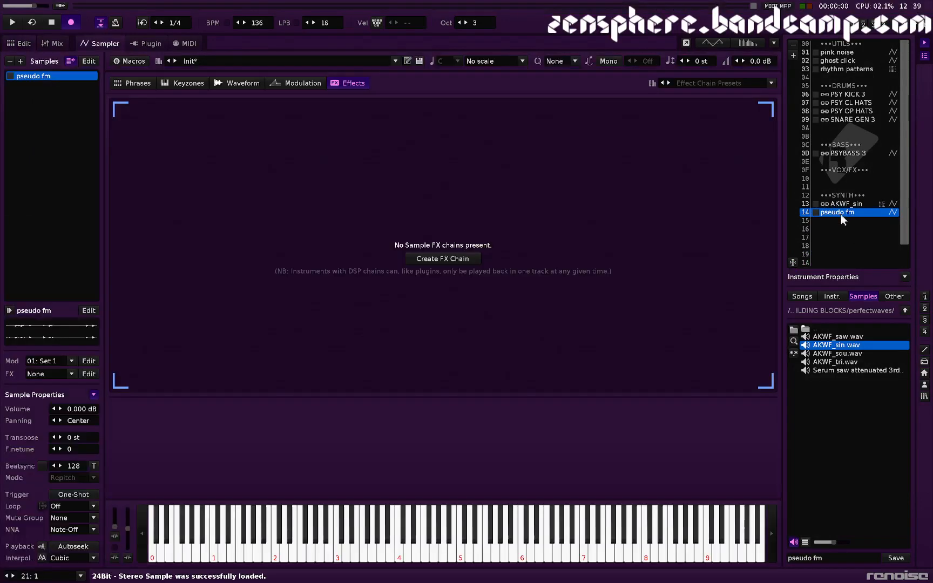
{"action": "left_click", "coordinate": [238, 83]}
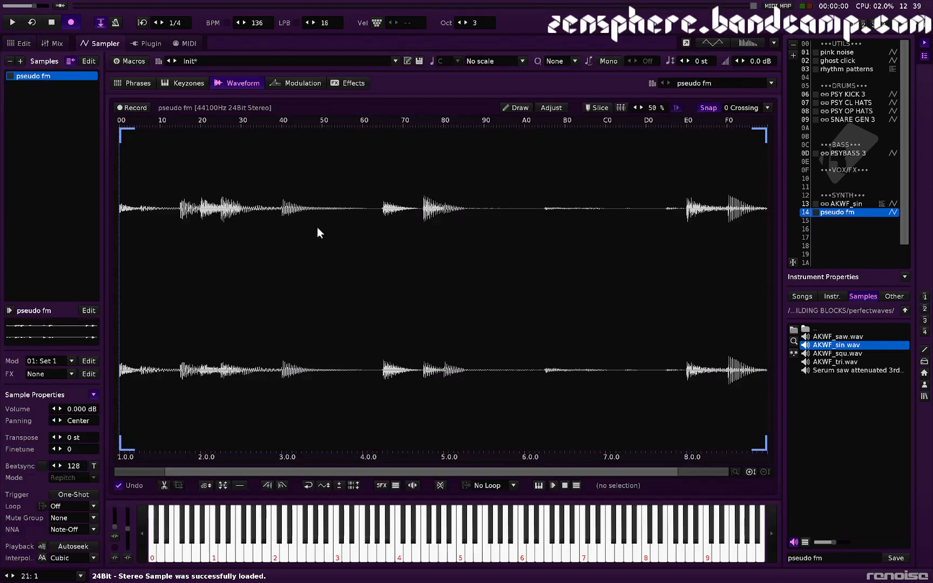
{"action": "key", "text": "super+m"}
Step: Chop the pseudo fm sample into 16 slices
{"action": "right_click", "coordinate": [358, 238]}
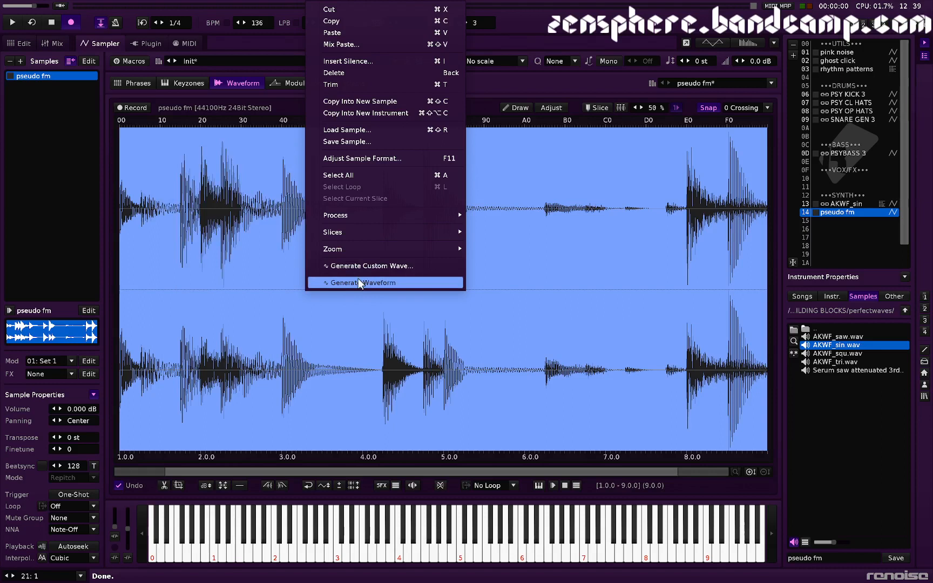
{"action": "mouse_move", "coordinate": [352, 233]}
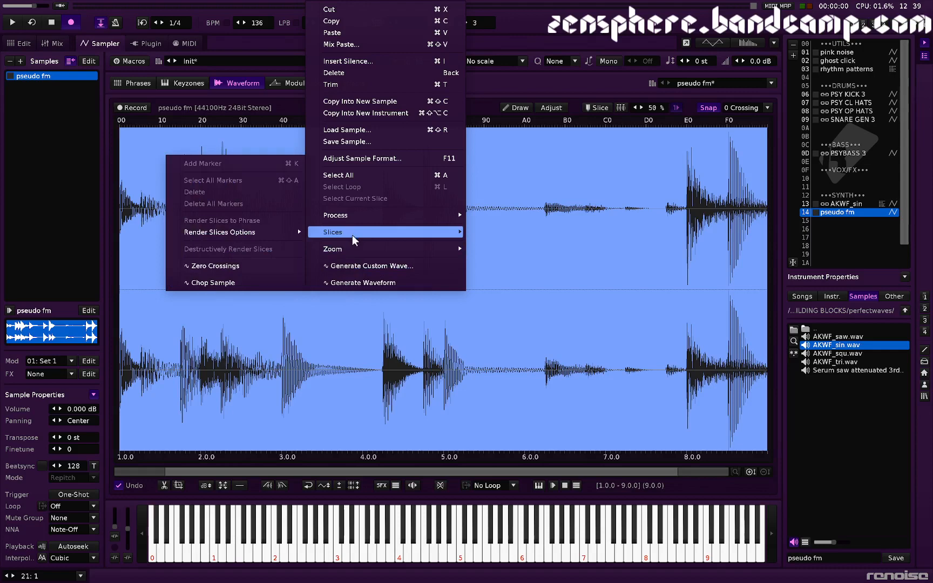
{"action": "left_click", "coordinate": [216, 284]}
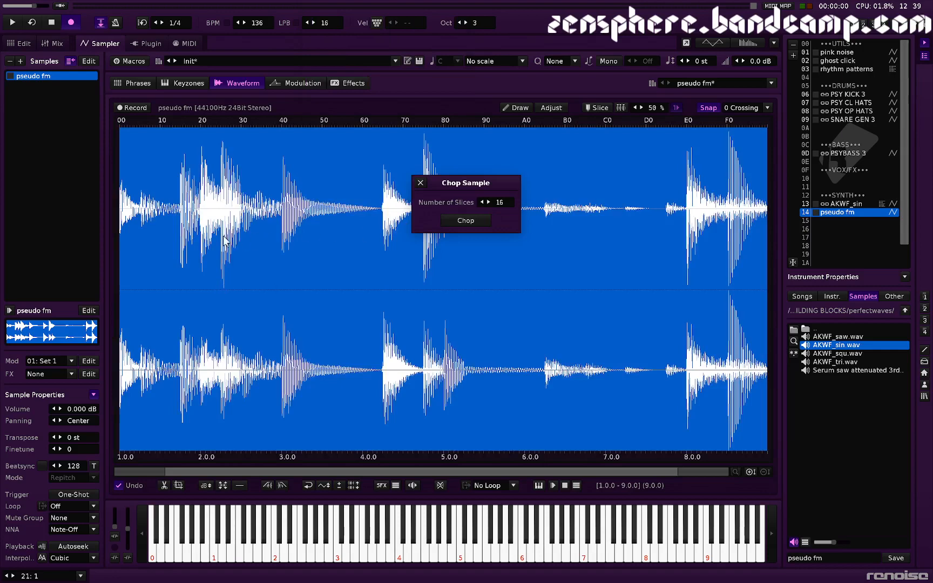
{"action": "left_click", "coordinate": [475, 221]}
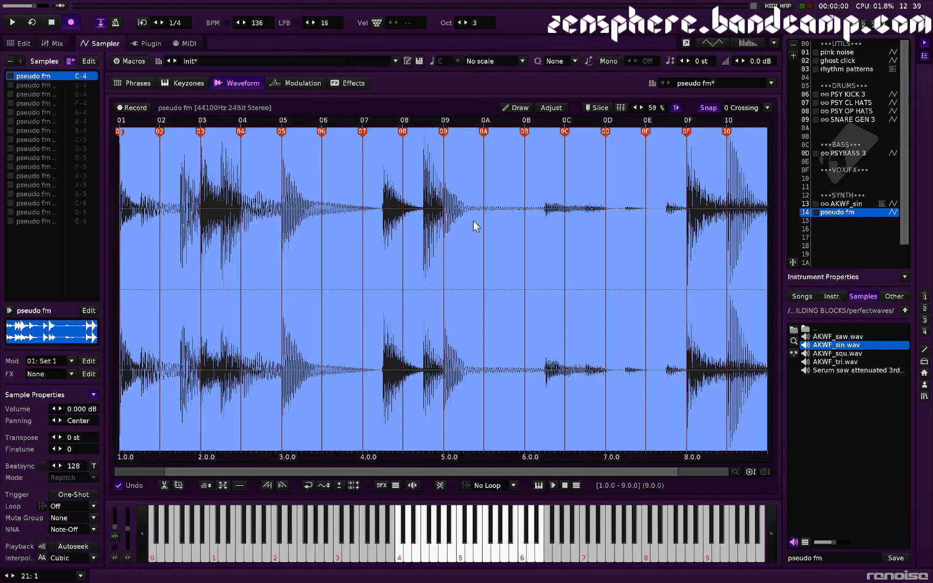
Step: Chop the pseudo fm sample again with the number of slices set to 32
{"action": "right_click", "coordinate": [415, 231]}
{"action": "mouse_move", "coordinate": [385, 232]}
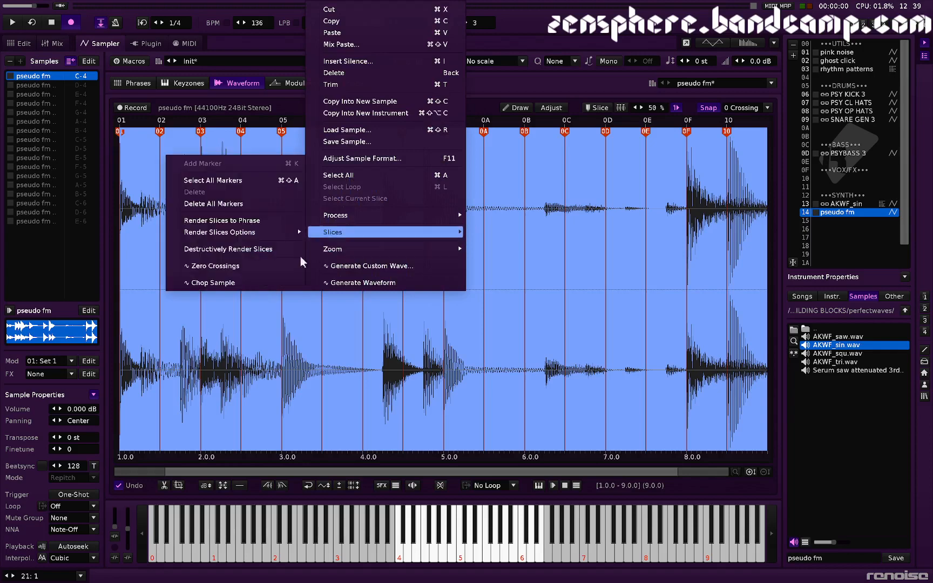
{"action": "left_click", "coordinate": [247, 283]}
{"action": "double_click", "coordinate": [502, 203]}
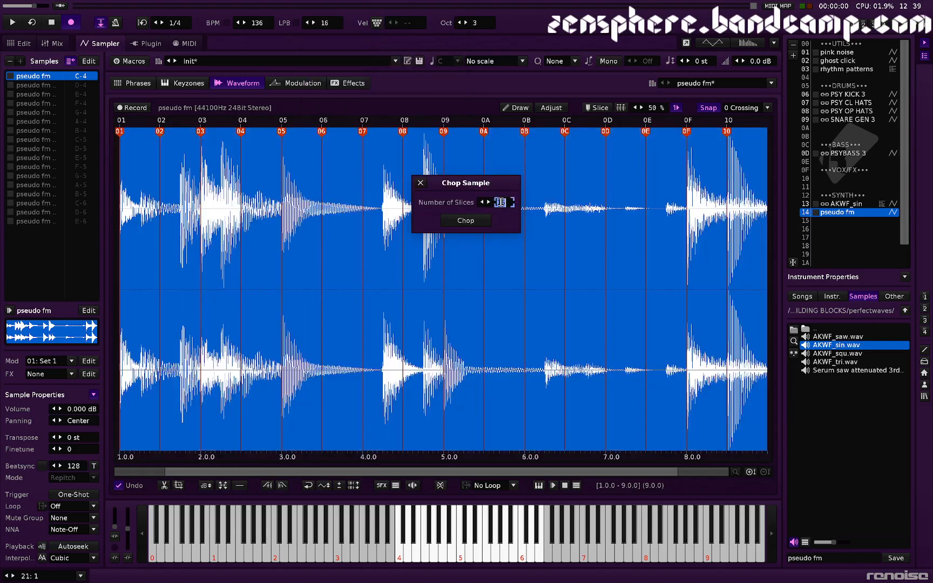
{"action": "type", "text": "32"}
{"action": "left_click", "coordinate": [482, 220]}
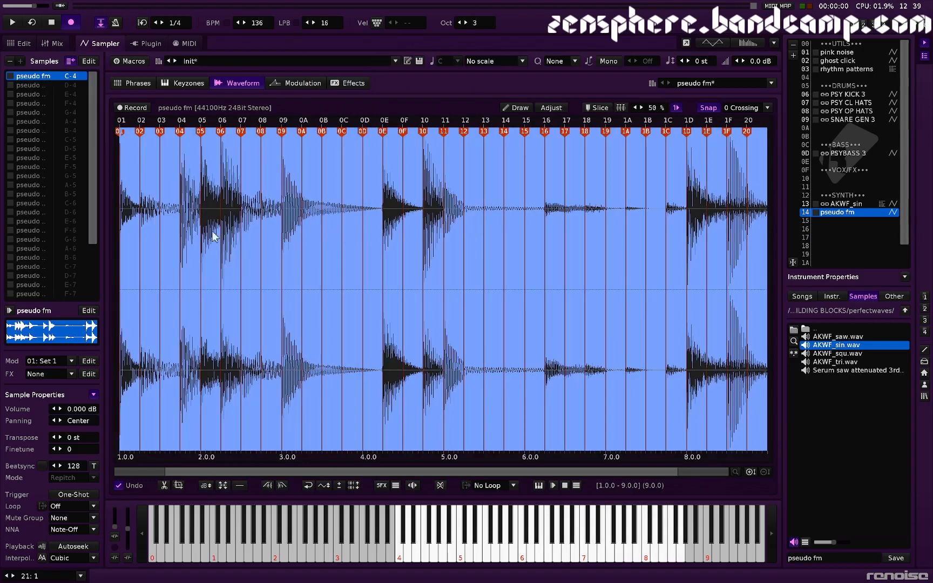
Step: Delete slice marker 03 and the four markers along the decay tail of the note starting at 3.0
{"action": "double_click", "coordinate": [163, 132]}
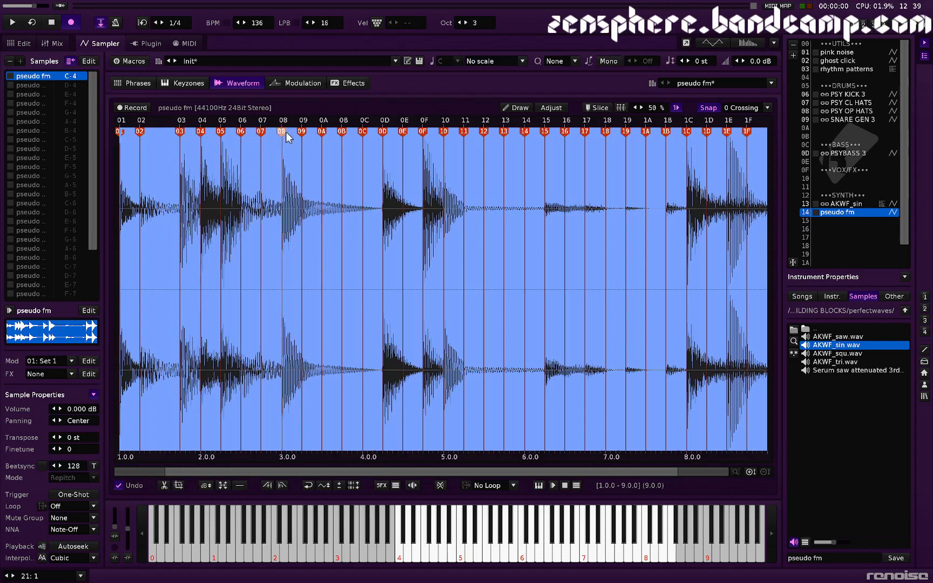
{"action": "double_click", "coordinate": [303, 135]}
{"action": "double_click", "coordinate": [323, 135]}
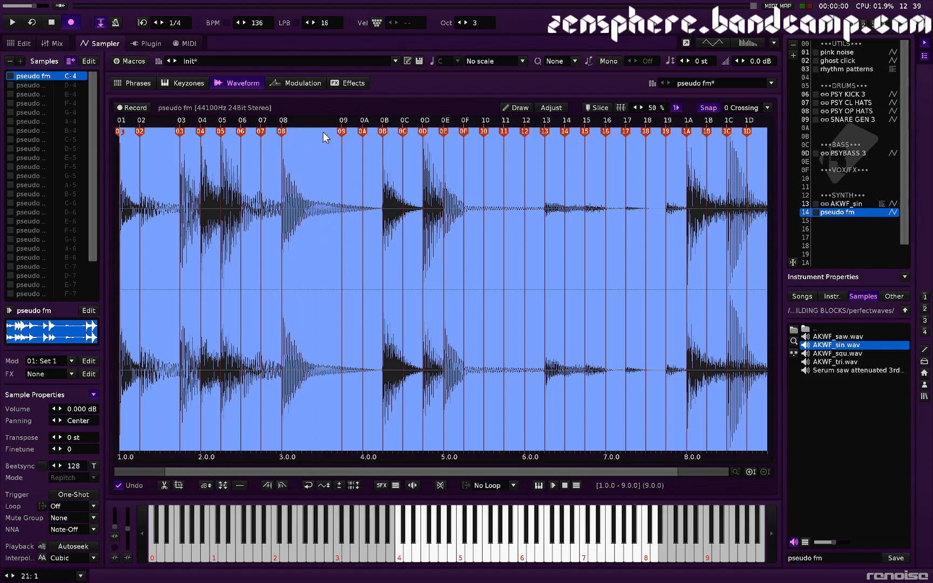
{"action": "double_click", "coordinate": [341, 131]}
{"action": "left_click", "coordinate": [369, 141]}
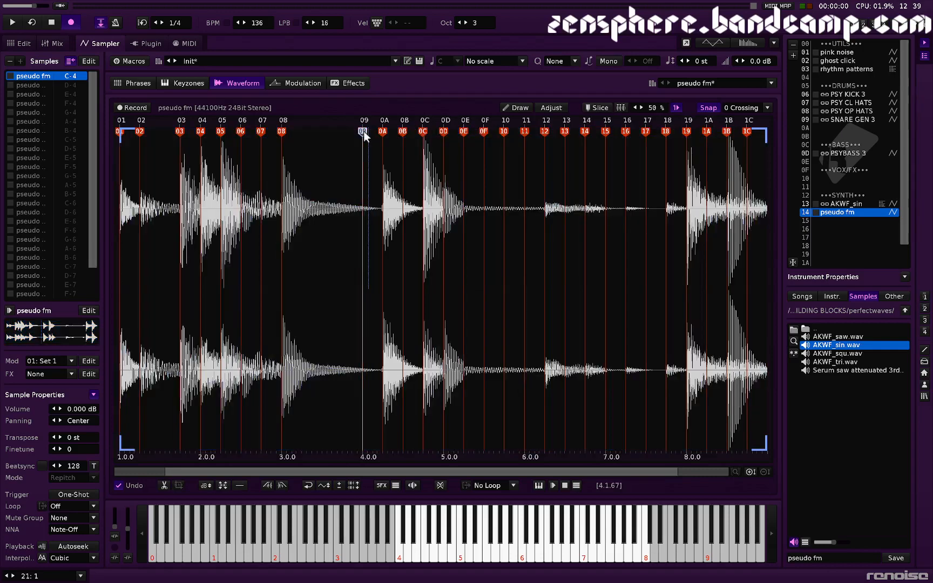
{"action": "double_click", "coordinate": [363, 132]}
Step: Delete the marker halfway between 4.0 and 5.0 and the five markers from 5.0 through 6.0
{"action": "double_click", "coordinate": [402, 131]}
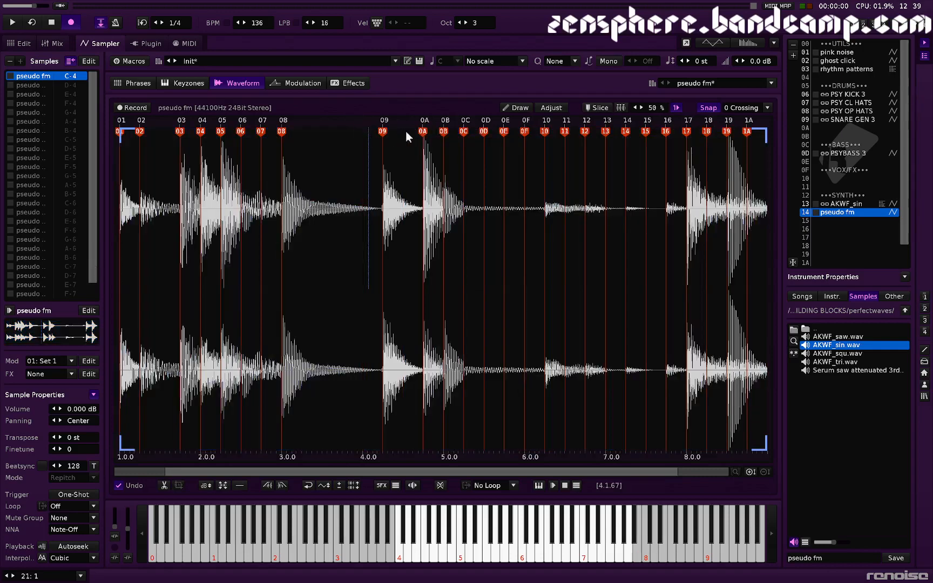
{"action": "double_click", "coordinate": [446, 131]}
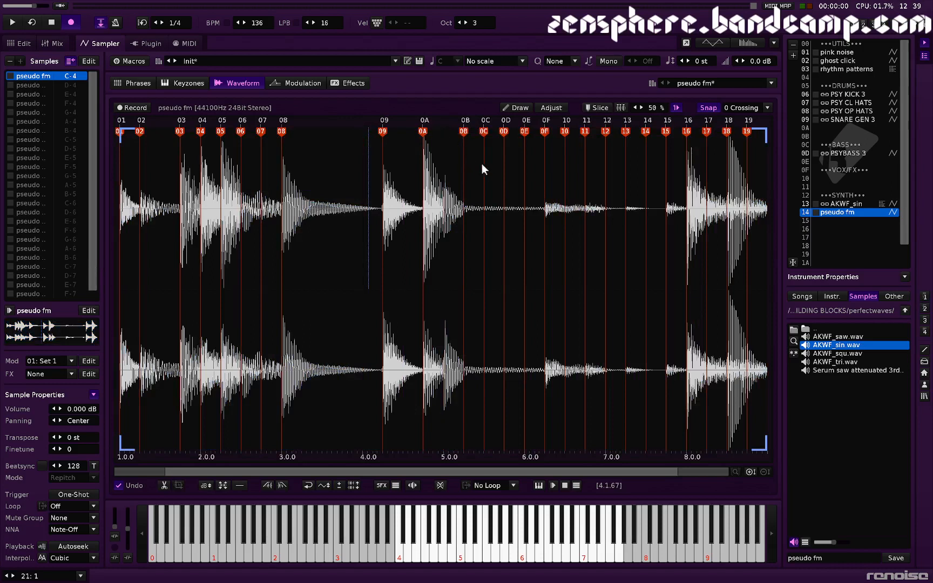
{"action": "double_click", "coordinate": [464, 131]}
{"action": "left_click", "coordinate": [483, 132]}
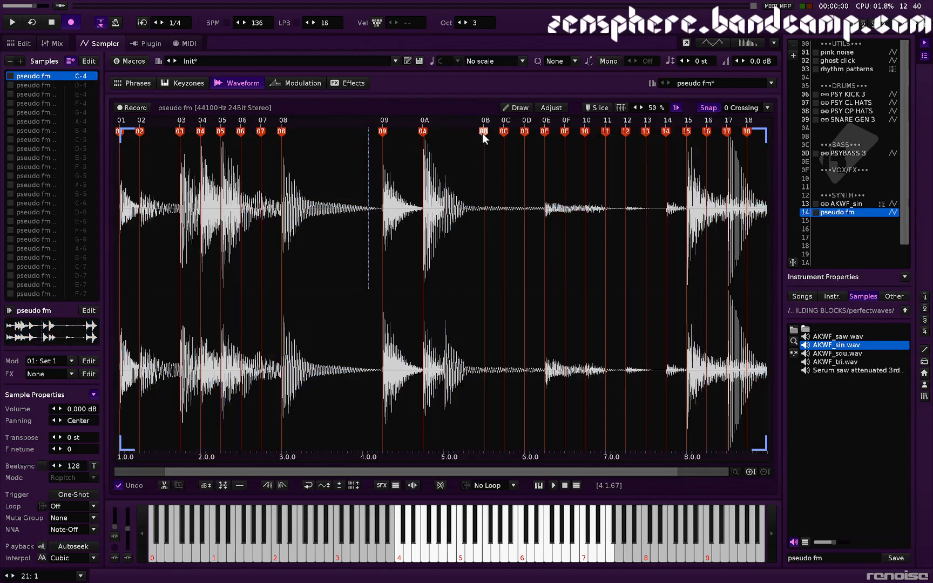
{"action": "double_click", "coordinate": [482, 131]}
{"action": "double_click", "coordinate": [503, 132]}
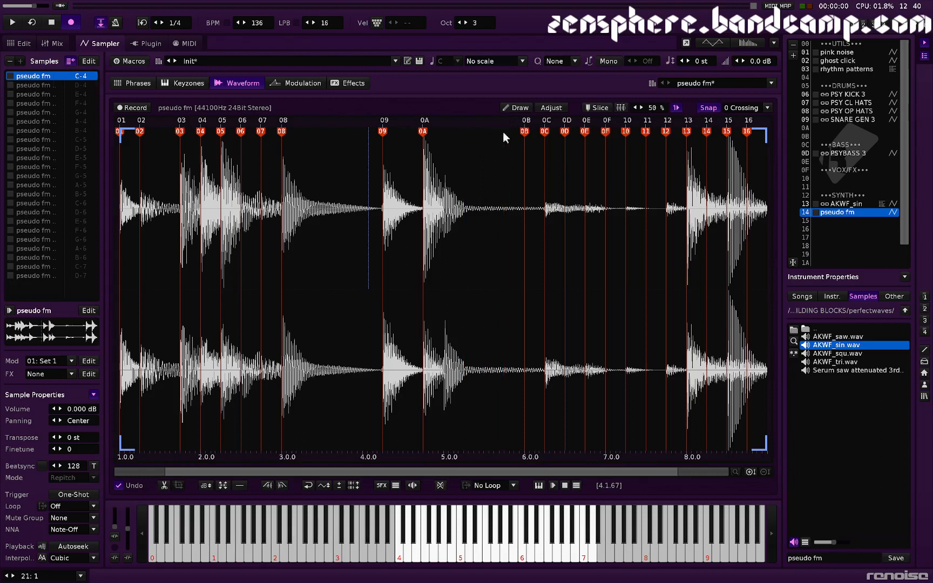
{"action": "double_click", "coordinate": [523, 132]}
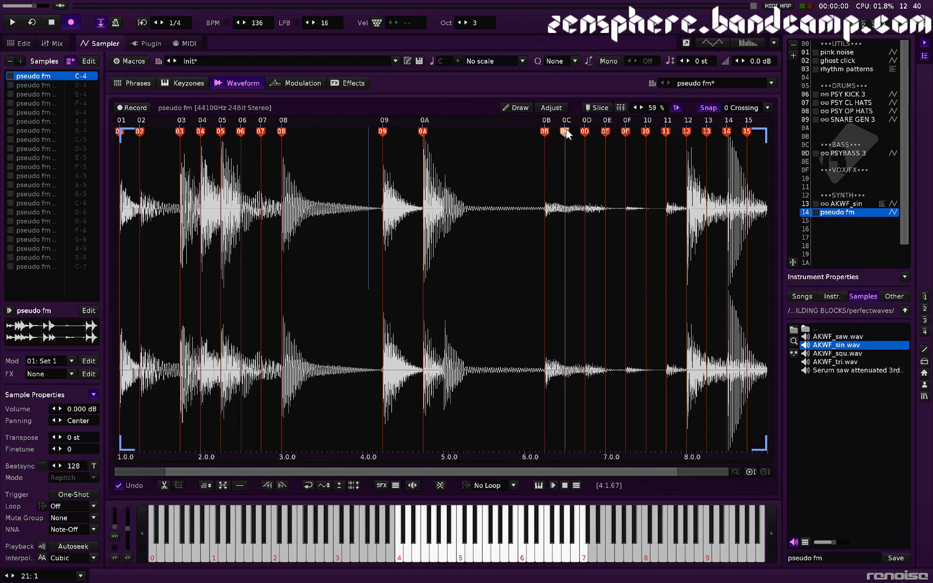
Step: Move slice marker 0C to the note onset at 5.0 and check its alignment with the waveform
{"action": "left_click_drag", "start_coordinate": [566, 130], "coordinate": [444, 146]}
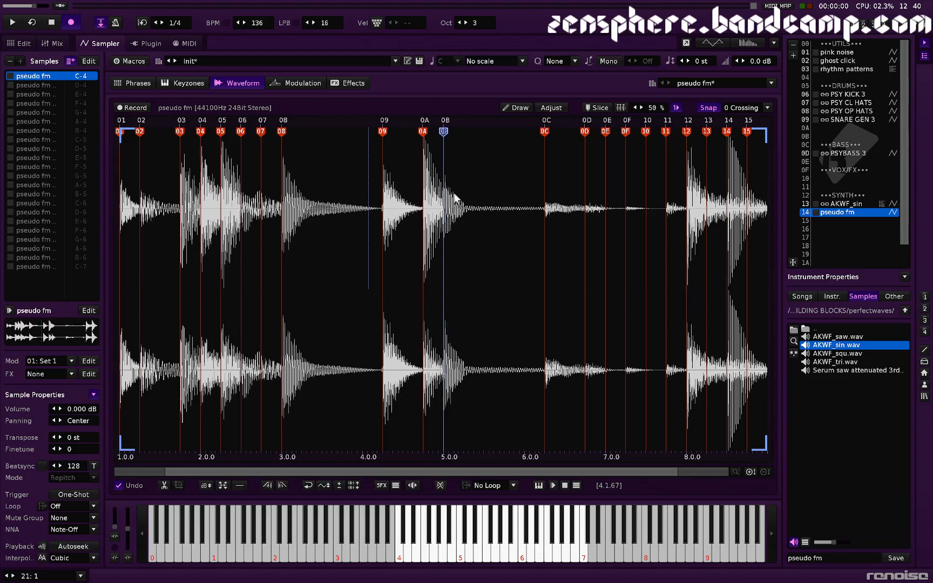
{"action": "scroll", "coordinate": [442, 199], "scroll_direction": "up", "scroll_amount": 5}
{"action": "scroll", "coordinate": [471, 192], "scroll_direction": "down", "scroll_amount": 6}
Step: Delete four surplus slice markers between 7.0 and the sample's end, keeping those on note onsets
{"action": "double_click", "coordinate": [605, 131]}
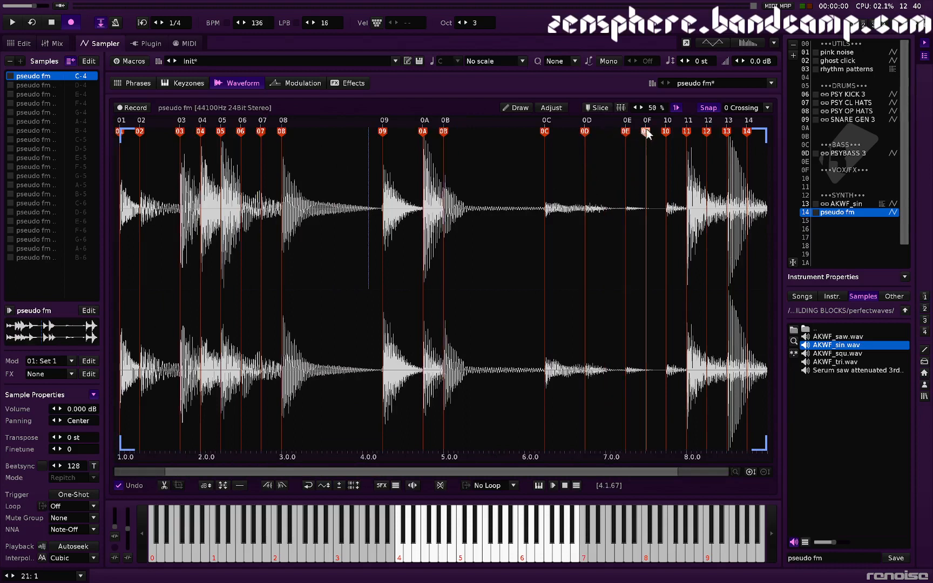
{"action": "double_click", "coordinate": [646, 131]}
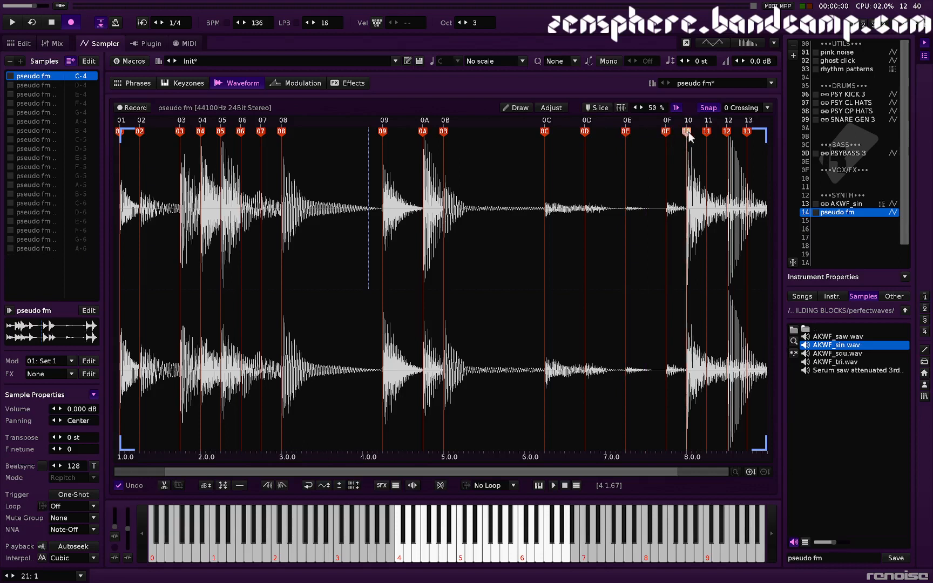
{"action": "double_click", "coordinate": [705, 131]}
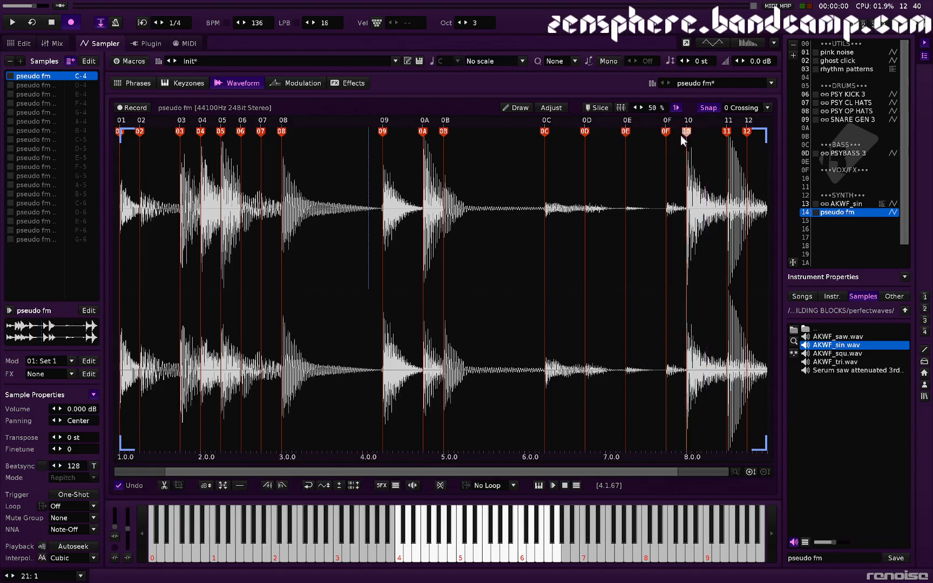
{"action": "double_click", "coordinate": [746, 131]}
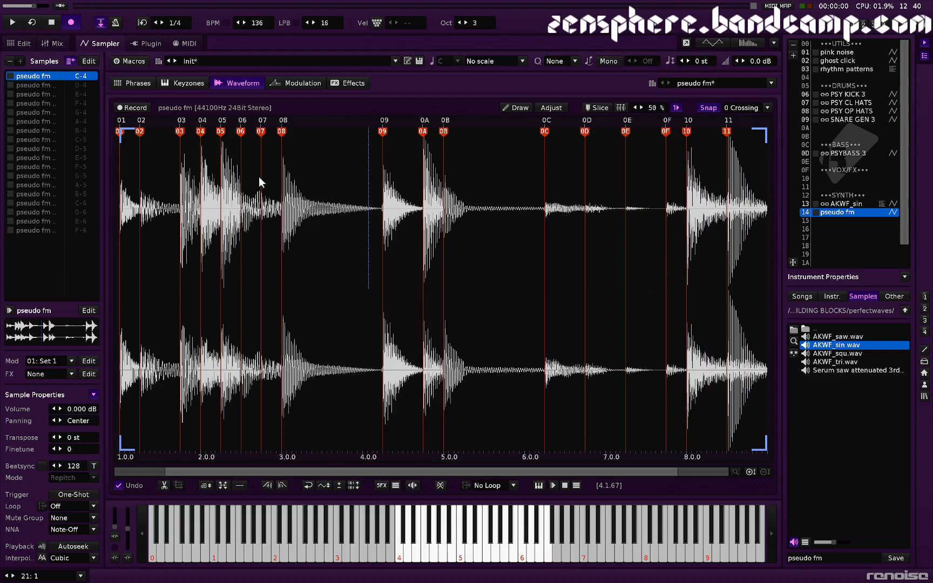
Step: Delete slice marker 07 at 2.12, just before the note onset at 3.0
{"action": "scroll", "coordinate": [259, 177], "scroll_direction": "up", "scroll_amount": 10}
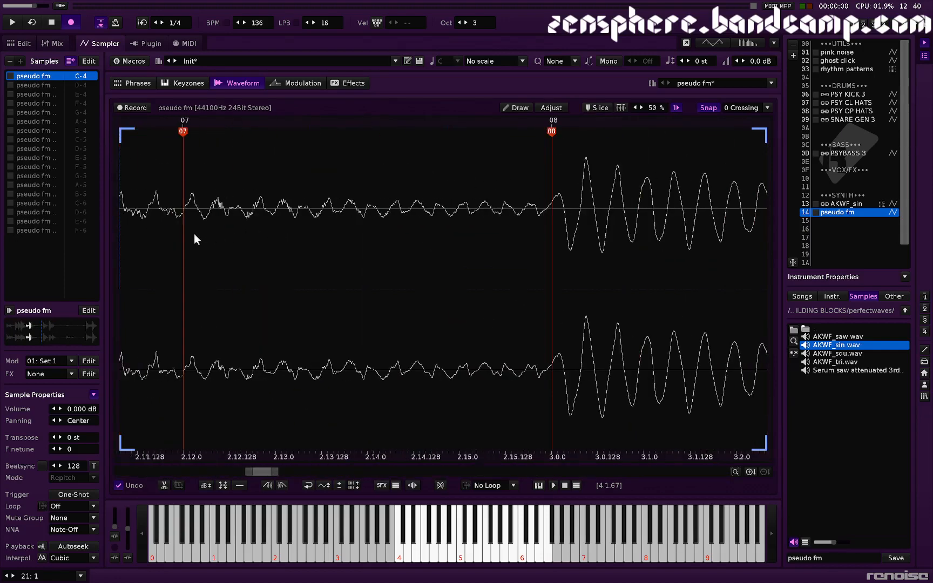
{"action": "scroll", "coordinate": [194, 233], "scroll_direction": "down", "scroll_amount": 2}
{"action": "double_click", "coordinate": [187, 132]}
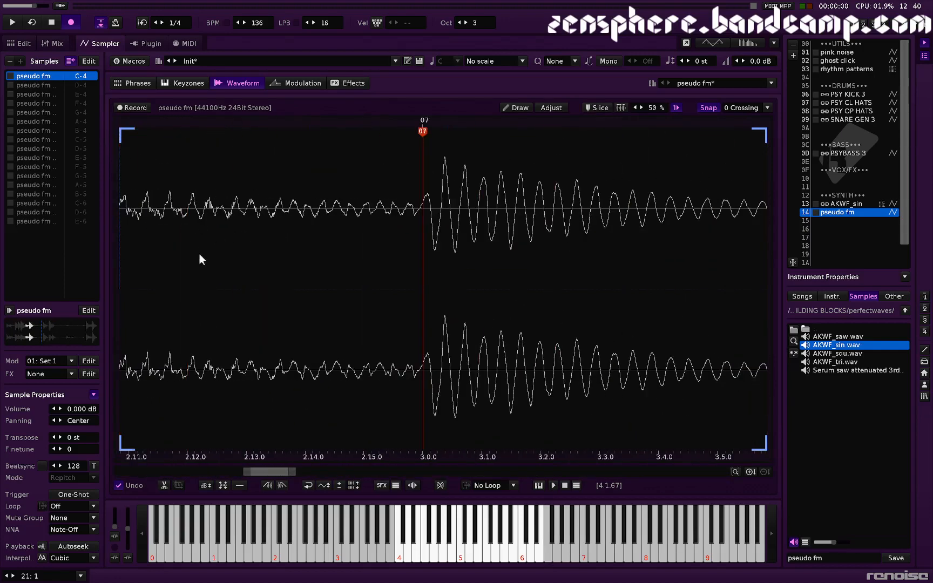
Step: Inspect the waveform around markers 06 and 07, and audition the slices in order from the sample's start to the hit at 3.0
{"action": "scroll", "coordinate": [196, 263], "scroll_direction": "down", "scroll_amount": 8}
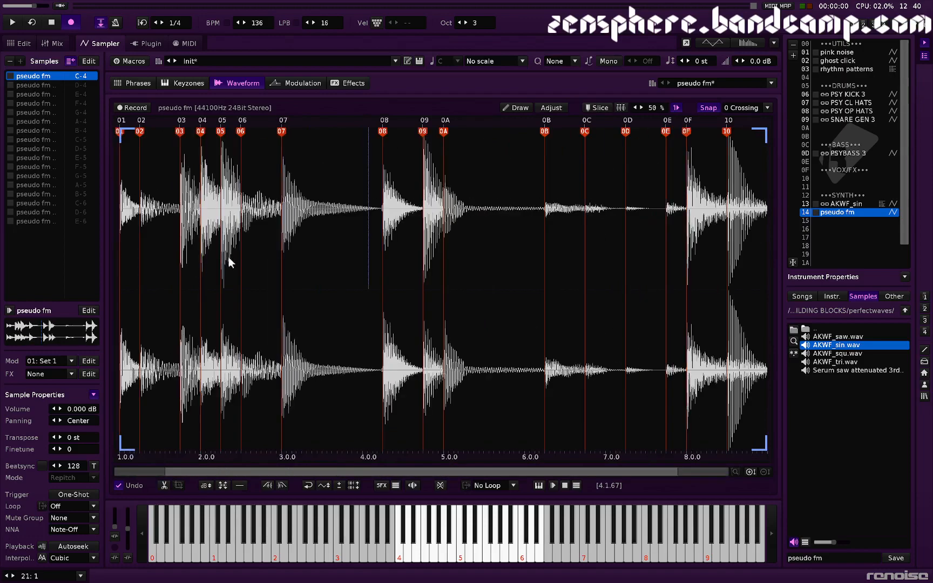
{"action": "scroll", "coordinate": [243, 253], "scroll_direction": "up", "scroll_amount": 10}
{"action": "scroll", "coordinate": [209, 260], "scroll_direction": "down", "scroll_amount": 3}
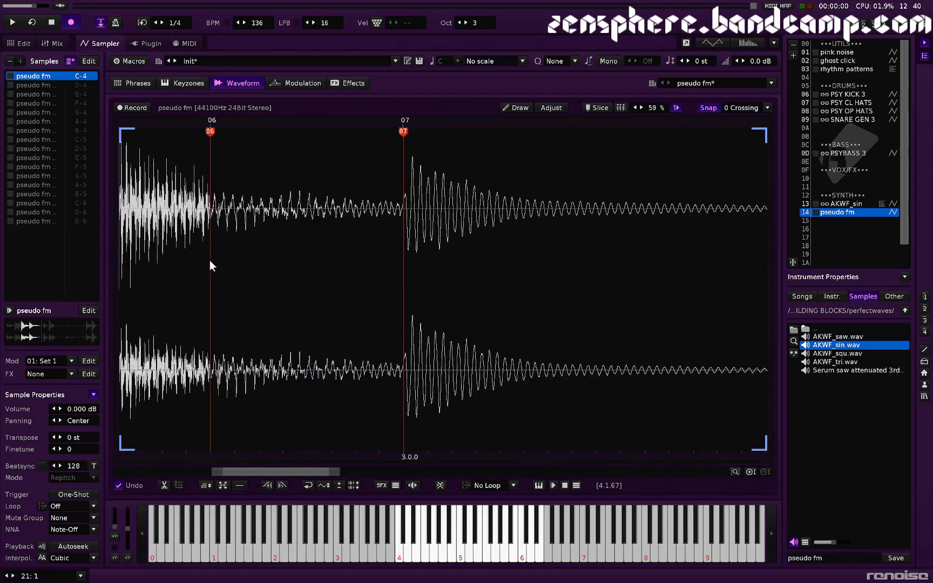
{"action": "scroll", "coordinate": [209, 265], "scroll_direction": "down", "scroll_amount": 7}
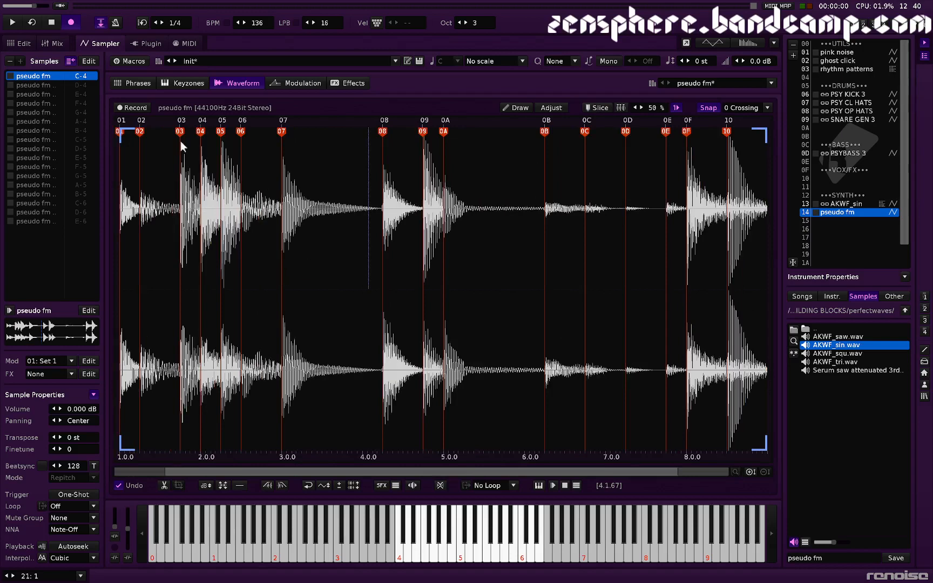
{"action": "key", "text": "x"}
{"action": "key", "text": "KP_Multiply"}
{"action": "key", "text": "z"}
{"action": "key", "text": "x"}
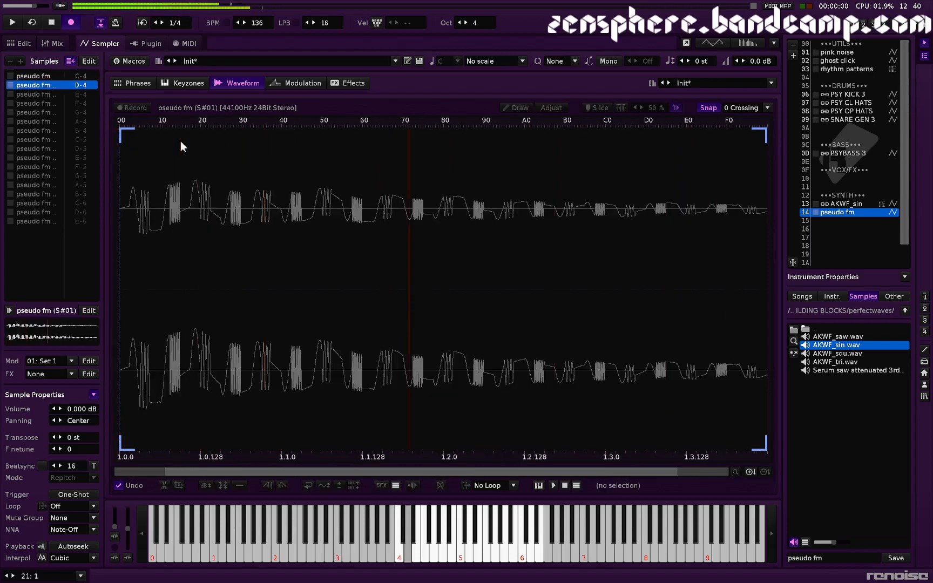
{"action": "key", "text": "c"}
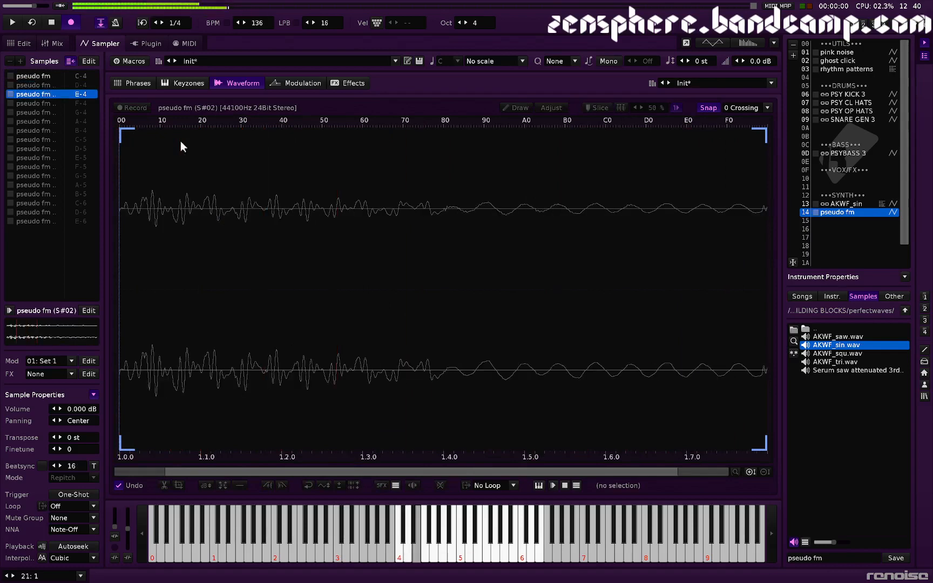
{"action": "key", "text": "v"}
{"action": "key", "text": "b"}
{"action": "key", "text": "n"}
{"action": "key", "text": "m"}
{"action": "key", "text": "q"}
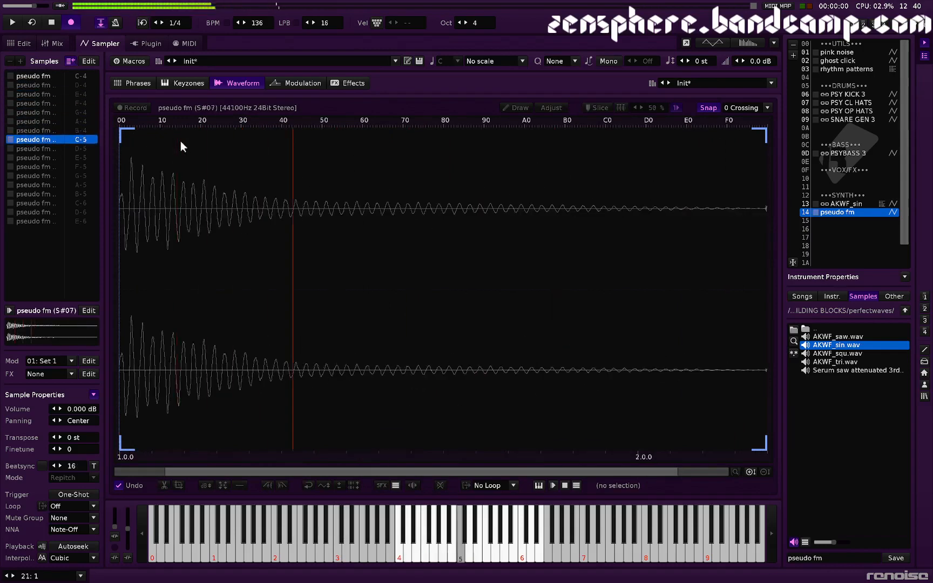
Step: Replay slice 06 for comparison and reselect the full pseudo fm sample
{"action": "key", "text": "w"}
{"action": "key", "text": "m"}
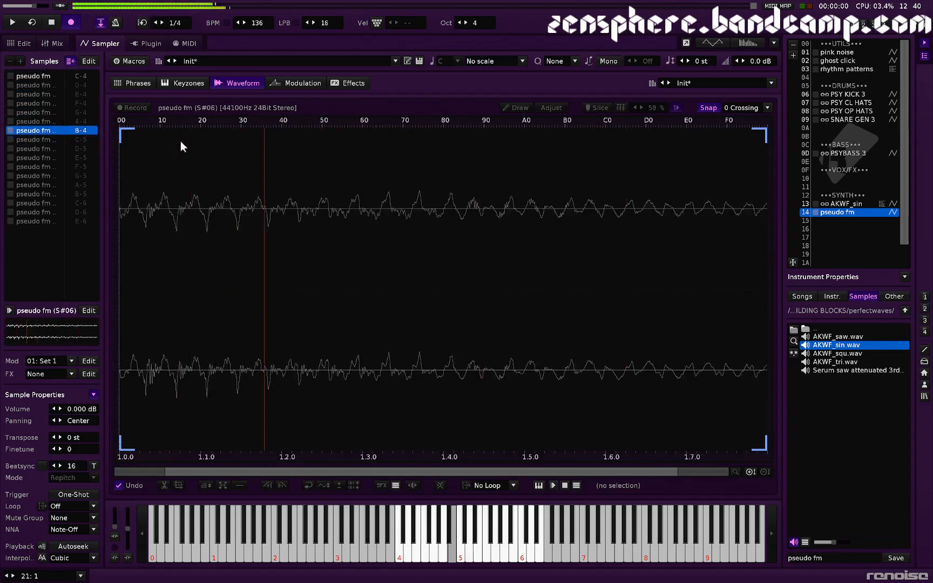
{"action": "key", "text": "z"}
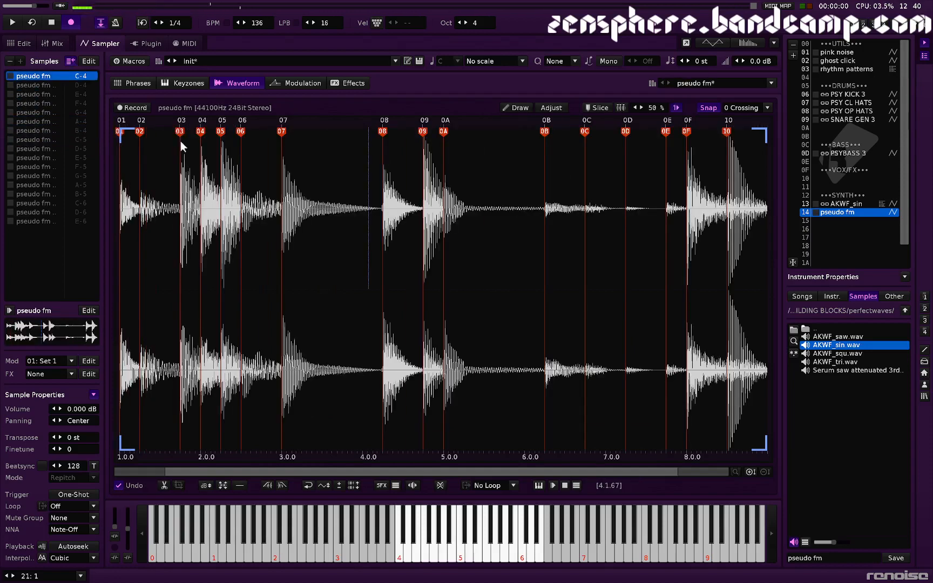
{"action": "key", "text": "m"}
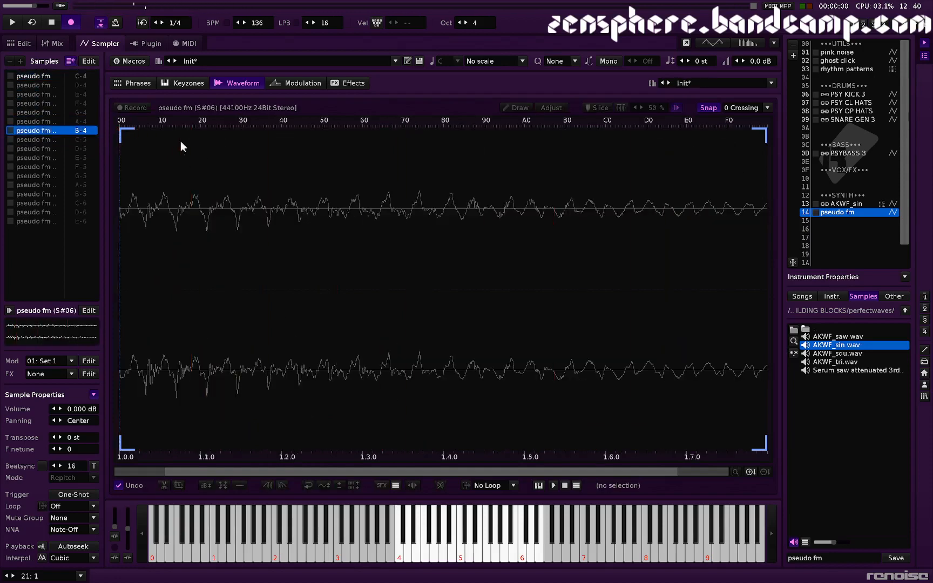
{"action": "key", "text": "z"}
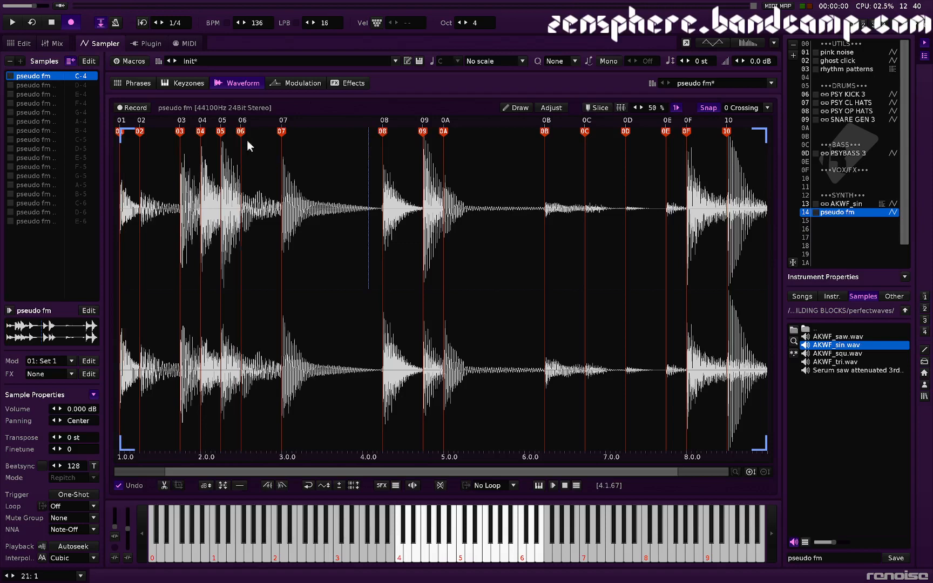
Step: Try to place a slice marker halfway between markers 06 and 07, using zero-crossing and 8th snapping
{"action": "scroll", "coordinate": [259, 165], "scroll_direction": "up", "scroll_amount": 5}
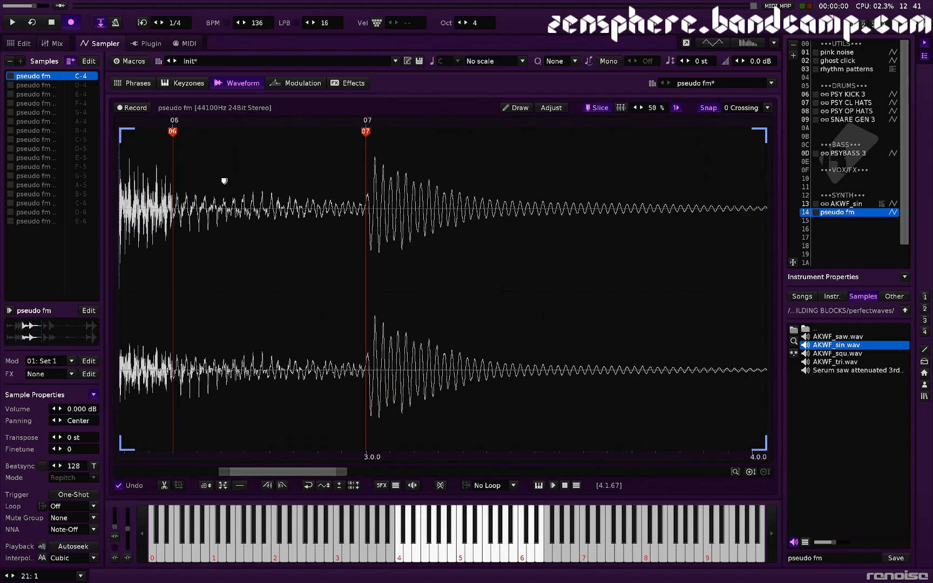
{"action": "double_click", "coordinate": [266, 151]}
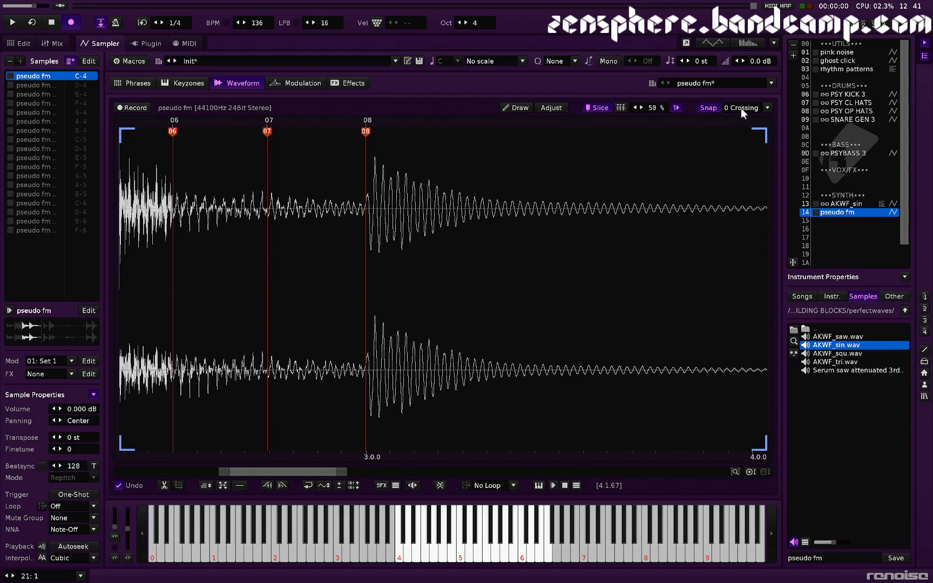
{"action": "scroll", "coordinate": [741, 107], "scroll_direction": "down", "scroll_amount": 1}
{"action": "double_click", "coordinate": [267, 132]}
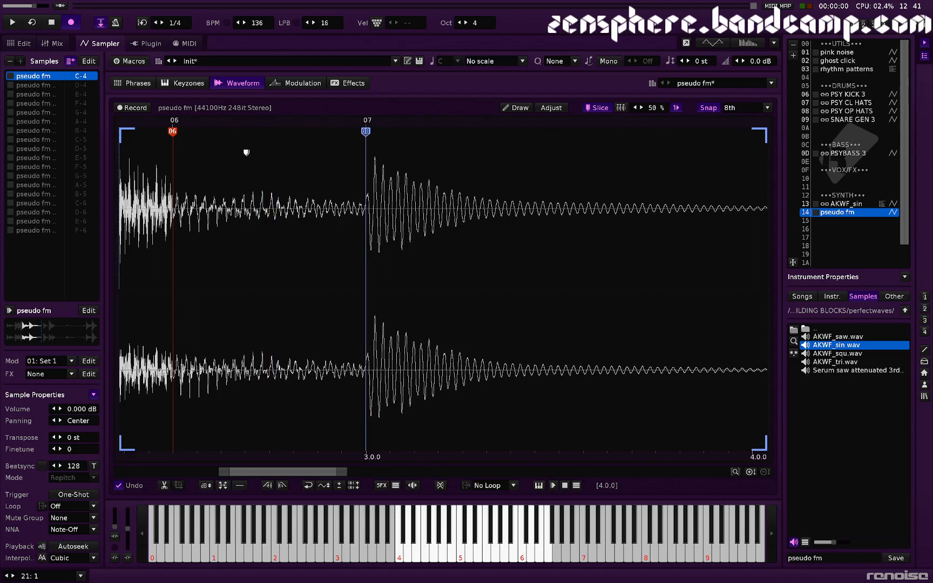
{"action": "left_click", "coordinate": [273, 142]}
{"action": "left_click", "coordinate": [263, 143]}
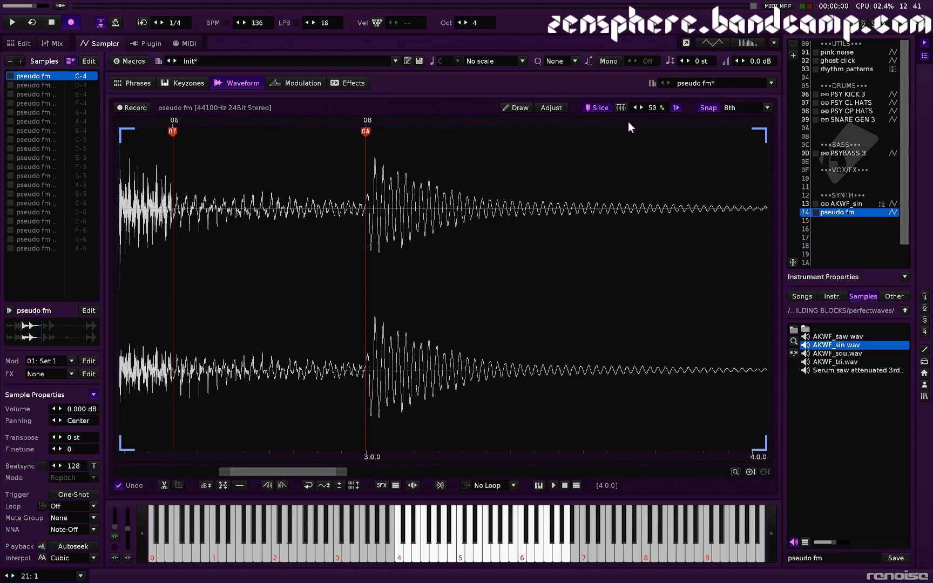
{"action": "left_click", "coordinate": [333, 155]}
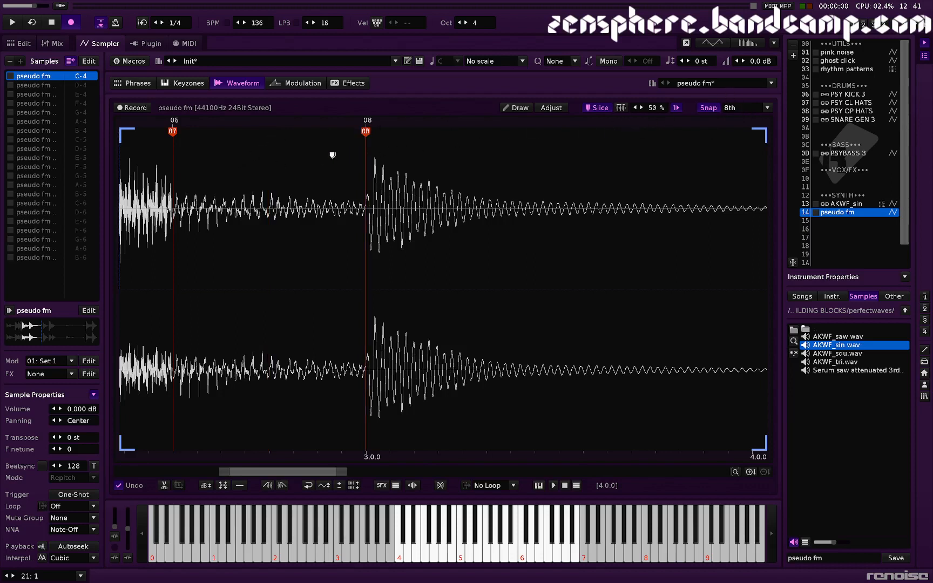
Step: Delete the surplus slice markers stacked on the note onset at 3.0
{"action": "double_click", "coordinate": [366, 132]}
{"action": "double_click", "coordinate": [366, 133]}
{"action": "double_click", "coordinate": [366, 133]}
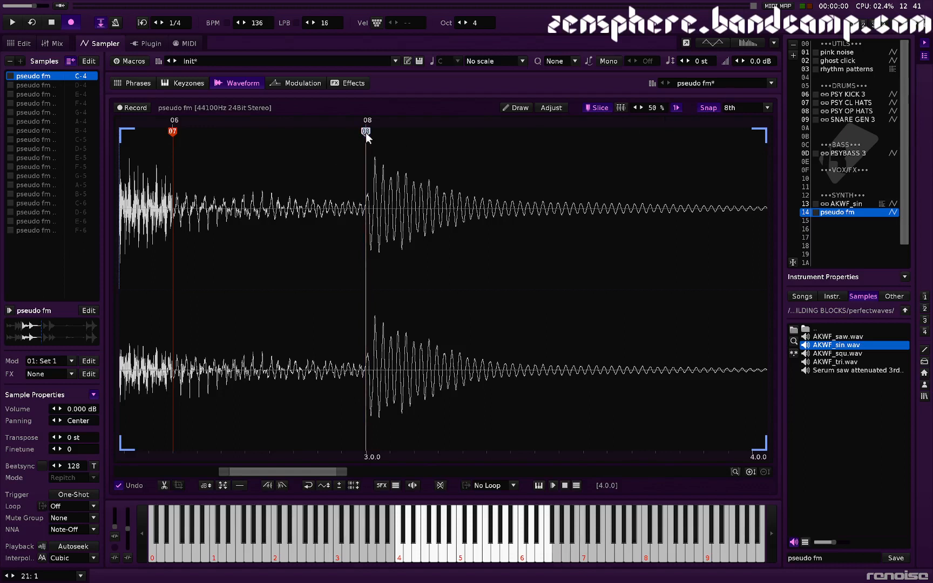
{"action": "double_click", "coordinate": [367, 133]}
{"action": "left_click", "coordinate": [366, 133]}
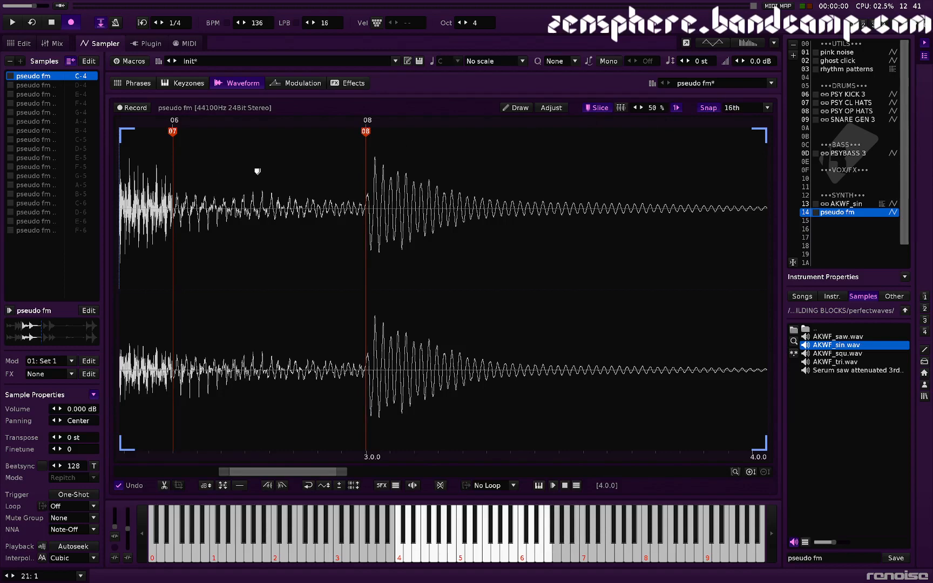
Step: Add a slice marker at 2.12 with 16th snapping and audition the slices from the sample's start through the new one
{"action": "double_click", "coordinate": [266, 168]}
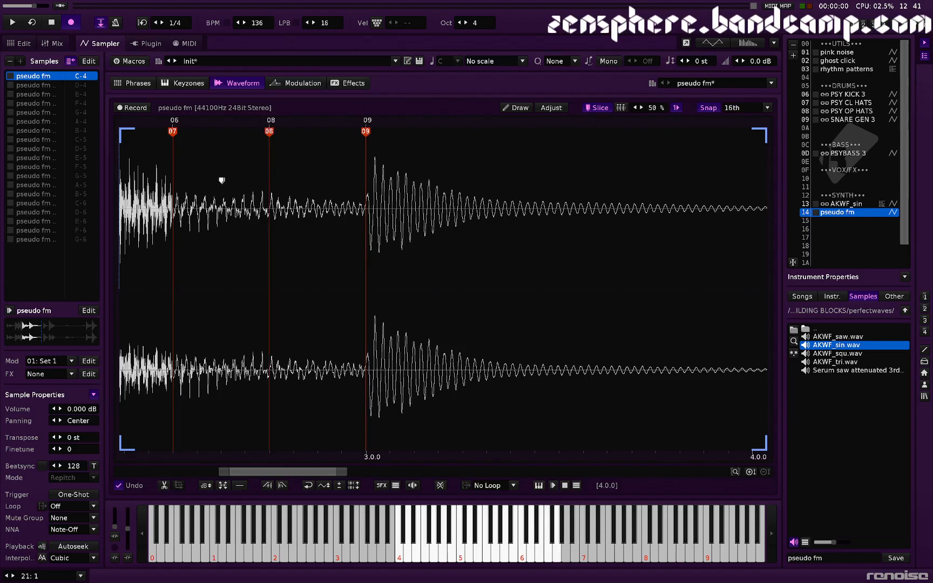
{"action": "key", "text": "z"}
{"action": "key", "text": "x"}
{"action": "key", "text": "c"}
{"action": "key", "text": "v"}
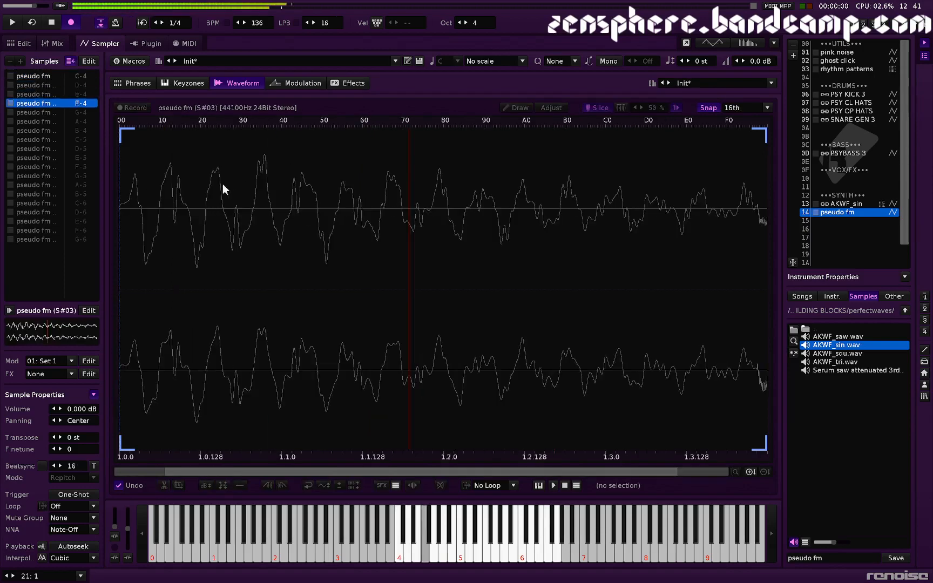
{"action": "key", "text": "b"}
{"action": "key", "text": "n"}
{"action": "key", "text": "m"}
{"action": "key", "text": "comma"}
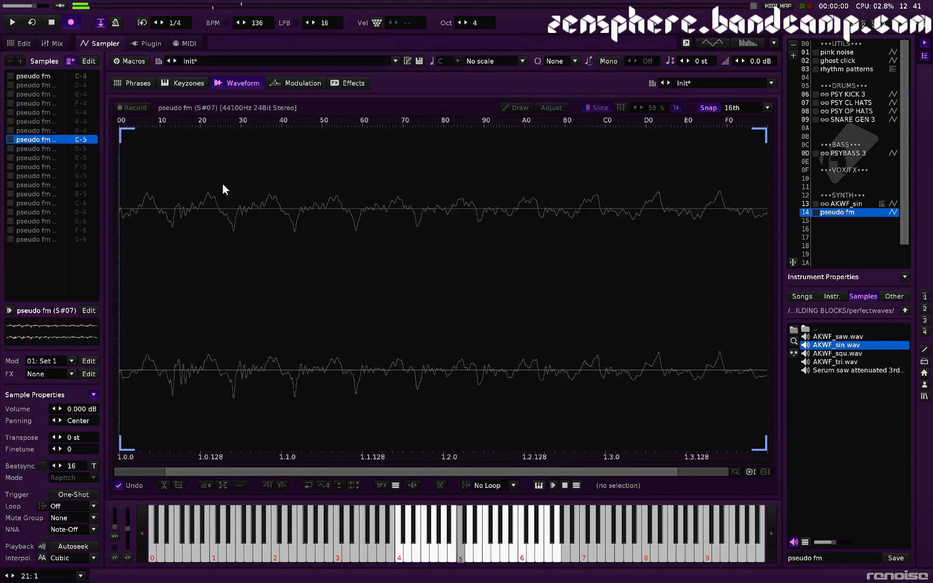
{"action": "key", "text": "period"}
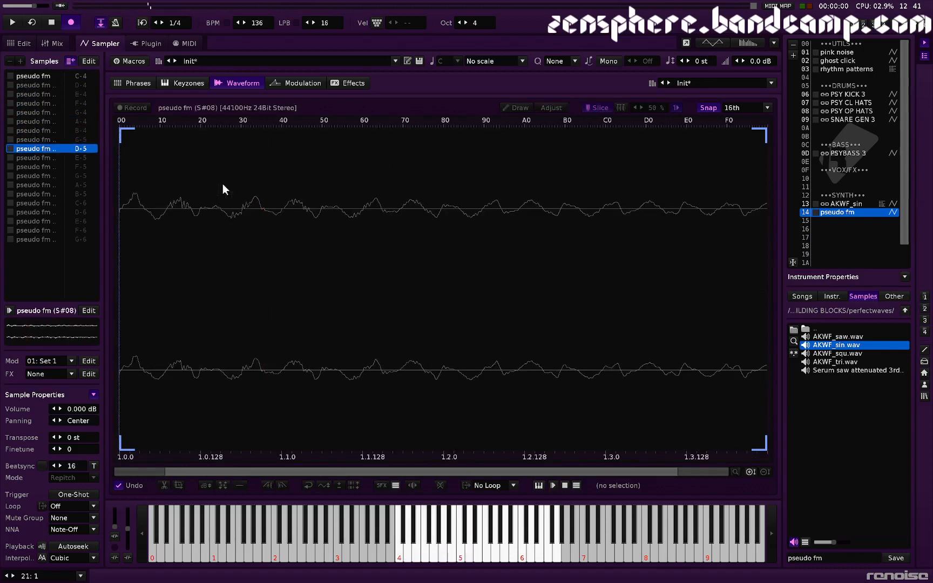
{"action": "key", "text": "F2"}
{"action": "key", "text": "F3"}
{"action": "key", "text": "z"}
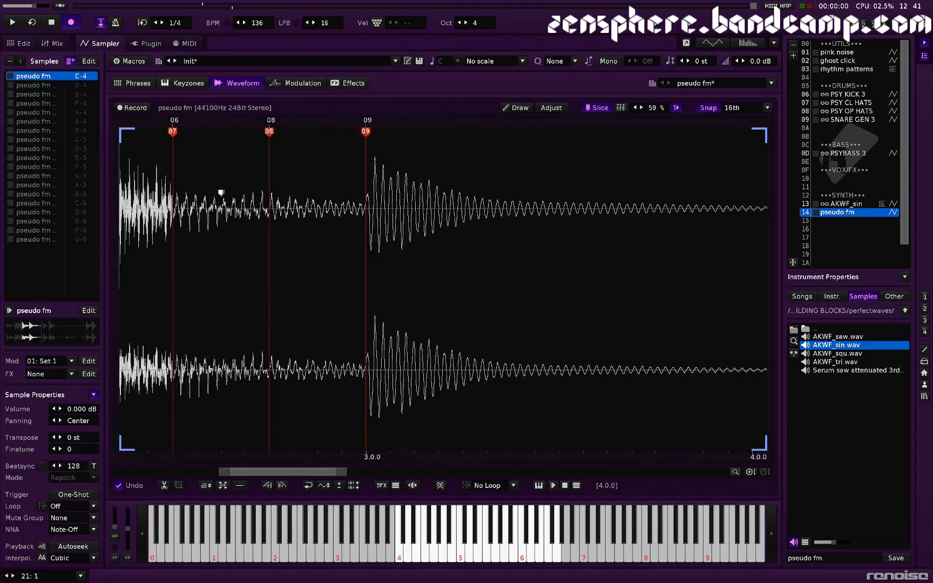
Step: Try to destructively render the slices of the pseudo fm sample
{"action": "scroll", "coordinate": [224, 253], "scroll_direction": "down", "scroll_amount": 5}
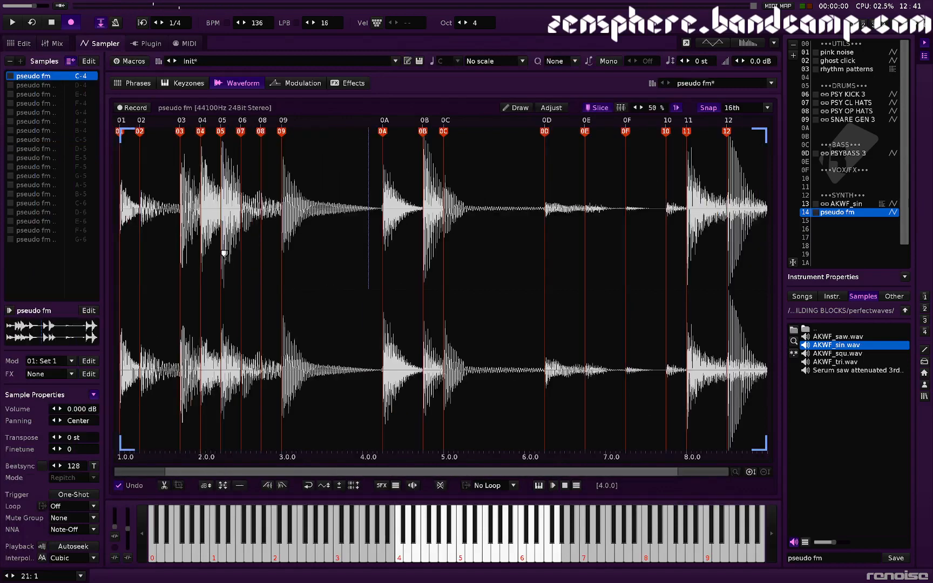
{"action": "right_click", "coordinate": [328, 283]}
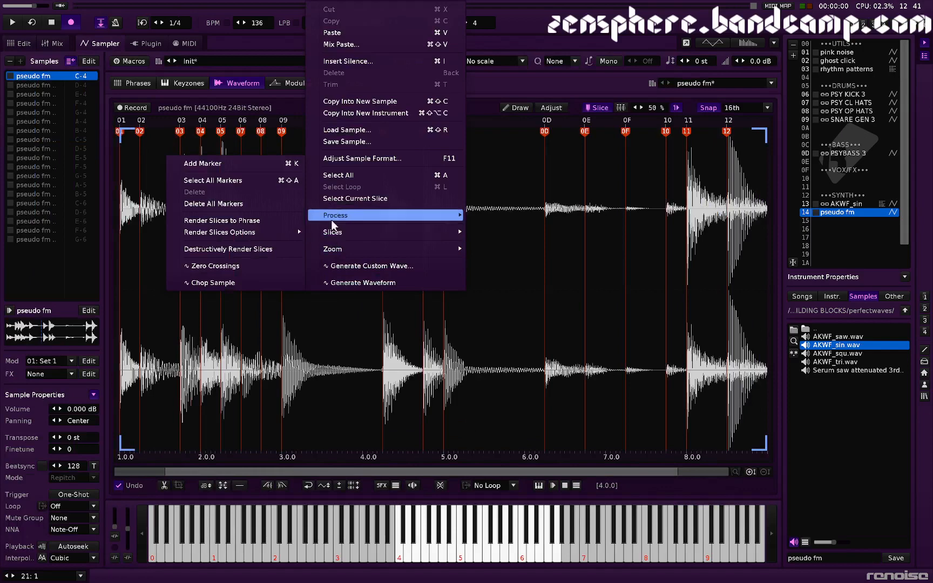
{"action": "mouse_move", "coordinate": [337, 235]}
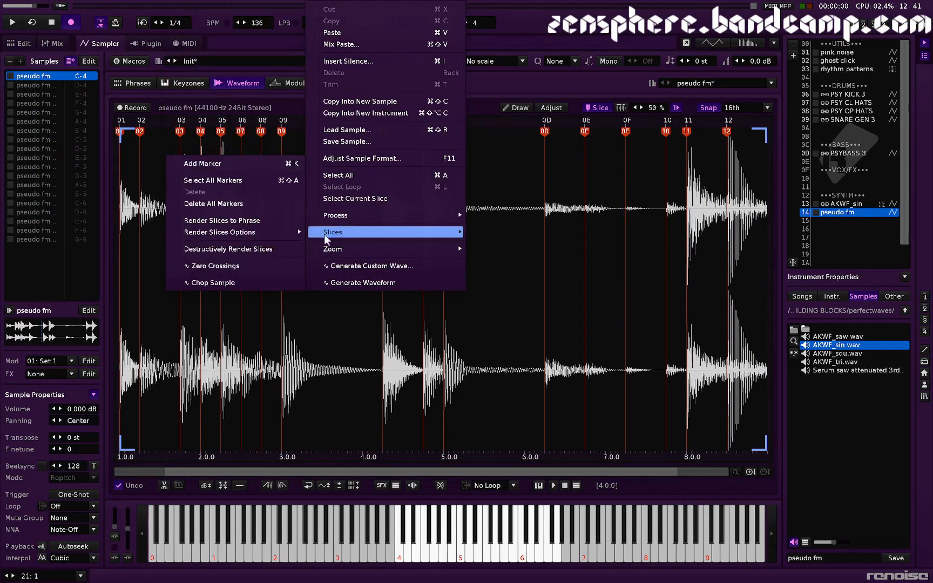
{"action": "left_click", "coordinate": [245, 250]}
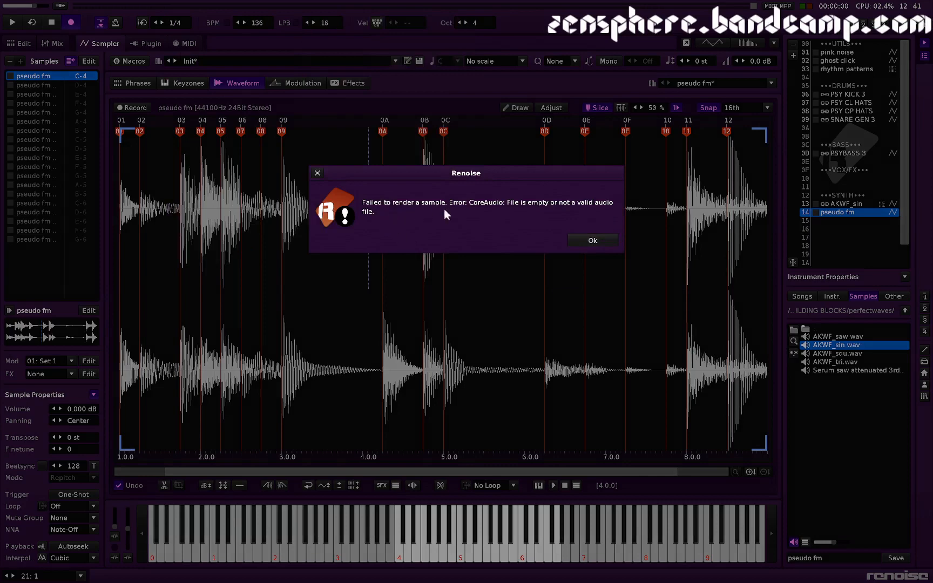
{"action": "left_click", "coordinate": [582, 239]}
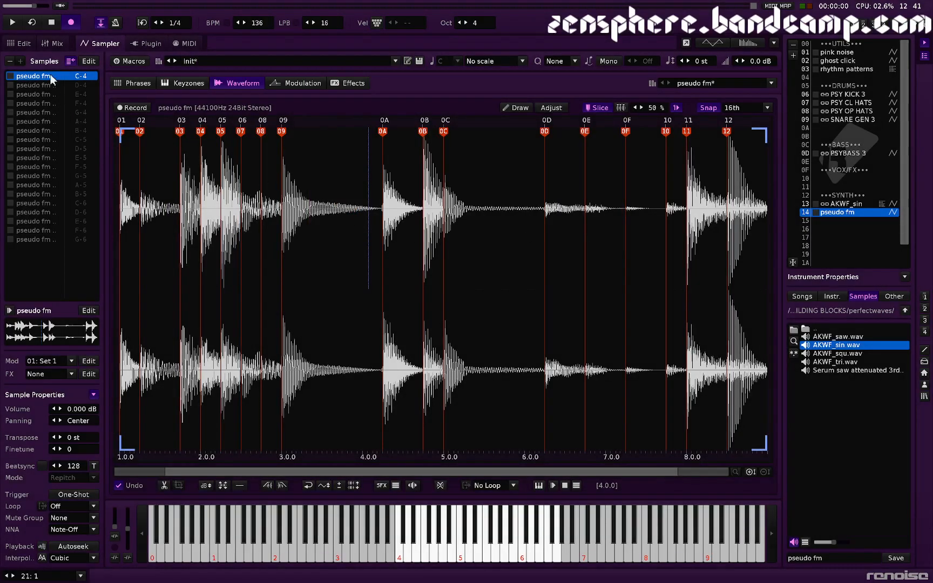
{"action": "double_click", "coordinate": [343, 239]}
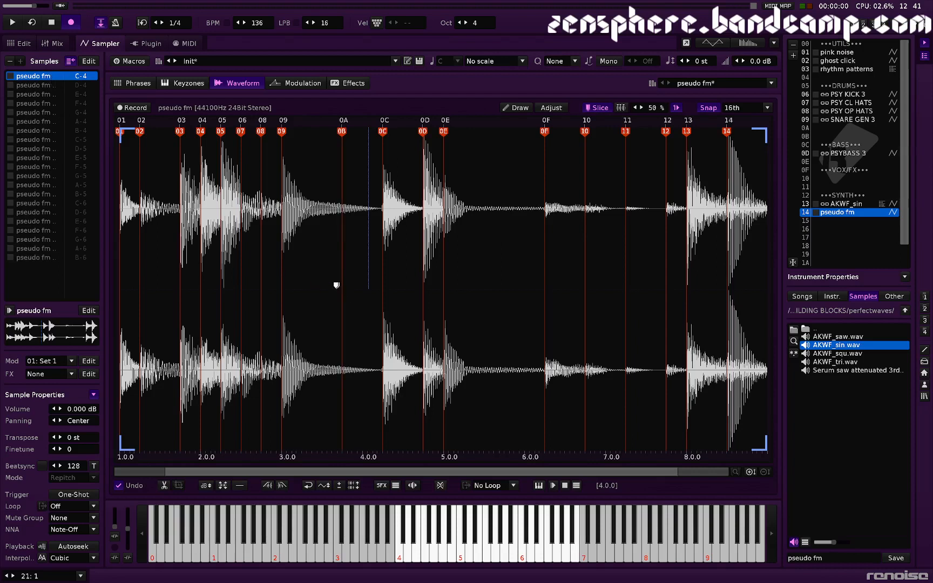
{"action": "double_click", "coordinate": [343, 131]}
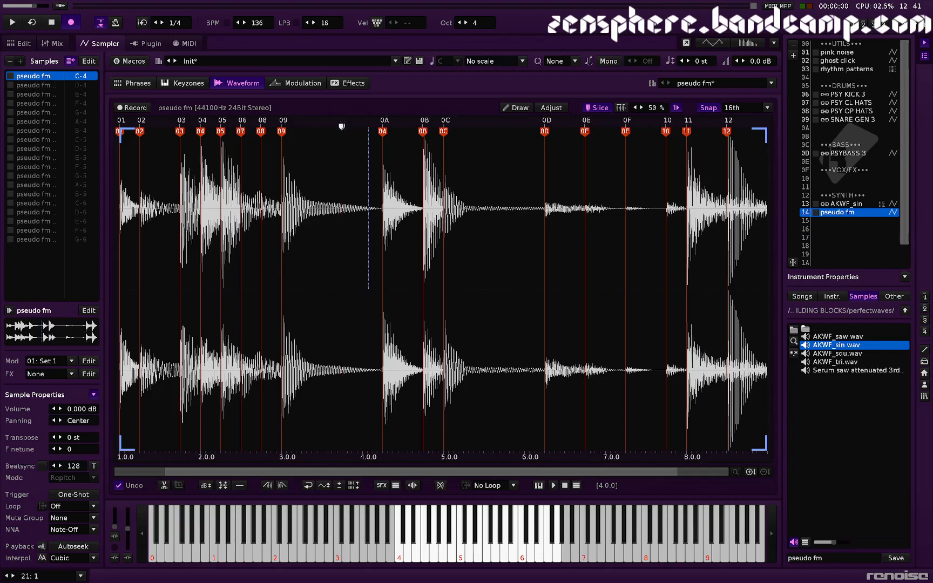
{"action": "double_click", "coordinate": [342, 131]}
Step: Place the edit cursor at 3.12 with slice mode off and retry destructively rendering the slices
{"action": "left_click", "coordinate": [341, 220]}
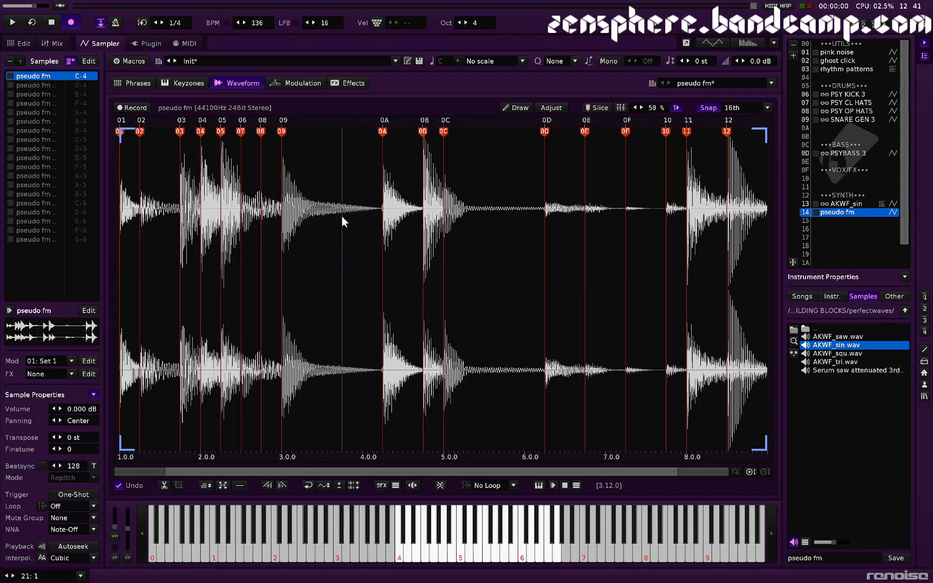
{"action": "right_click", "coordinate": [328, 248]}
{"action": "mouse_move", "coordinate": [330, 232]}
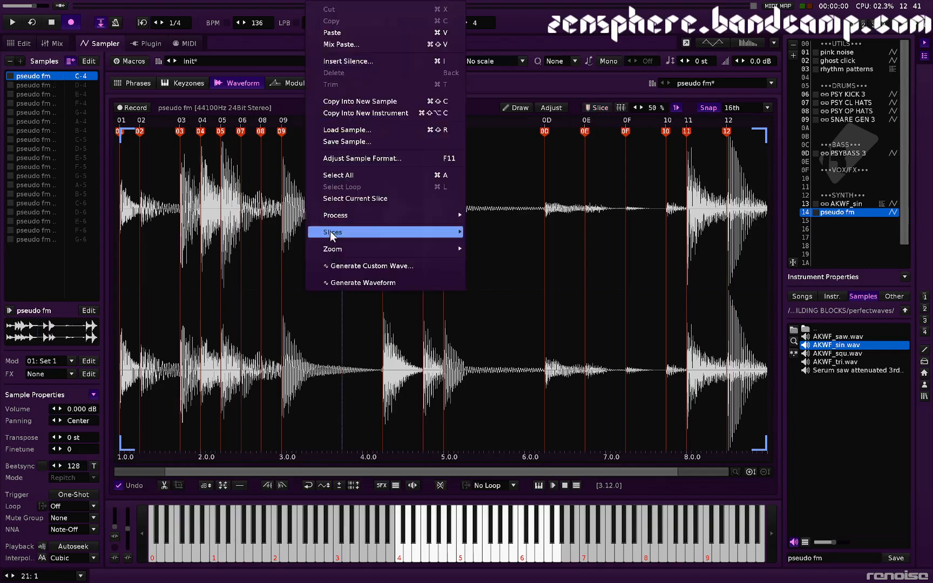
{"action": "left_click", "coordinate": [257, 249]}
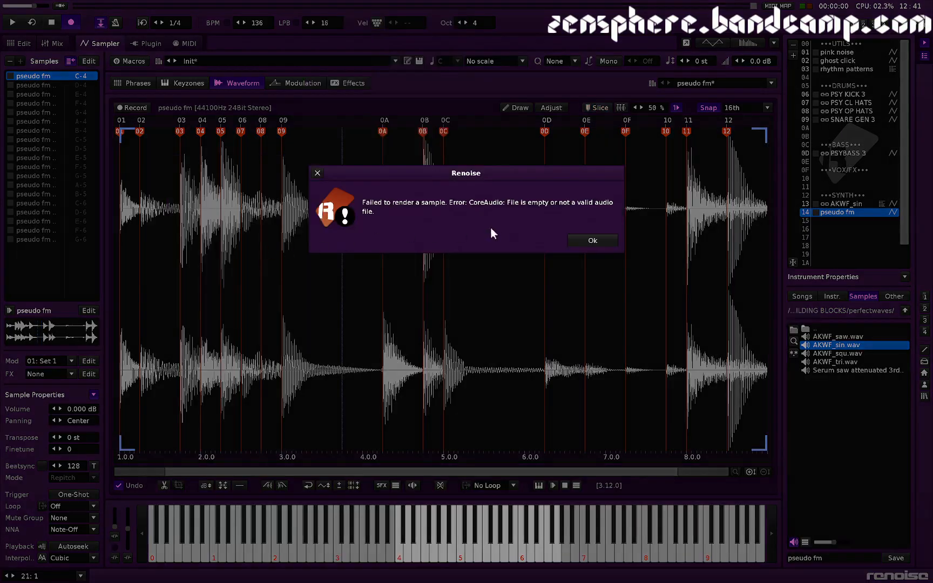
{"action": "left_click", "coordinate": [584, 236]}
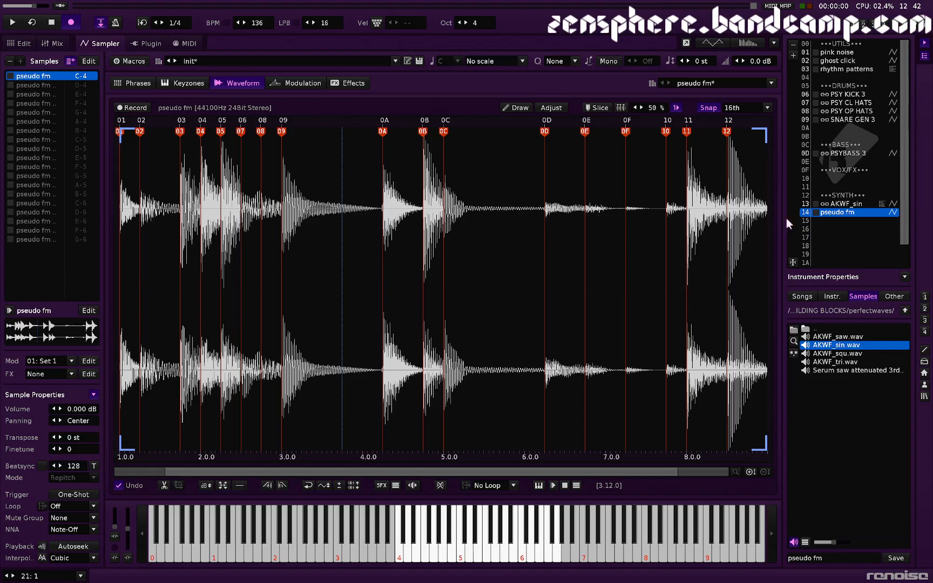
Step: Copy the full pseudo fm sample from the instrument's sample list
{"action": "right_click", "coordinate": [41, 75]}
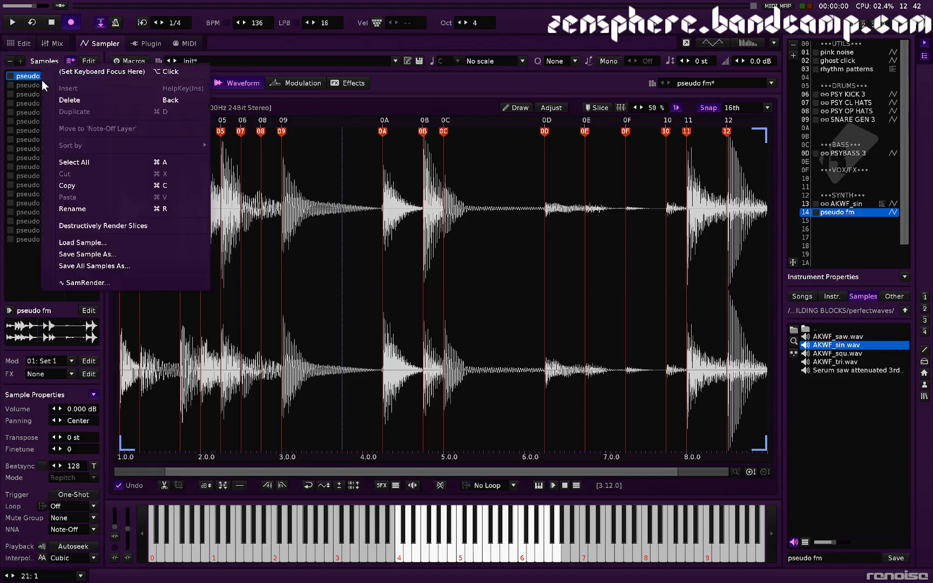
{"action": "left_click", "coordinate": [71, 187]}
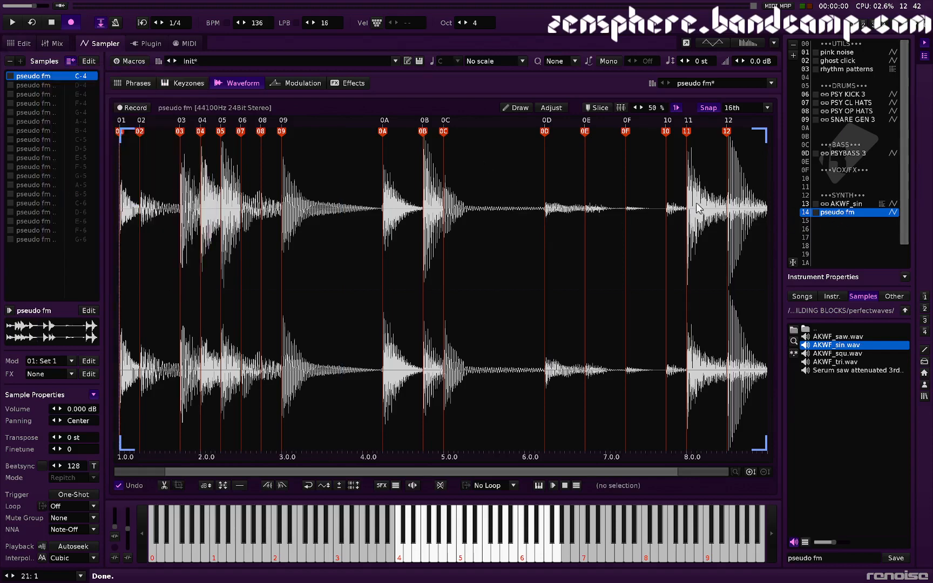
Step: Paste the copied sample into the empty instrument slot 15
{"action": "left_click", "coordinate": [841, 220]}
{"action": "right_click", "coordinate": [53, 89]}
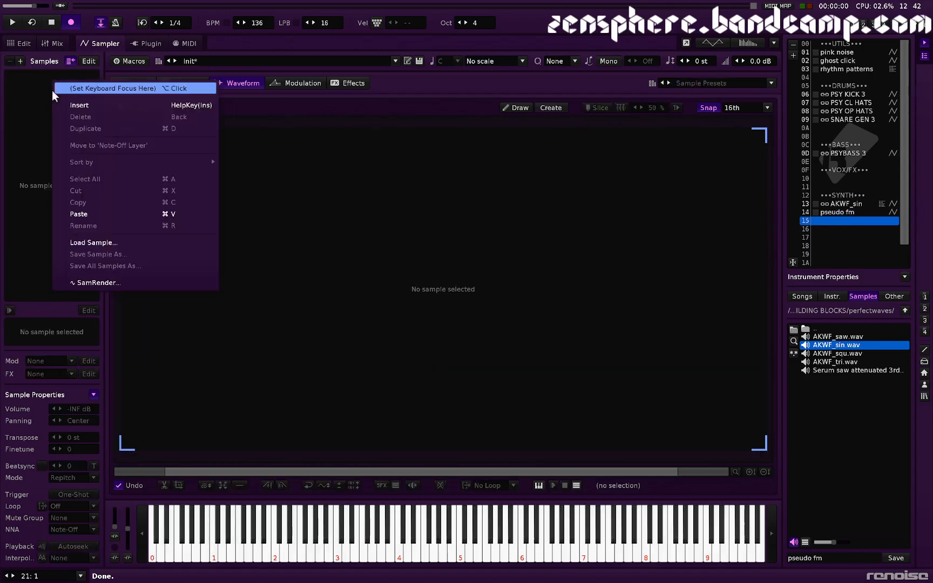
{"action": "left_click", "coordinate": [105, 213]}
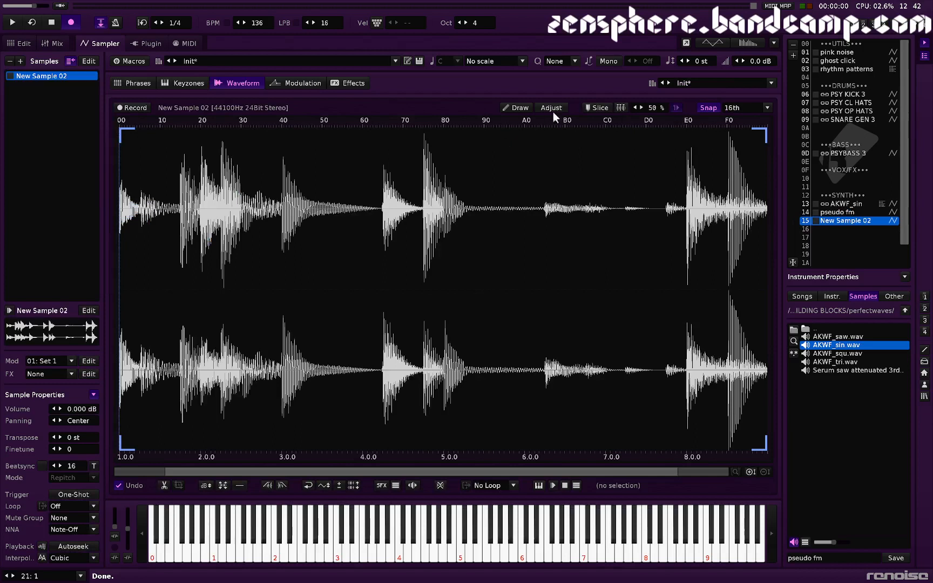
Step: Add slice markers to the pasted sample at 1.4, 1.12, 2.0, 2.4, 2.8, 2.12, 3.0 and 4.4
{"action": "double_click", "coordinate": [139, 180]}
{"action": "double_click", "coordinate": [180, 185]}
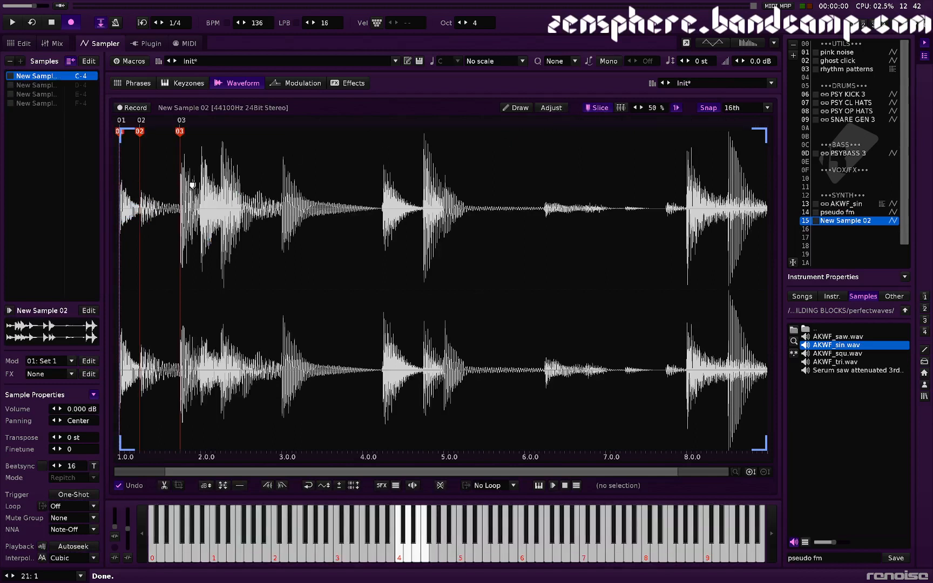
{"action": "double_click", "coordinate": [200, 183]}
{"action": "double_click", "coordinate": [221, 180]}
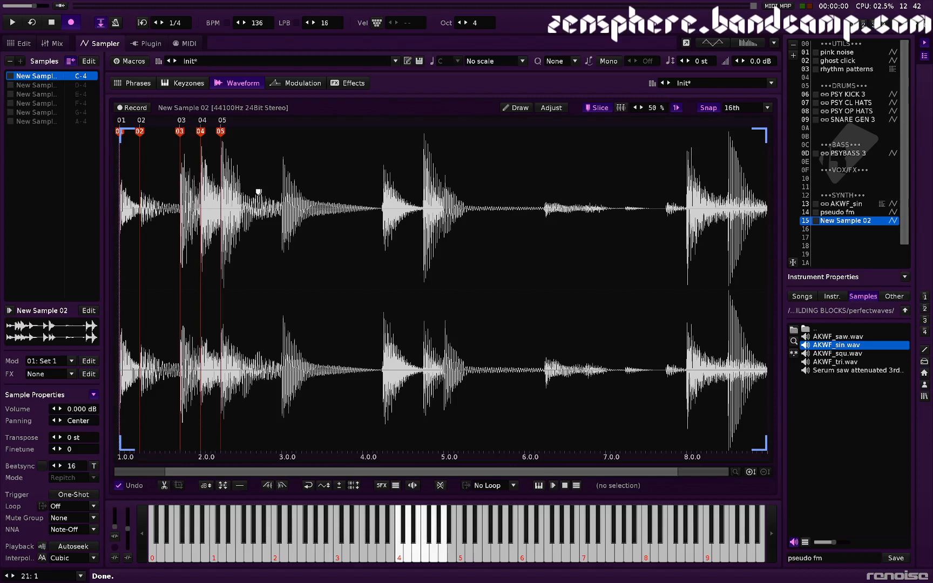
{"action": "double_click", "coordinate": [242, 189]}
{"action": "double_click", "coordinate": [259, 190]}
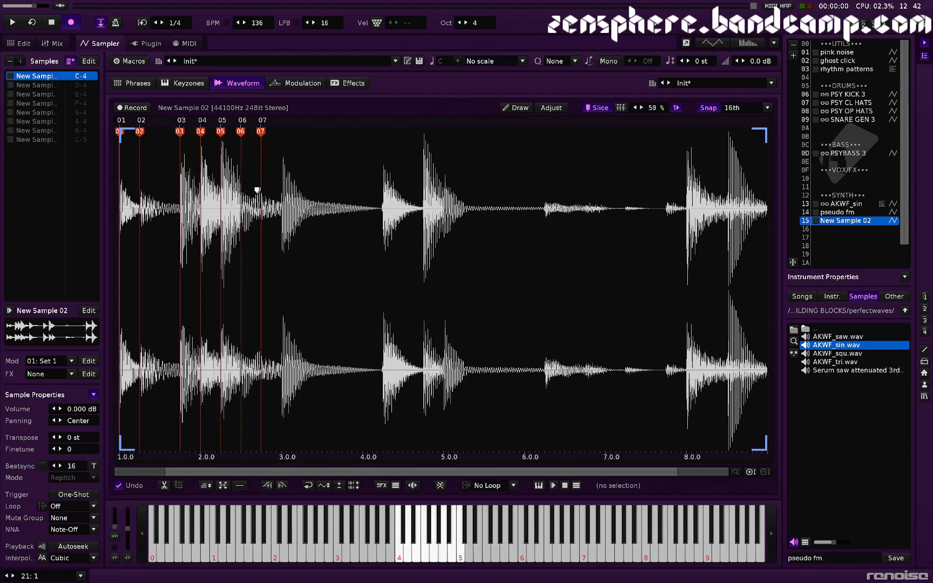
{"action": "double_click", "coordinate": [277, 191]}
{"action": "double_click", "coordinate": [382, 205]}
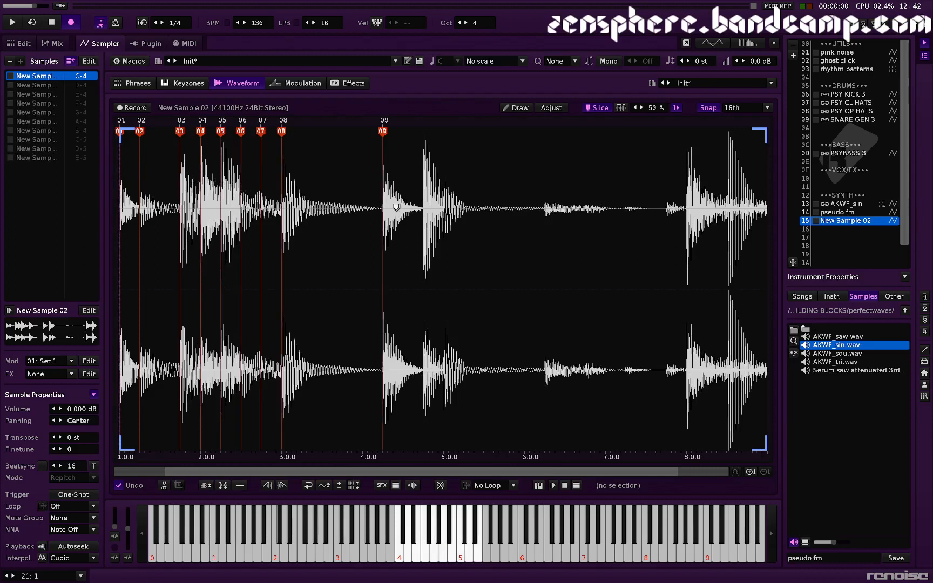
Step: Add slice markers for the remaining hits at 4.12, 5.0, 6.4, 6.12, 7.4, 7.12, 8.0 and 8.8
{"action": "double_click", "coordinate": [424, 210]}
{"action": "double_click", "coordinate": [445, 211]}
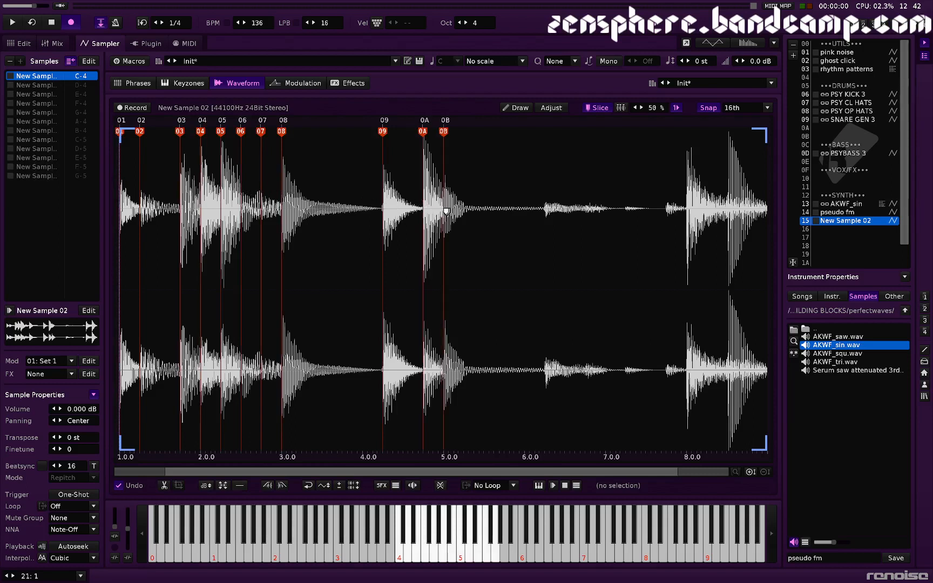
{"action": "double_click", "coordinate": [546, 211]}
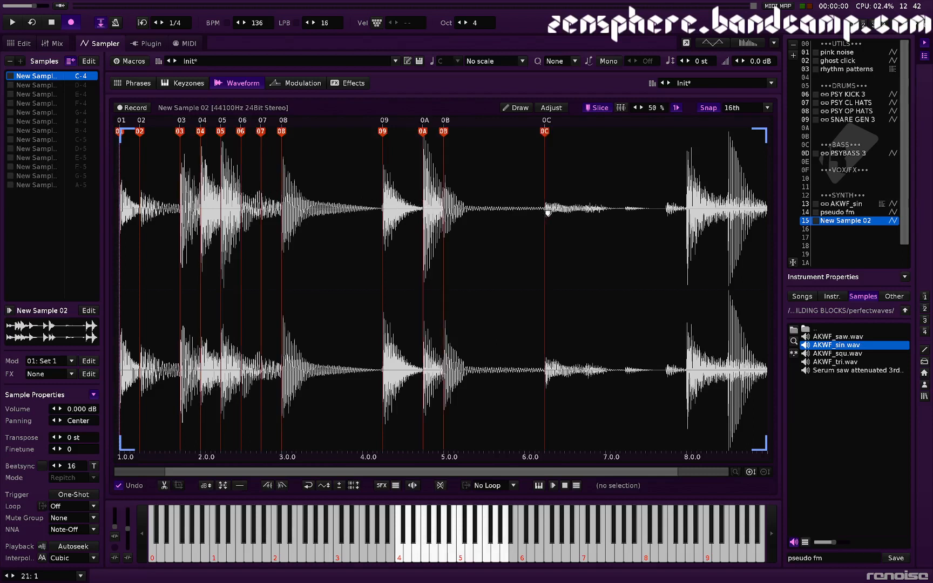
{"action": "double_click", "coordinate": [586, 211]}
{"action": "double_click", "coordinate": [626, 217]}
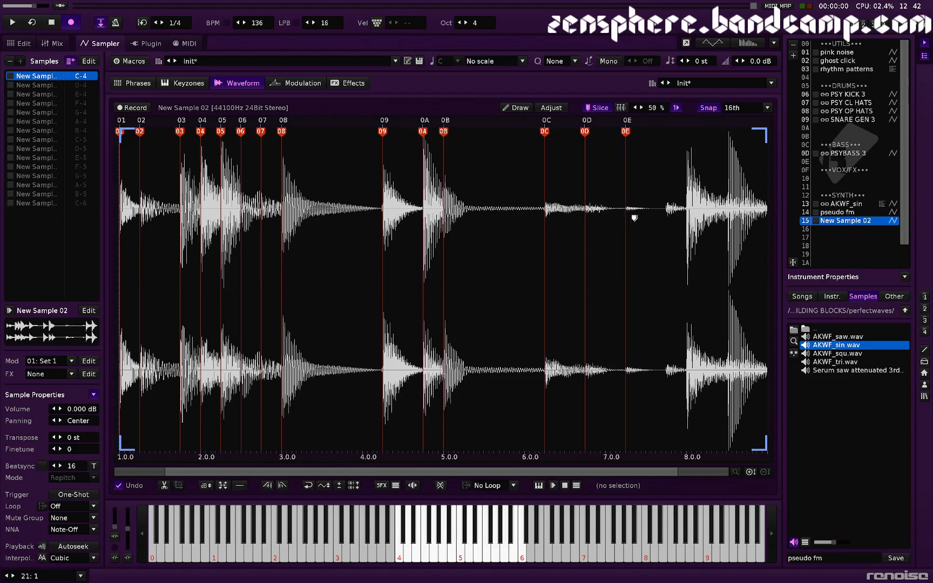
{"action": "double_click", "coordinate": [666, 220]}
{"action": "double_click", "coordinate": [686, 227]}
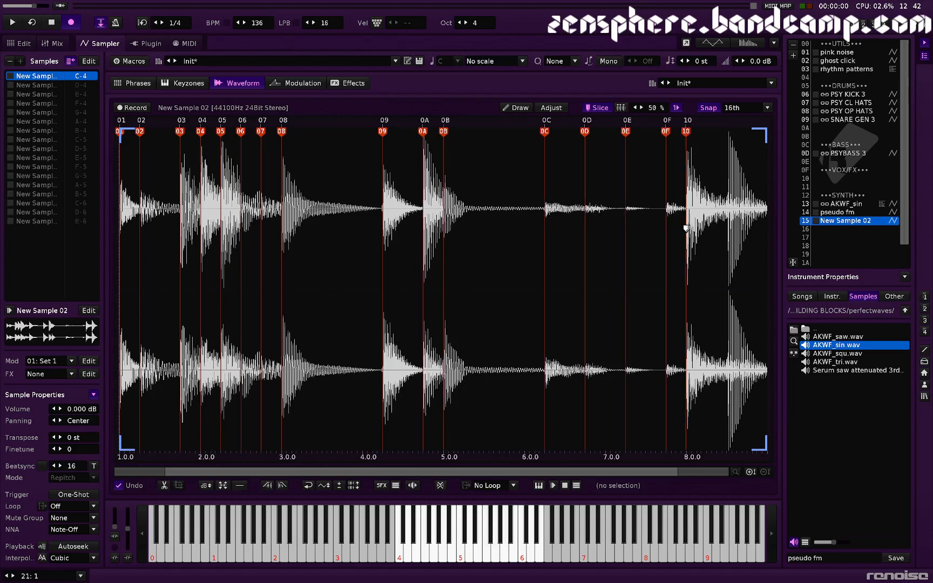
{"action": "double_click", "coordinate": [727, 229]}
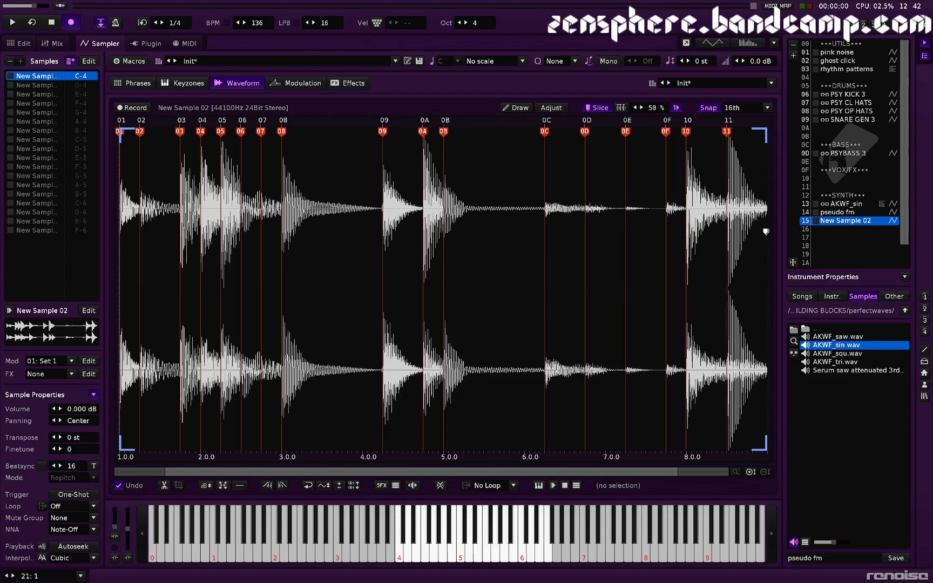
Step: Destructively render the slices into separate samples and delete the first sample in the list
{"action": "right_click", "coordinate": [336, 163]}
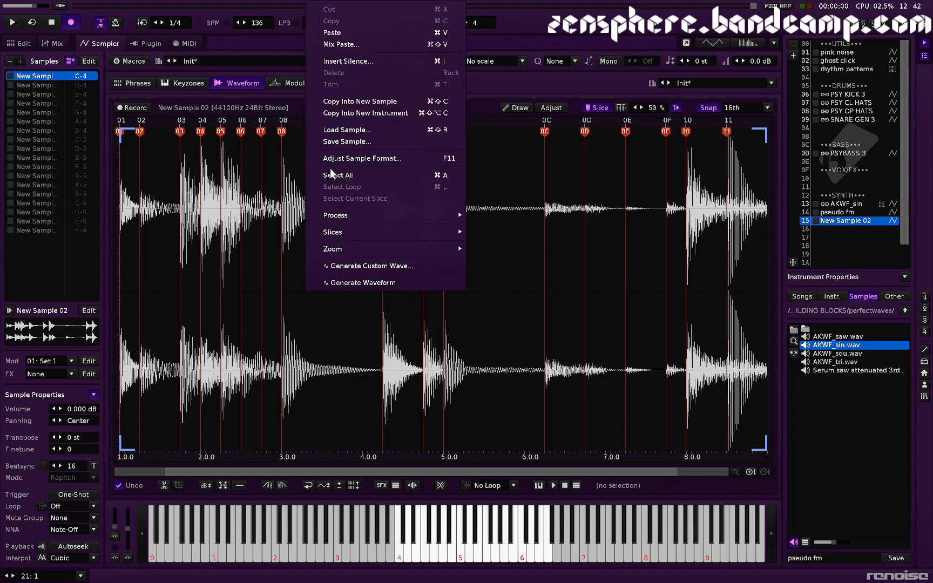
{"action": "mouse_move", "coordinate": [365, 234]}
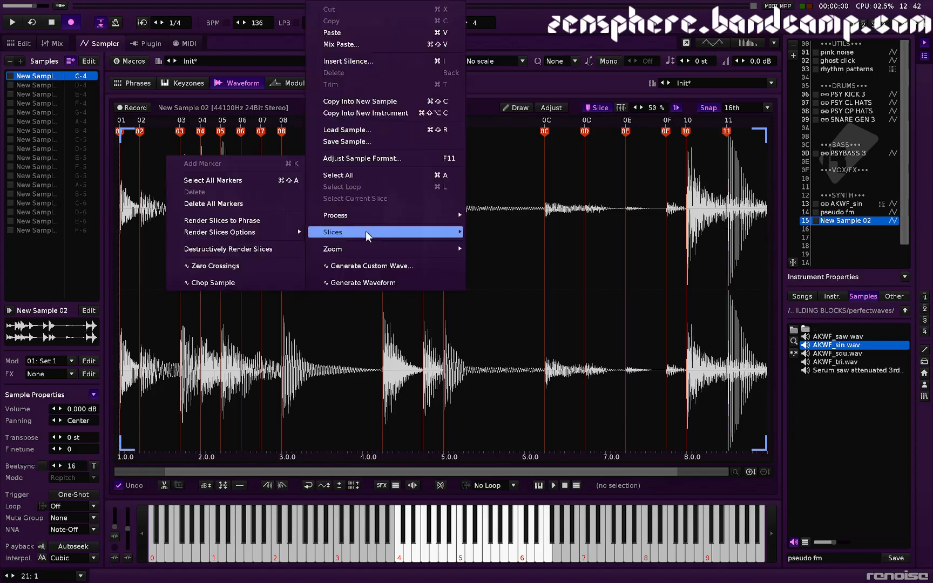
{"action": "left_click", "coordinate": [221, 249]}
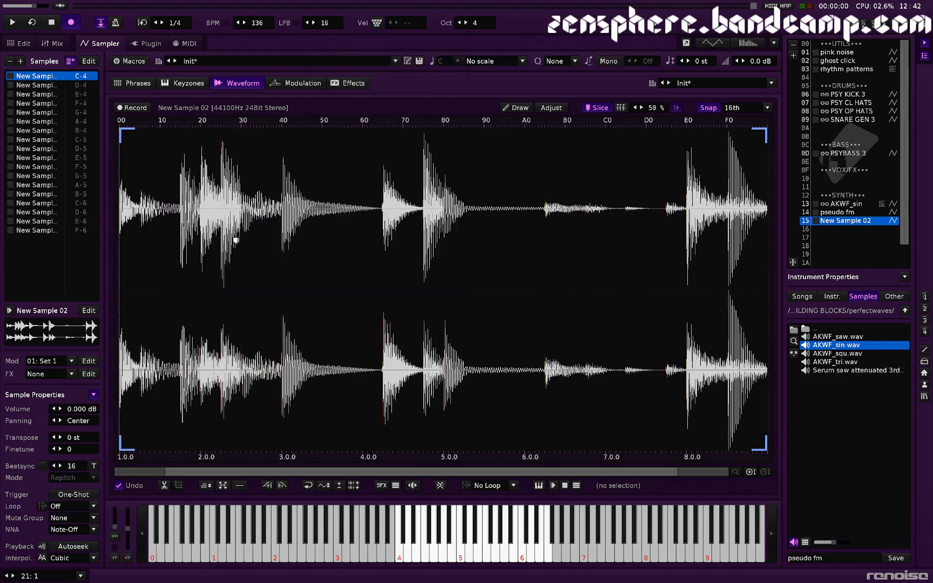
{"action": "left_click", "coordinate": [11, 62]}
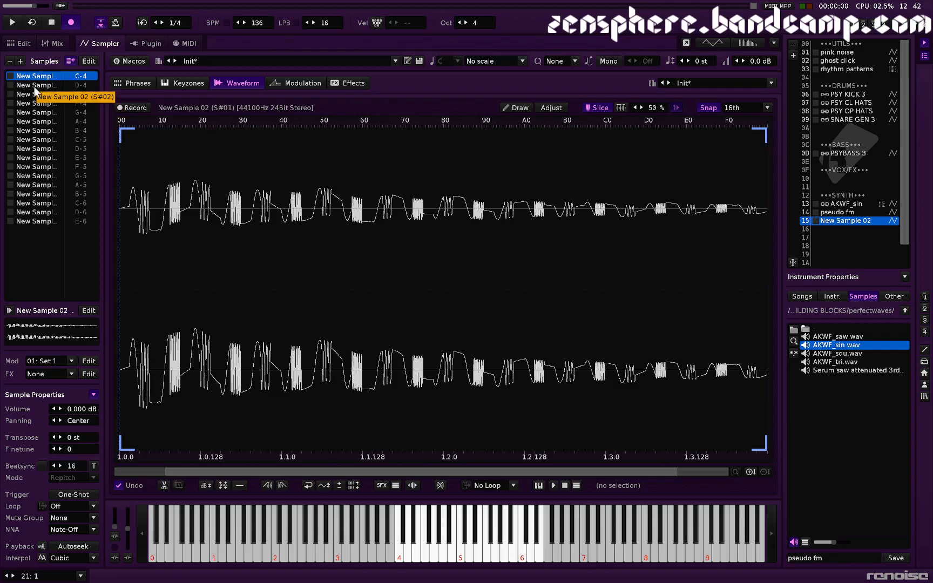
Step: Go through the rendered slices from C-4 to E-6, selecting each full waveform and maximizing its volume
{"action": "key", "text": "ctrl+a"}
{"action": "key", "text": "Down"}
{"action": "key", "text": "Down"}
{"action": "key", "text": "Down"}
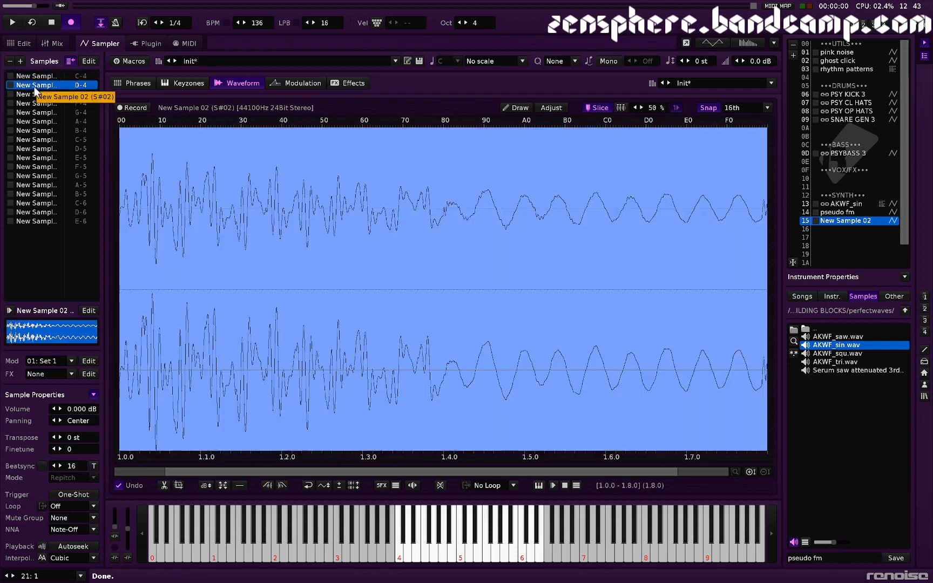
{"action": "key", "text": "ctrl+a"}
{"action": "key", "text": "Down"}
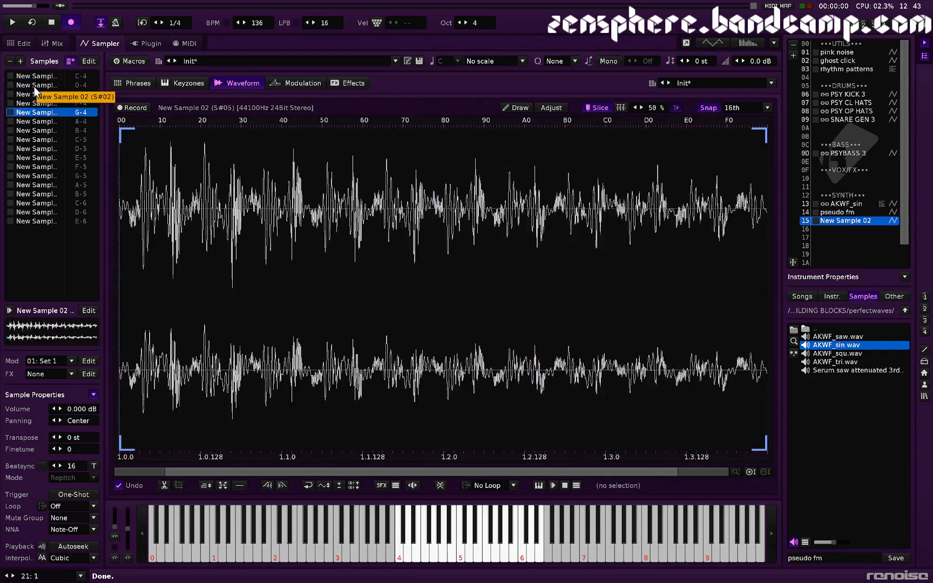
{"action": "key", "text": "ctrl+a"}
{"action": "key", "text": "Down"}
{"action": "key", "text": "ctrl+a"}
{"action": "key", "text": "Down"}
{"action": "key", "text": "ctrl+a"}
{"action": "key", "text": "Down"}
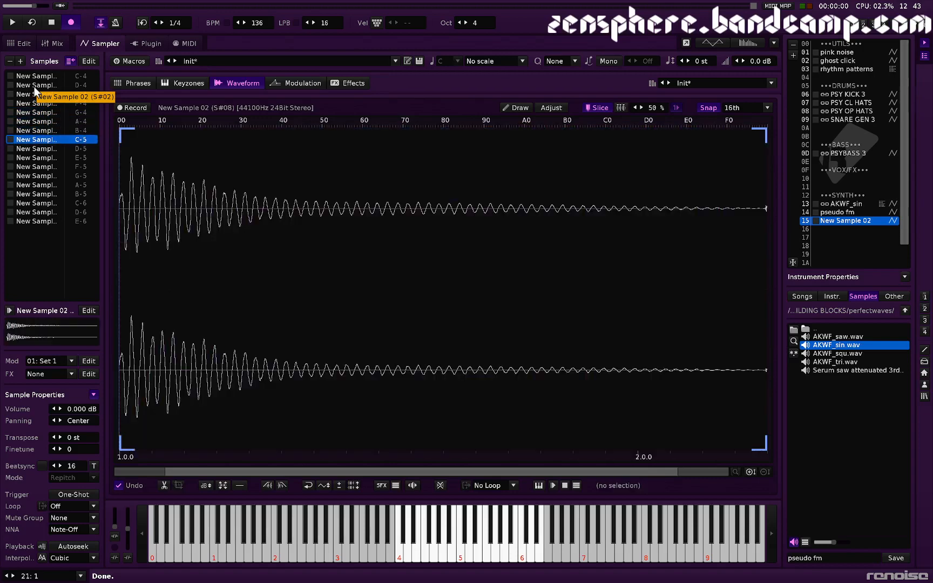
{"action": "key", "text": "ctrl+a"}
{"action": "key", "text": "Down"}
{"action": "key", "text": "ctrl+a"}
{"action": "key", "text": "Down"}
{"action": "key", "text": "ctrl+a"}
{"action": "key", "text": "Down"}
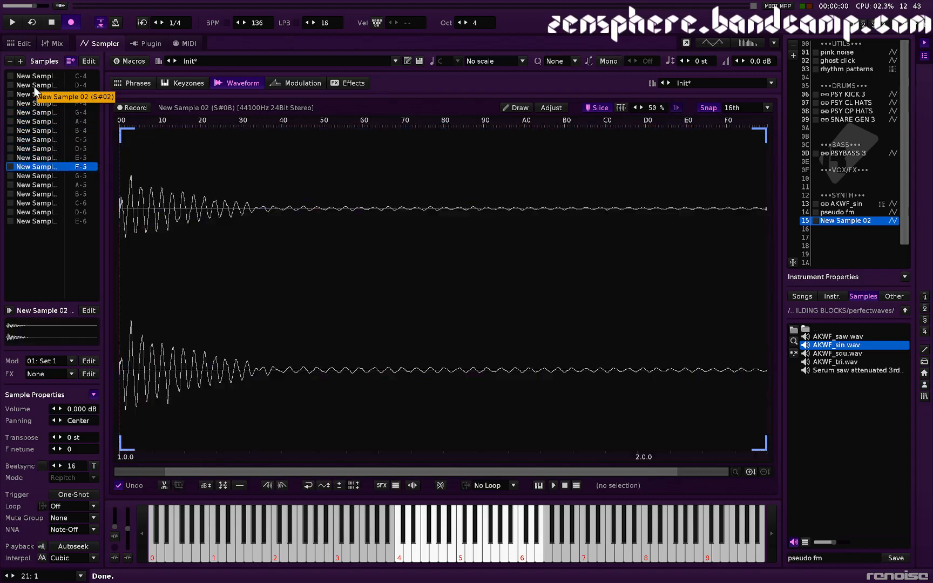
{"action": "key", "text": "ctrl+a"}
{"action": "key", "text": "Down"}
{"action": "key", "text": "ctrl+a"}
{"action": "key", "text": "Down"}
{"action": "key", "text": "ctrl+a"}
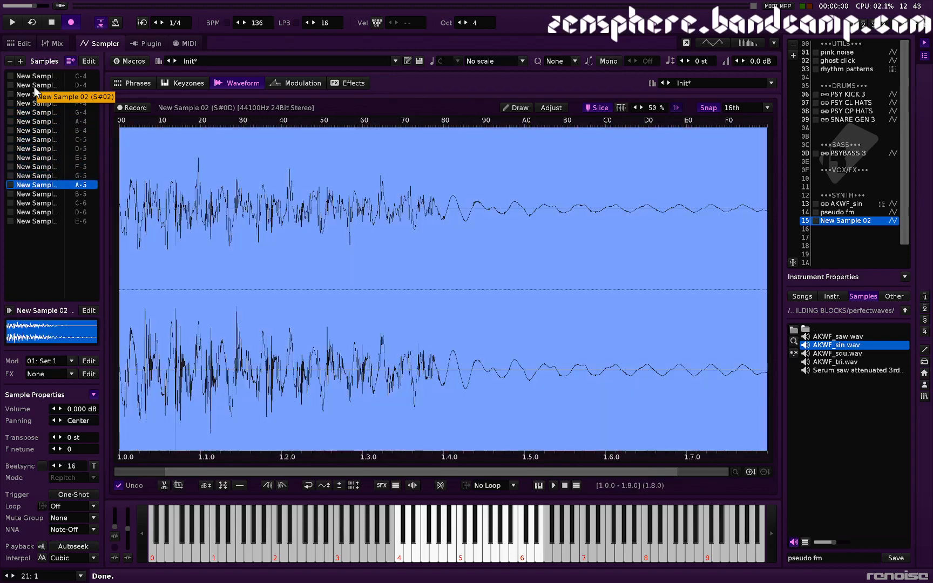
{"action": "key", "text": "Down"}
{"action": "key", "text": "Down"}
{"action": "key", "text": "ctrl+a"}
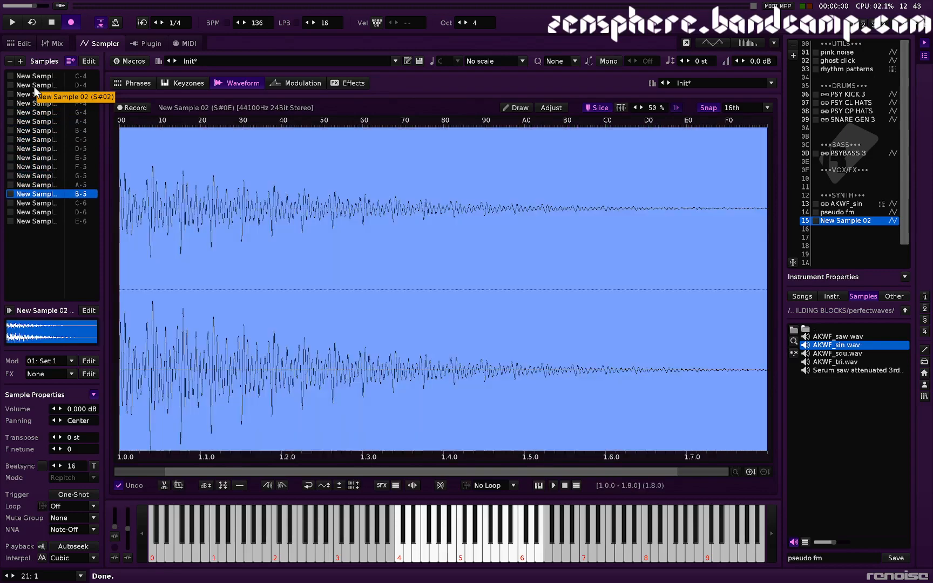
{"action": "key", "text": "Down"}
{"action": "key", "text": "ctrl+a"}
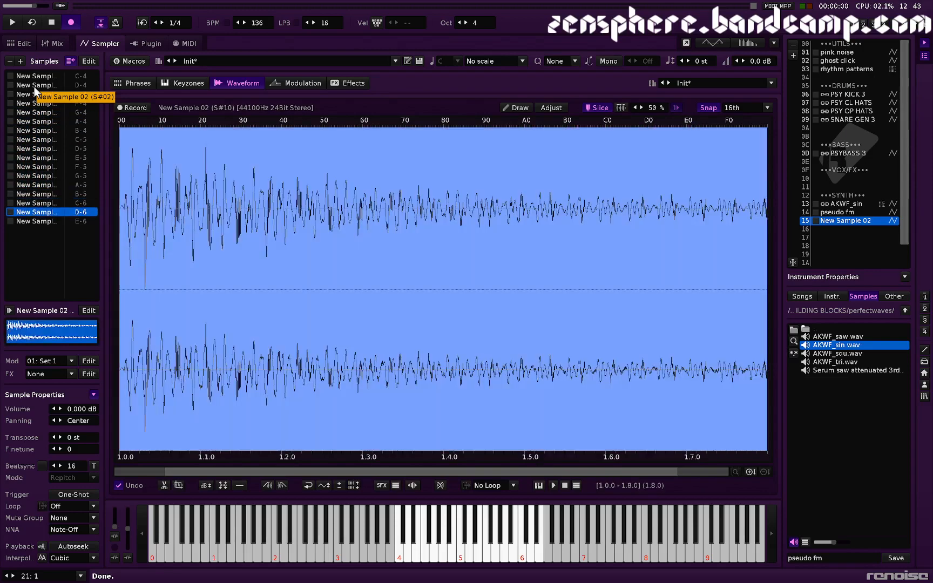
{"action": "key", "text": "Down"}
{"action": "key", "text": "ctrl+a"}
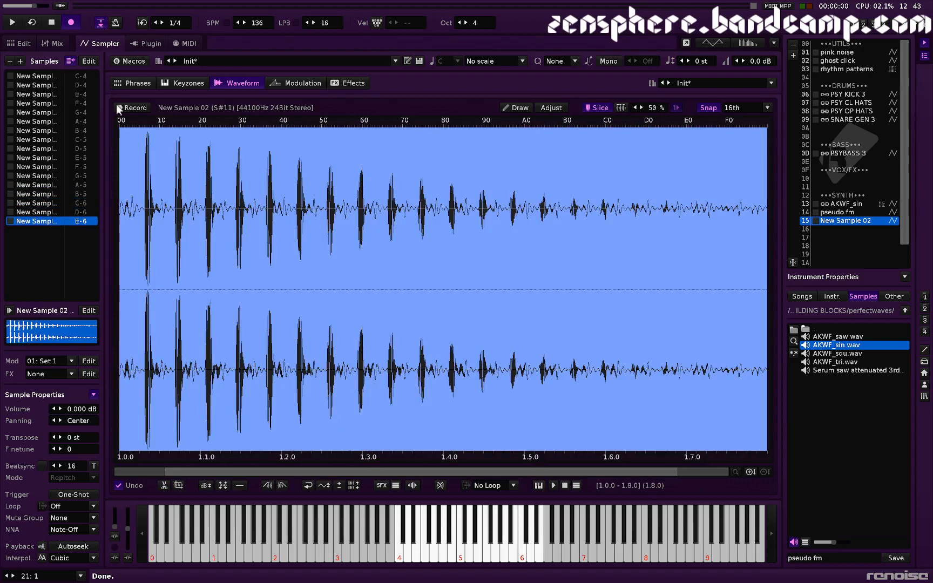
Step: Create a phrase for the sliced instrument and give the C-4 note on line 00 a YC0 effect
{"action": "left_click", "coordinate": [145, 82]}
{"action": "left_click", "coordinate": [452, 303]}
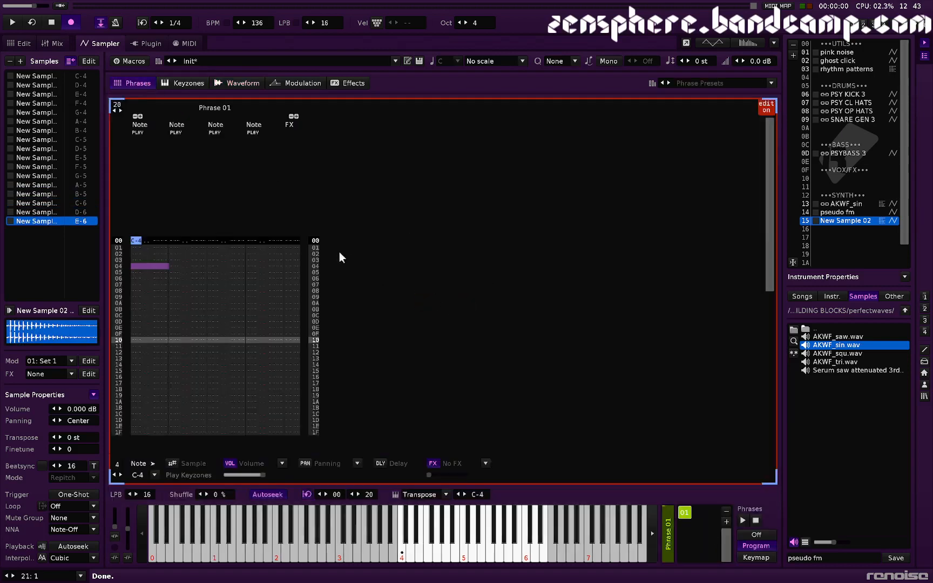
{"action": "left_click", "coordinate": [145, 240]}
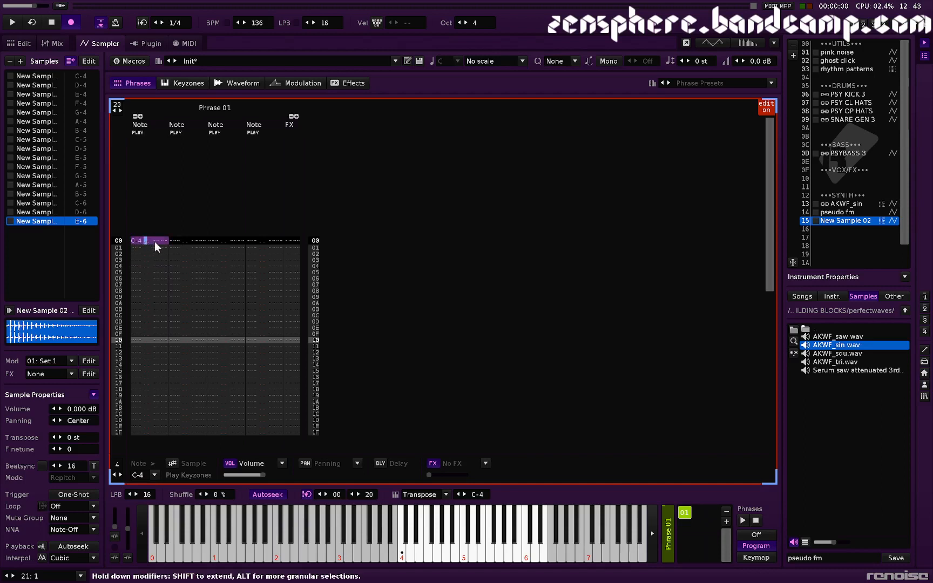
{"action": "left_click", "coordinate": [155, 241]}
{"action": "type", "text": "yc"}
{"action": "key", "text": "Up"}
{"action": "key", "text": "Up"}
{"action": "key", "text": "Up"}
{"action": "key", "text": "Up"}
{"action": "key", "text": "Up"}
{"action": "key", "text": "Up"}
{"action": "key", "text": "Up"}
{"action": "key", "text": "Up"}
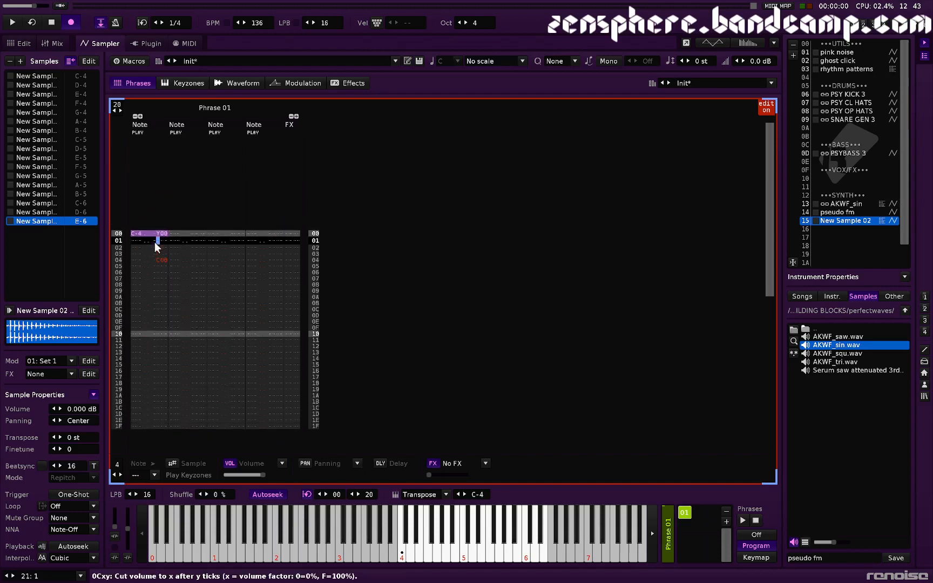
{"action": "type", "text": "c"}
{"action": "key", "text": "Up"}
{"action": "key", "text": "Up"}
{"action": "key", "text": "Up"}
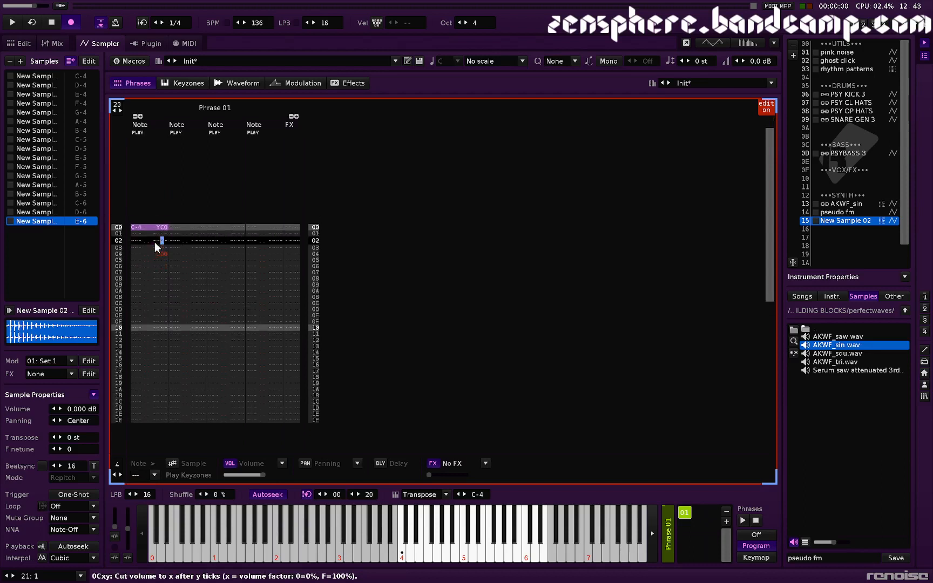
Step: Repeat the phrase's first four lines down its full length, placing C-4 with YC0 on every fourth line
{"action": "key", "text": "Left"}
{"action": "key", "text": "Left"}
{"action": "key", "text": "Left"}
{"action": "key", "text": "Left"}
{"action": "key", "text": "Up"}
{"action": "key", "text": "Left"}
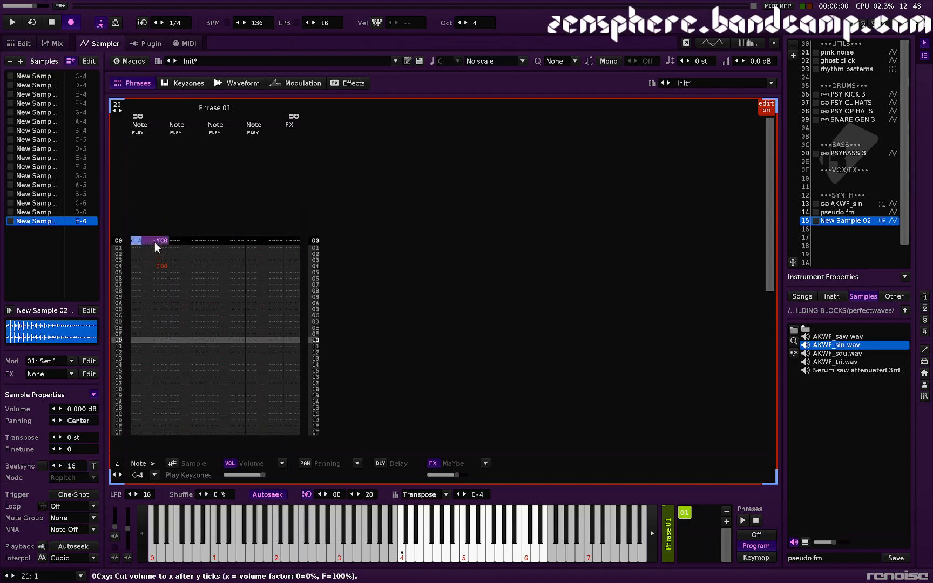
{"action": "key", "text": "shift+Down"}
{"action": "key", "text": "shift+Down"}
{"action": "key", "text": "shift+Down"}
{"action": "key", "text": "Down"}
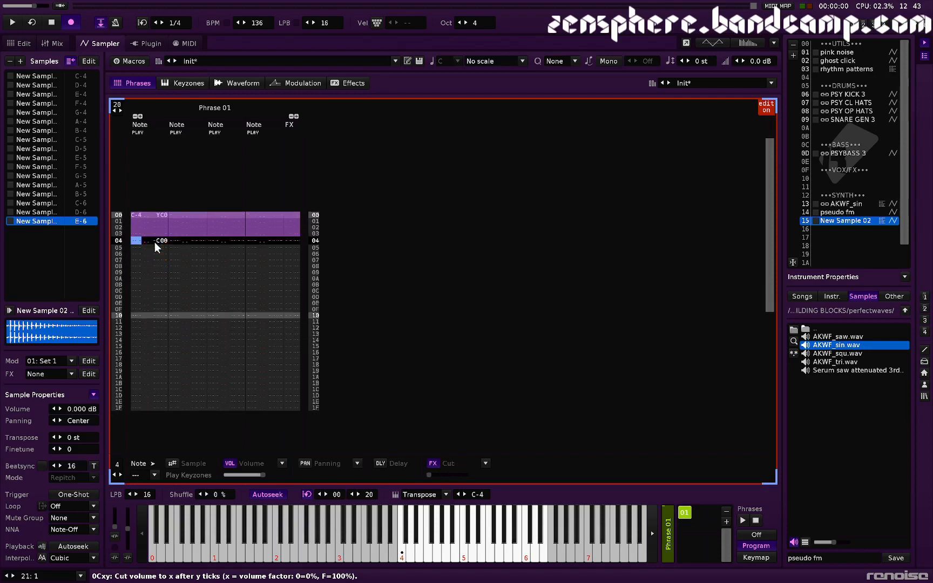
{"action": "key", "text": "ctrl+p"}
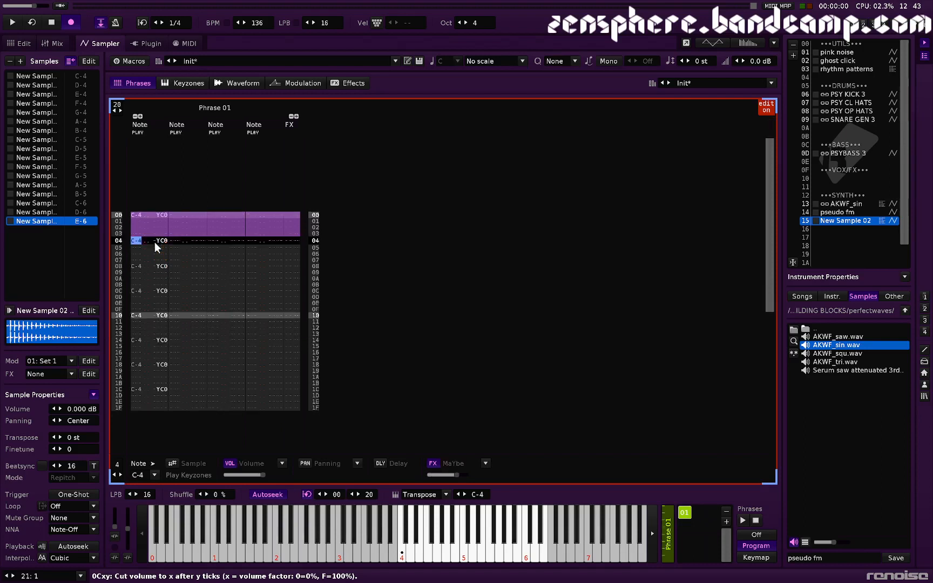
Step: Remove the YC0 effect from the phrase's line 00, keeping its C-4 note
{"action": "key", "text": "Up"}
{"action": "key", "text": "Up"}
{"action": "key", "text": "Up"}
{"action": "key", "text": "Up"}
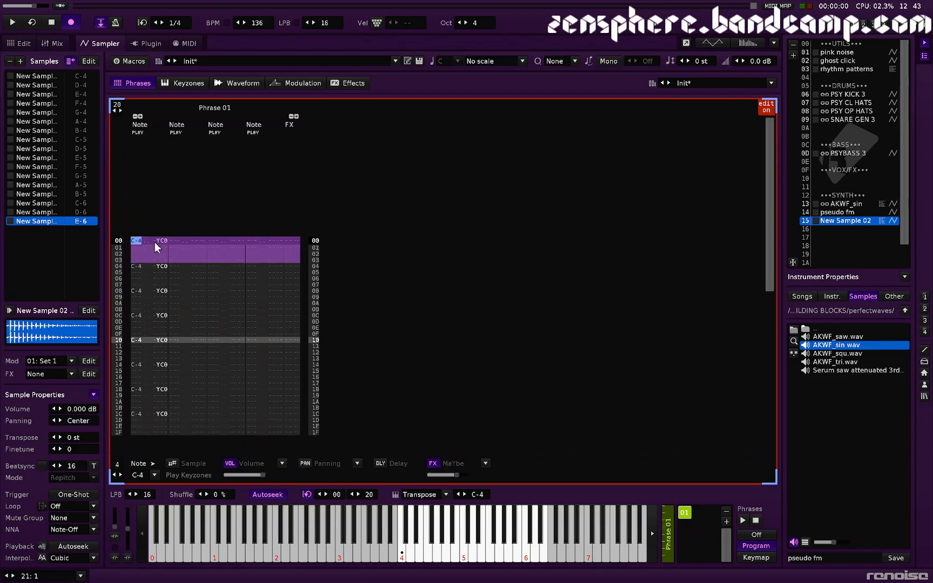
{"action": "key", "text": "Right"}
{"action": "key", "text": "Right"}
{"action": "key", "text": "Delete"}
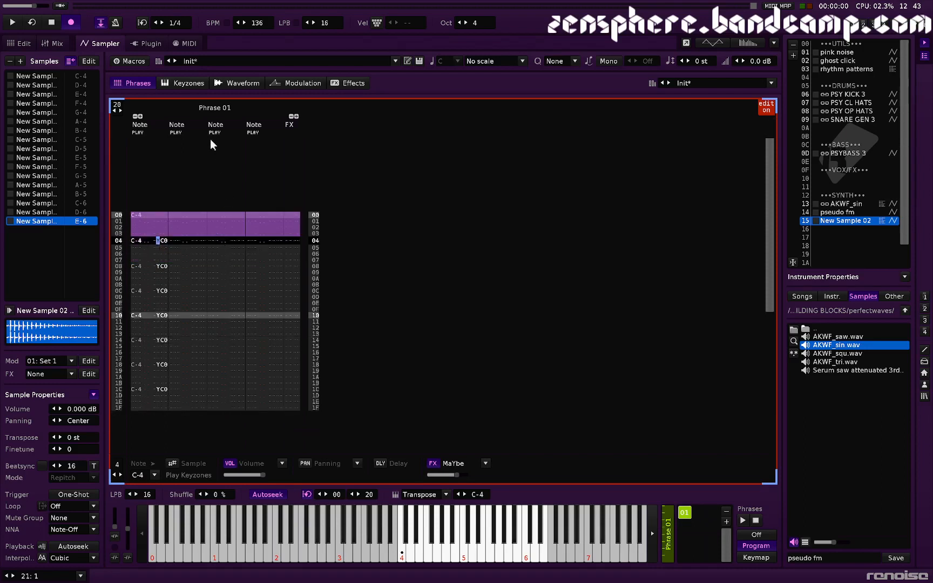
Step: Return to the waveform view and audition the phrase-driven instrument by playing the C, D and E notes
{"action": "left_click", "coordinate": [245, 81]}
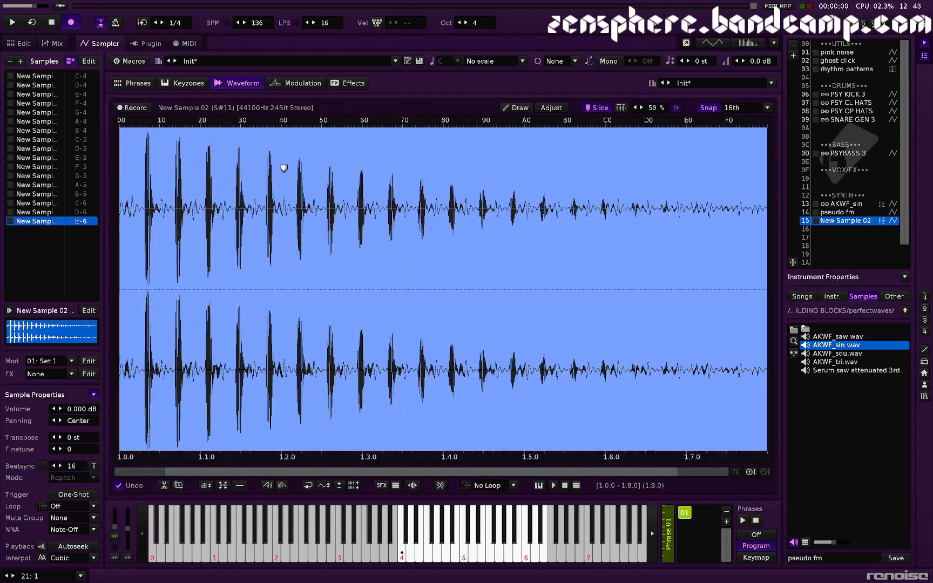
{"action": "key", "text": "z"}
{"action": "key", "text": "x"}
{"action": "key", "text": "c"}
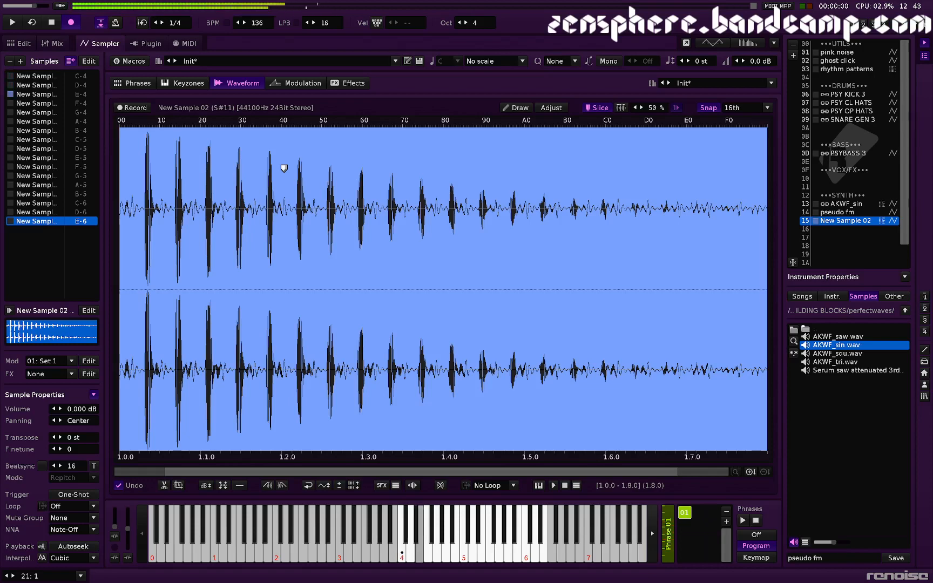
{"action": "key", "text": "z"}
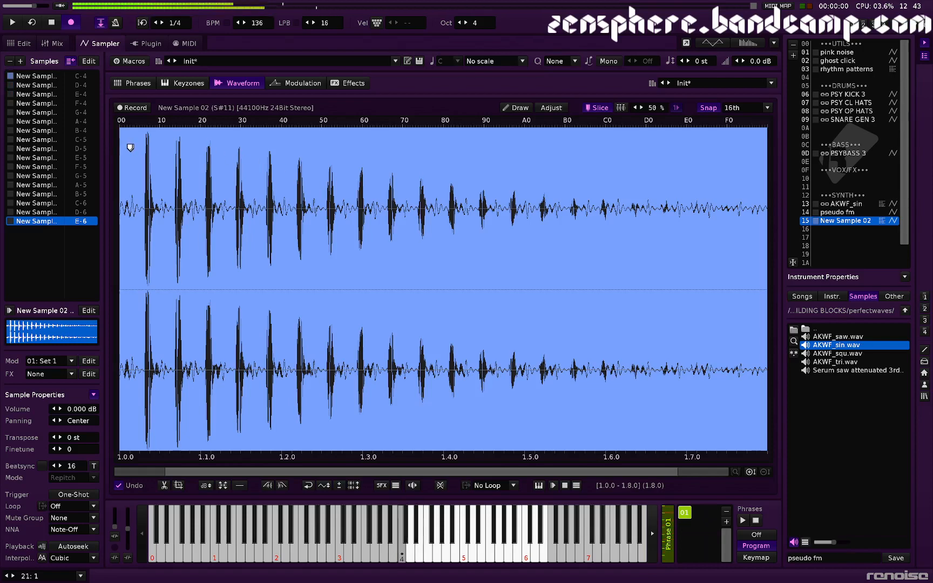
Step: Layer all slices of the sample instrument across the full key range and change how overlapping samples are played
{"action": "key", "text": "x"}
{"action": "key", "text": "c"}
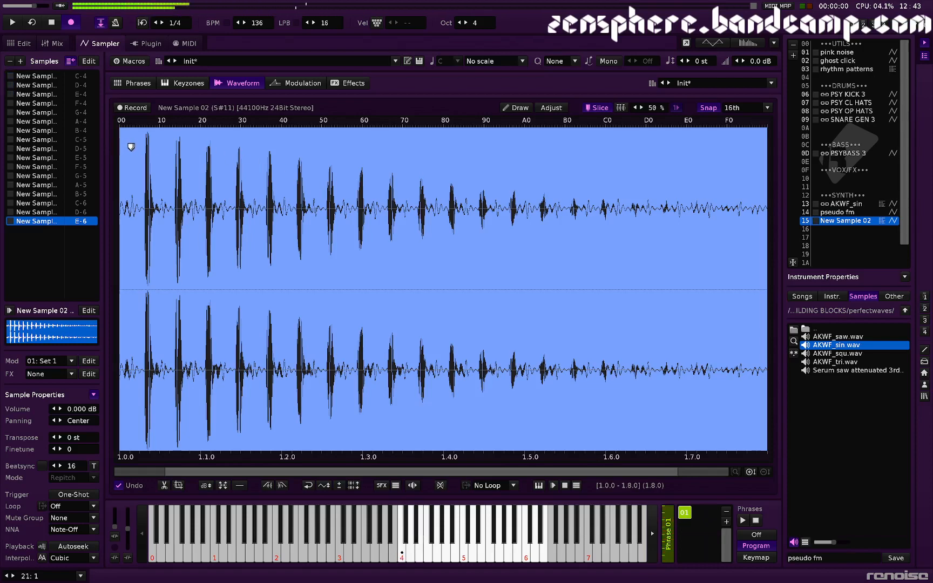
{"action": "left_click", "coordinate": [179, 86]}
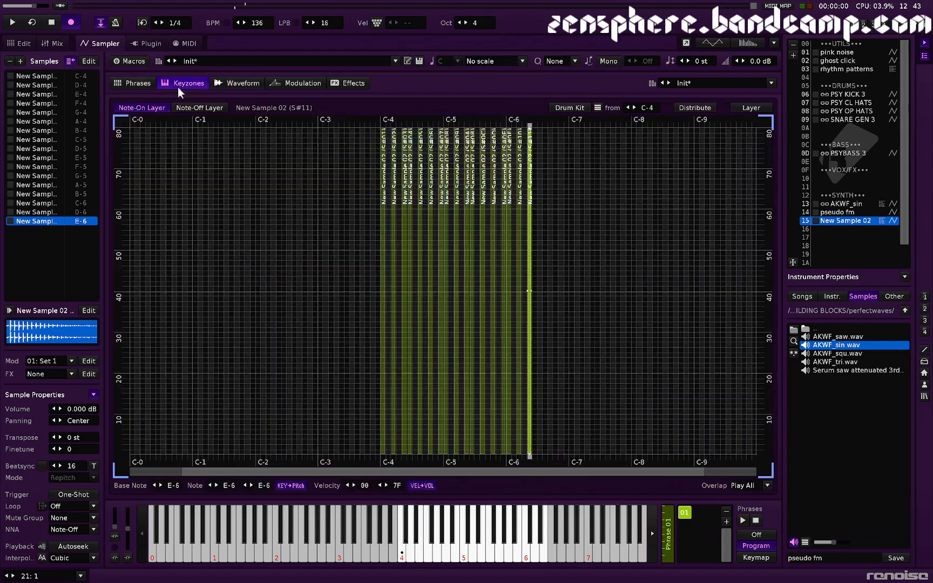
{"action": "left_click", "coordinate": [751, 108]}
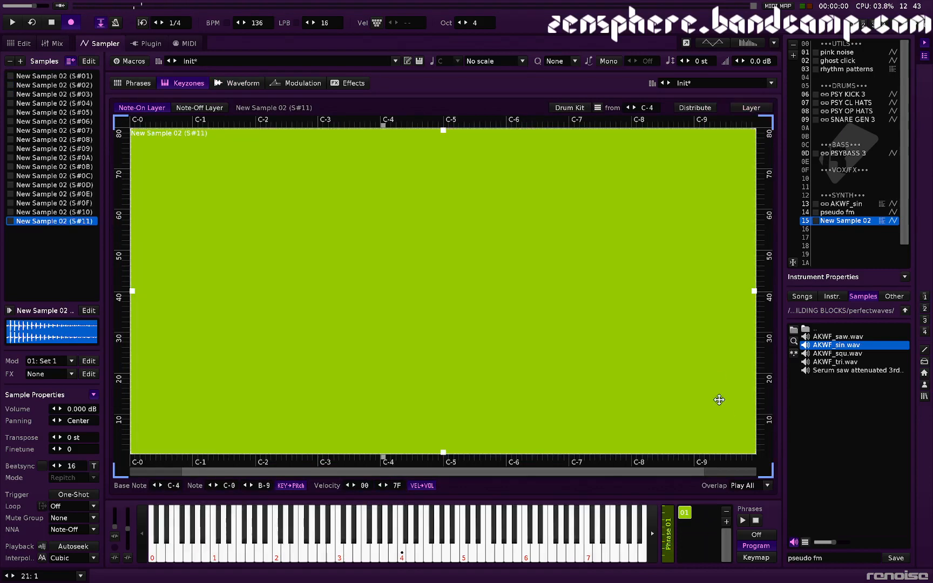
{"action": "left_click", "coordinate": [748, 486]}
{"action": "left_click", "coordinate": [741, 474]}
{"action": "left_click", "coordinate": [240, 83]}
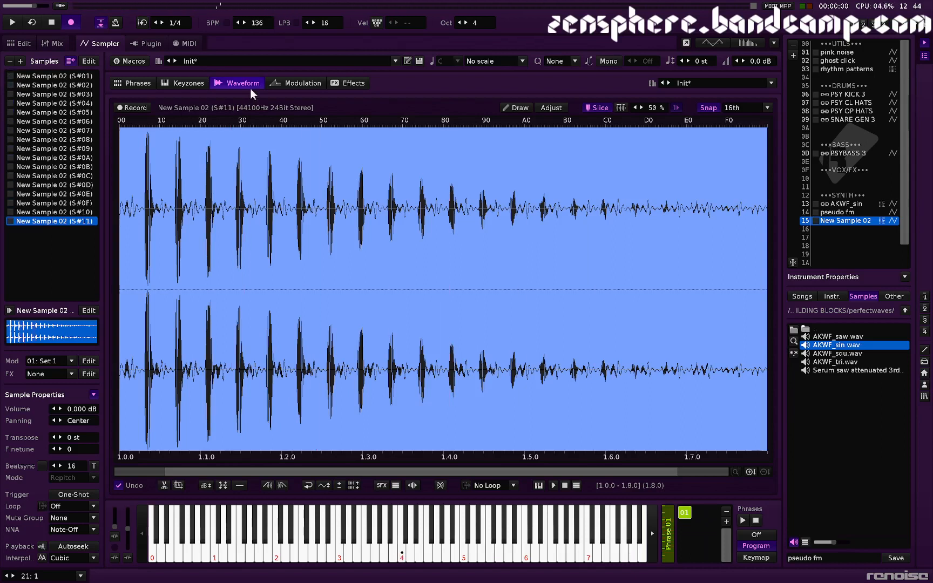
Step: Add an LFO to the pitch modulation in random mode with a frequency of 0.00195 Hz
{"action": "left_click", "coordinate": [297, 79]}
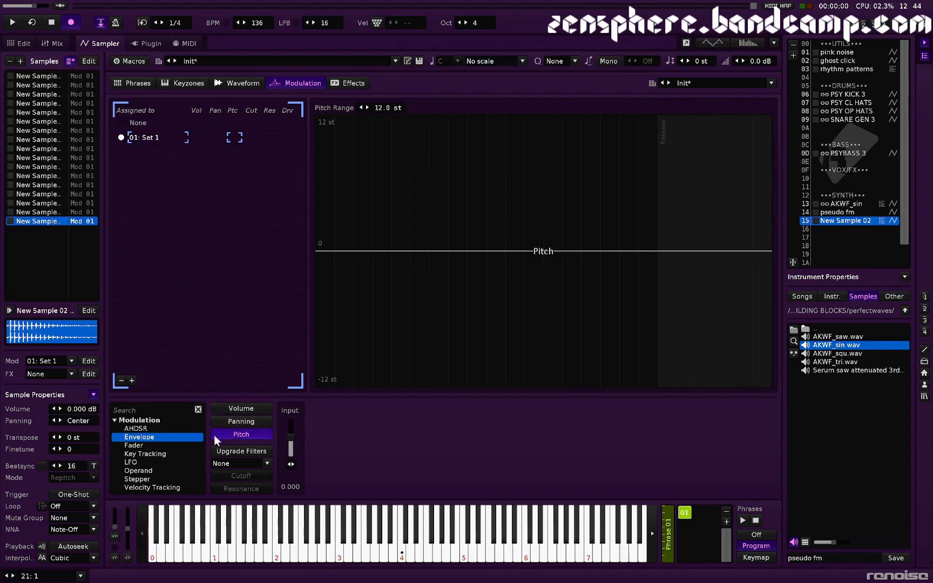
{"action": "left_click", "coordinate": [151, 462]}
{"action": "left_click_drag", "start_coordinate": [150, 462], "coordinate": [335, 453]}
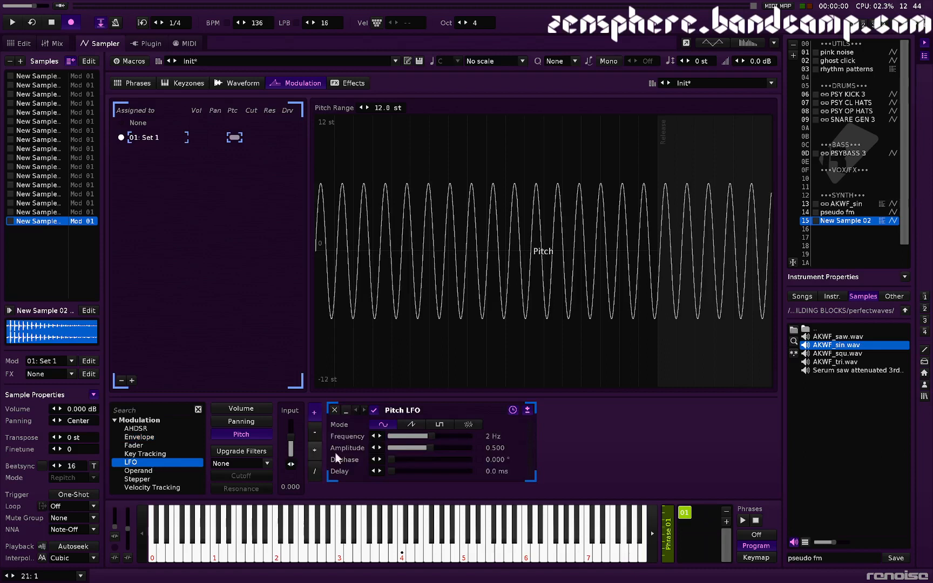
{"action": "left_click", "coordinate": [468, 424]}
{"action": "left_click_drag", "start_coordinate": [399, 436], "coordinate": [390, 437]}
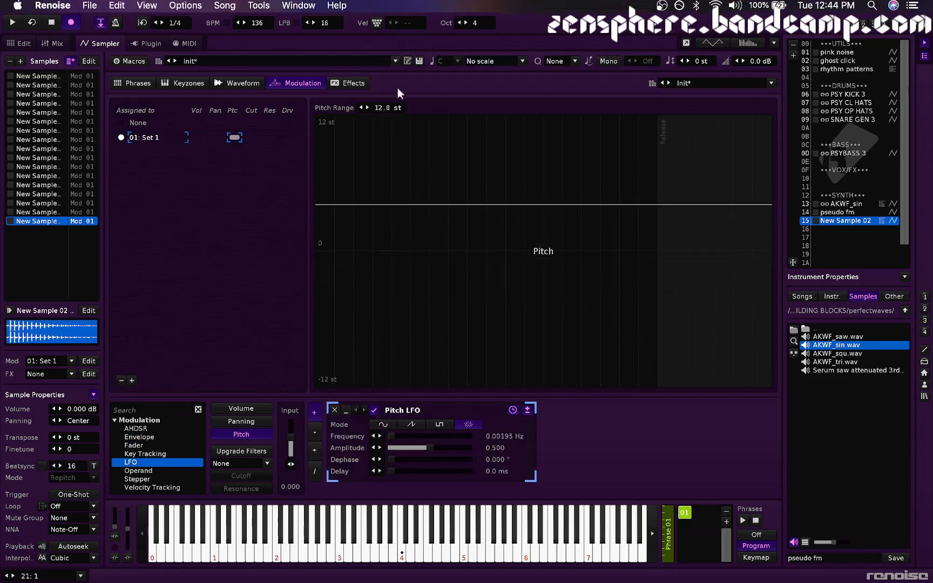
Step: Set the pitch modulation range to 24 semitones, and remove the random pitch LFO after auditioning a note
{"action": "double_click", "coordinate": [382, 107]}
{"action": "type", "text": "24"}
{"action": "key", "text": "Return"}
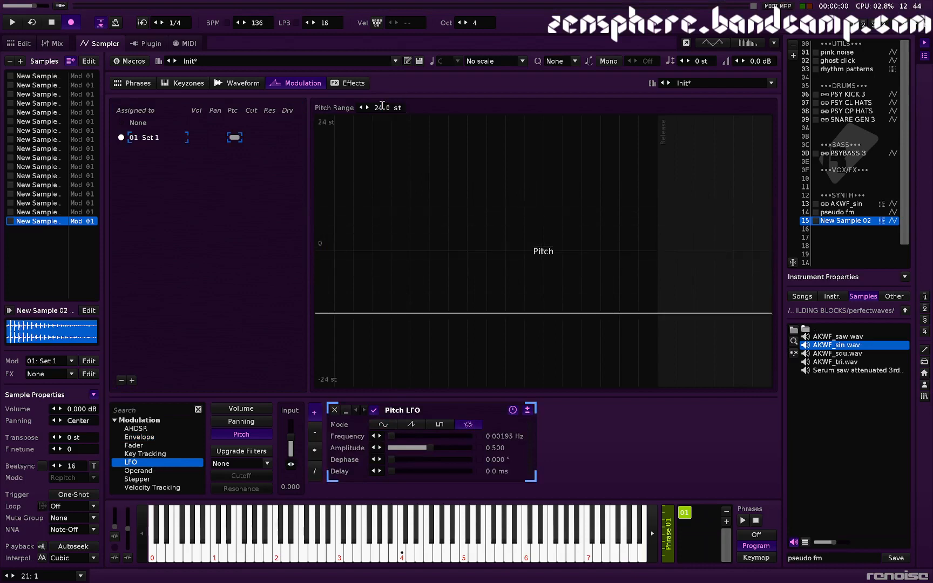
{"action": "key", "text": "z"}
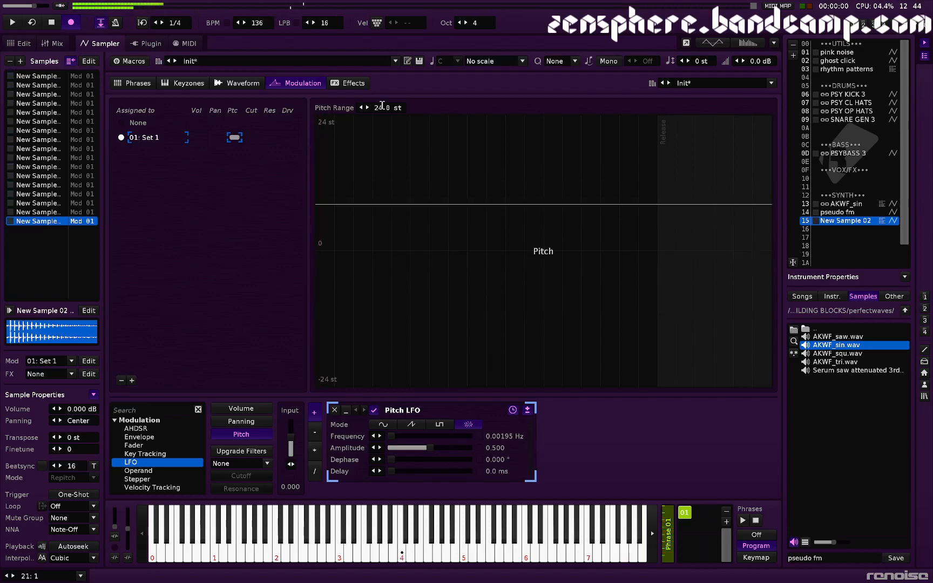
{"action": "left_click", "coordinate": [334, 409]}
Step: Upgrade the modulation set's filters and choose the BP Clean filter type
{"action": "left_click", "coordinate": [250, 451]}
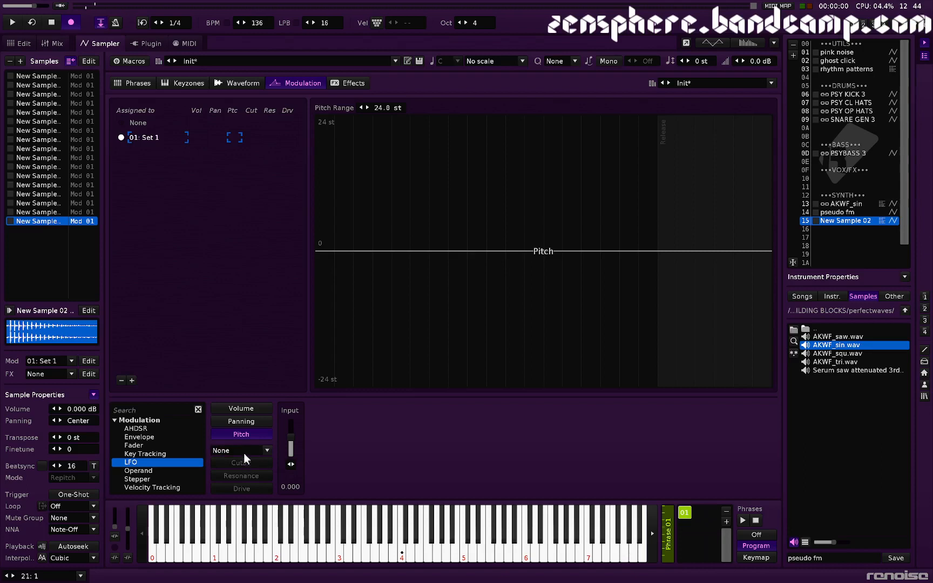
{"action": "left_click", "coordinate": [244, 452]}
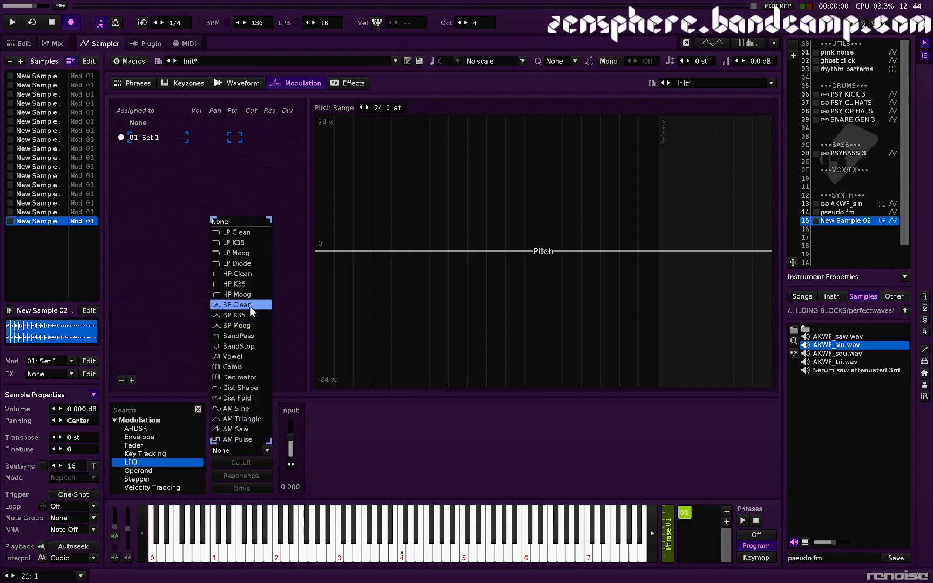
{"action": "left_click", "coordinate": [250, 306]}
Step: Add a random-mode LFO at 0.00195 Hz to the band-pass filter's frequency and audition a note
{"action": "left_click", "coordinate": [241, 464]}
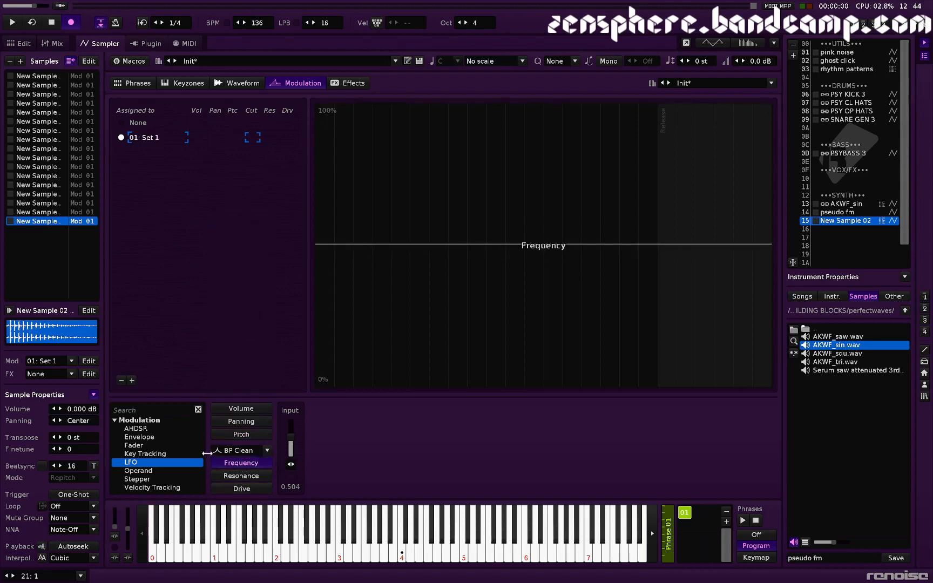
{"action": "double_click", "coordinate": [169, 465]}
{"action": "left_click", "coordinate": [467, 425]}
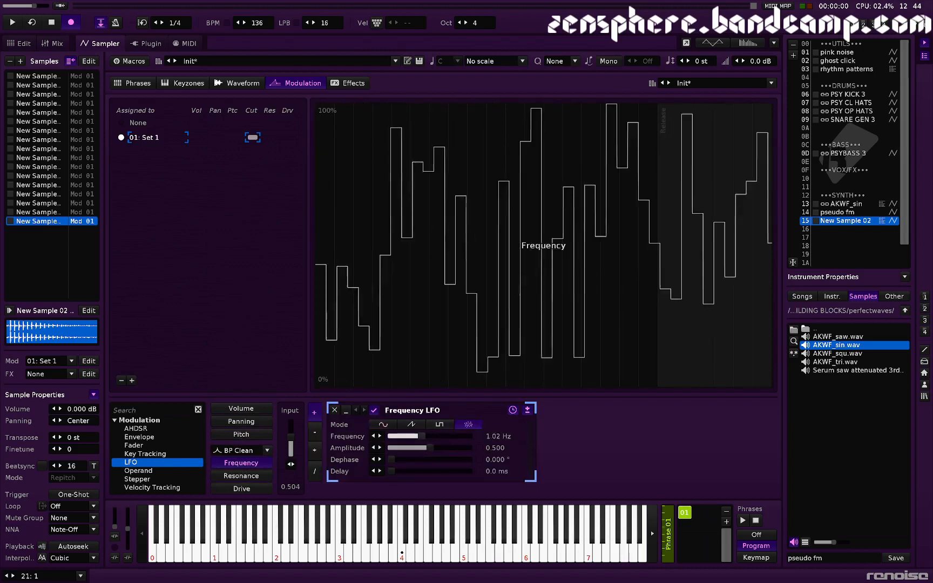
{"action": "left_click_drag", "start_coordinate": [418, 436], "coordinate": [391, 436]}
{"action": "key", "text": "z"}
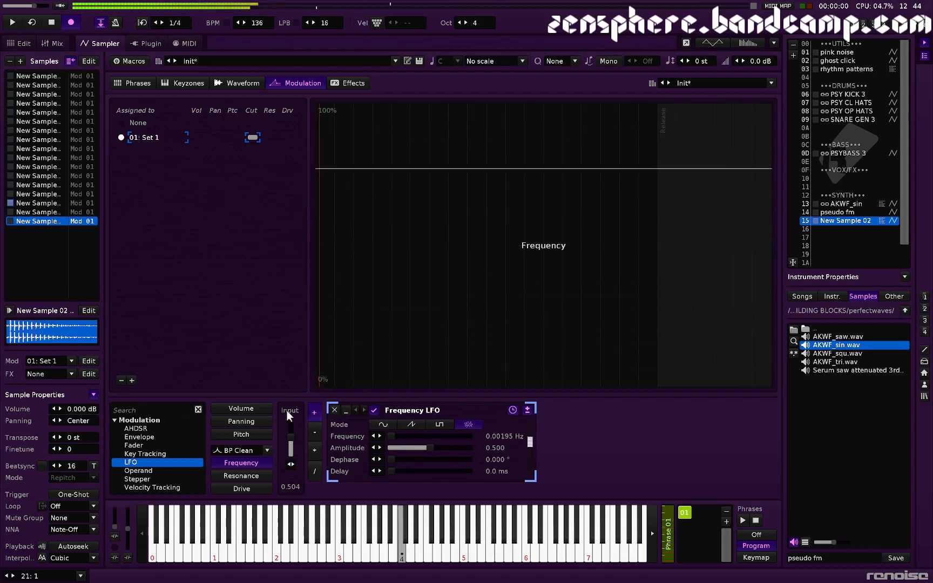
Step: Add an AHDSR envelope to the volume with 0.5 ms attack, 186 ms decay, -0.140 decay curve and zero sustain, auditioning it
{"action": "left_click", "coordinate": [263, 406]}
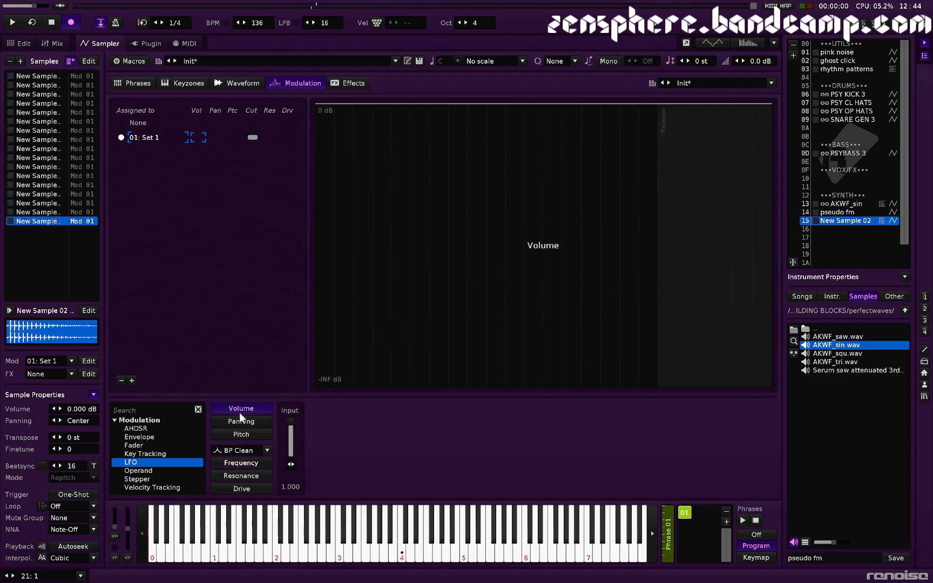
{"action": "double_click", "coordinate": [147, 429]}
{"action": "left_click_drag", "start_coordinate": [443, 426], "coordinate": [398, 456]}
{"action": "key", "text": "z"}
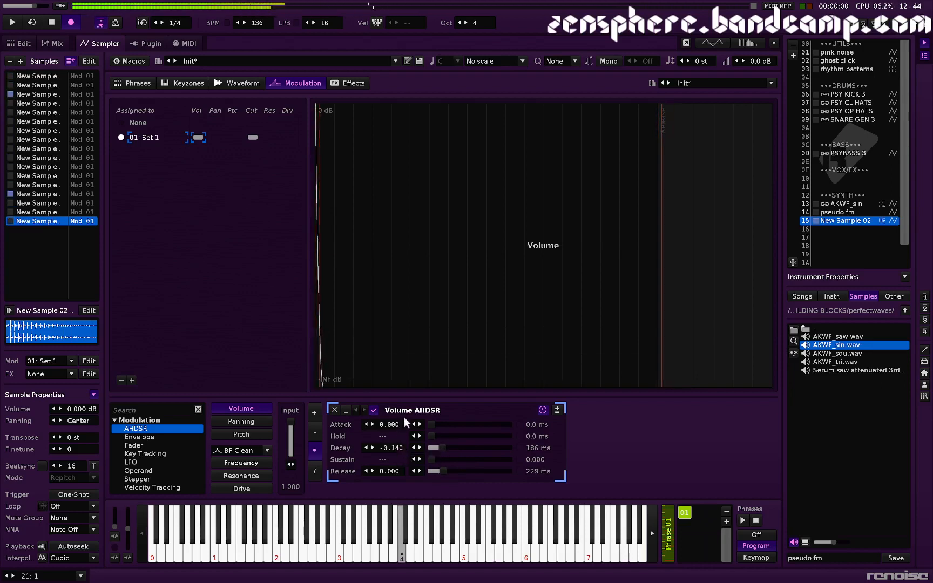
{"action": "left_click_drag", "start_coordinate": [432, 425], "coordinate": [433, 425]}
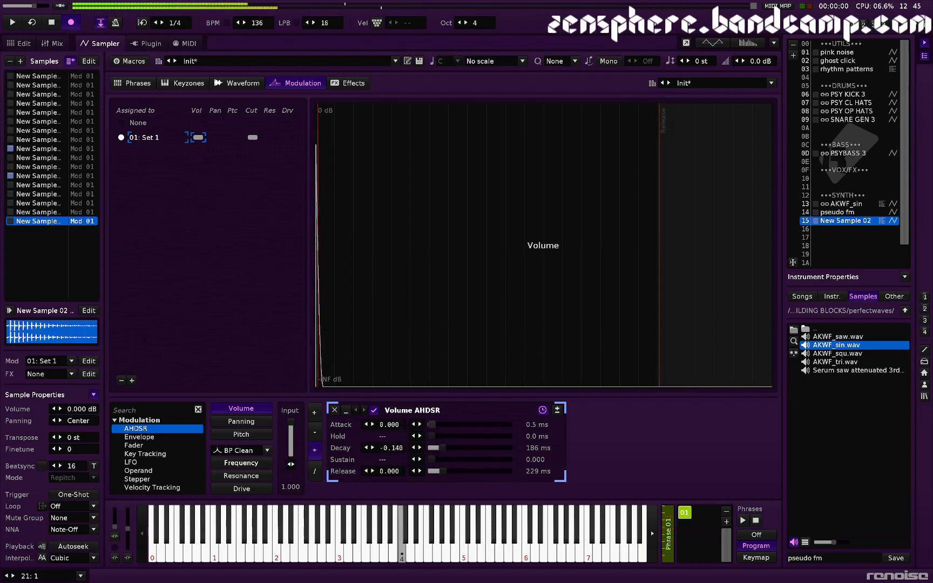